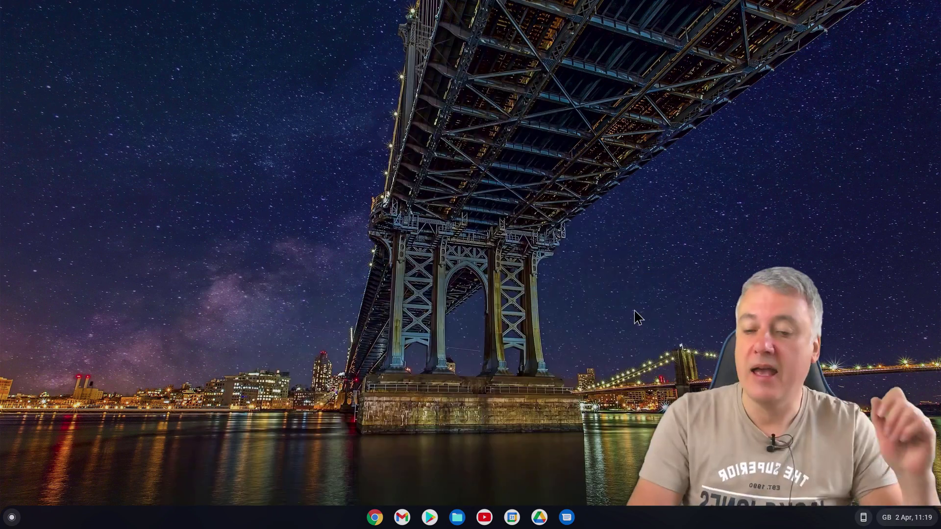
Search the Google Play Store for "clipchamp", view the app's listing, and close the store
left_click(4, 516)
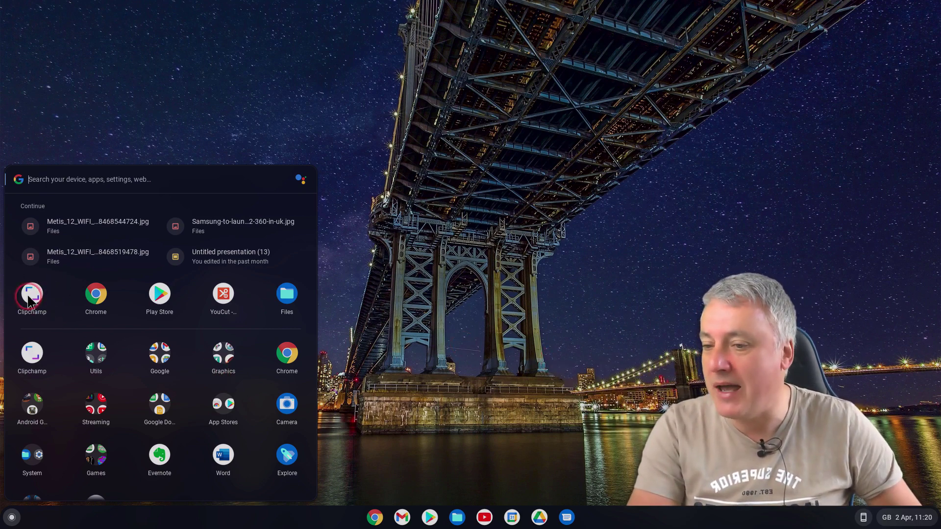
left_click(498, 415)
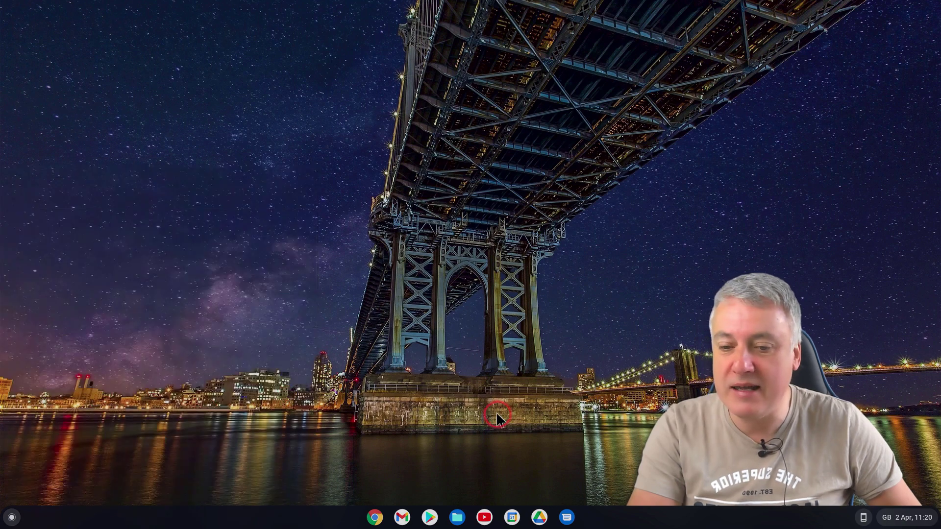
left_click(430, 517)
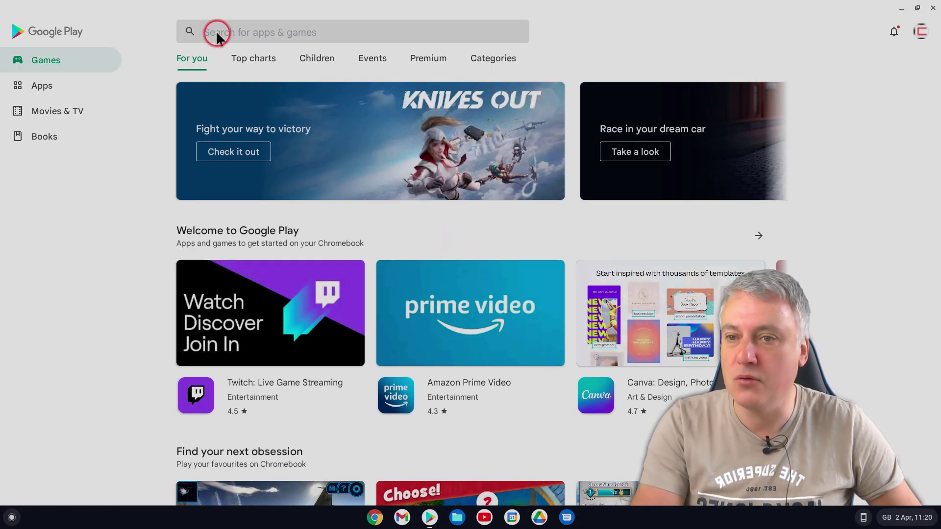
left_click(216, 32)
type("cl")
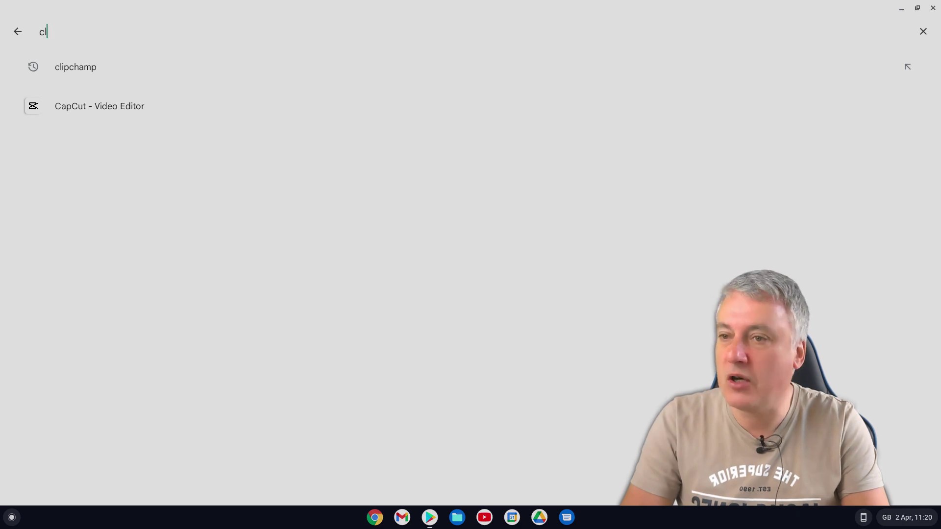
type("ip")
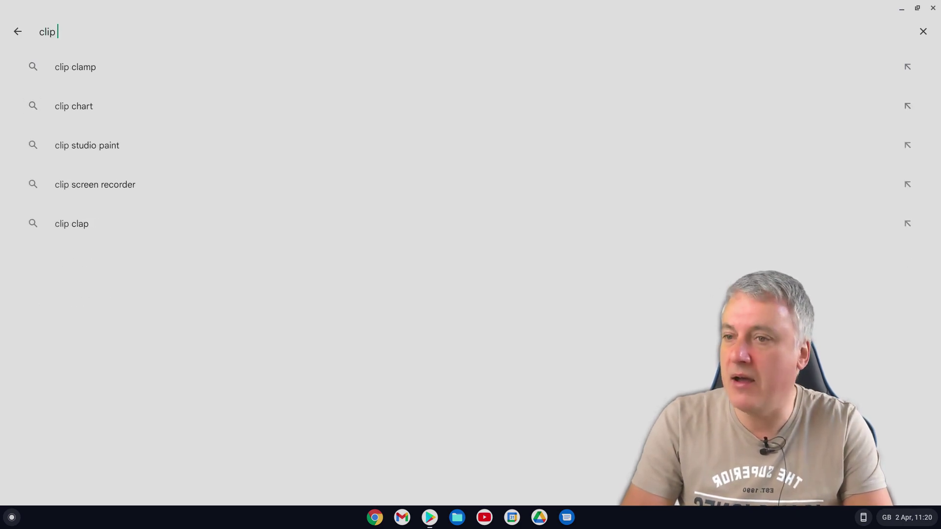
type("champ")
key("Return")
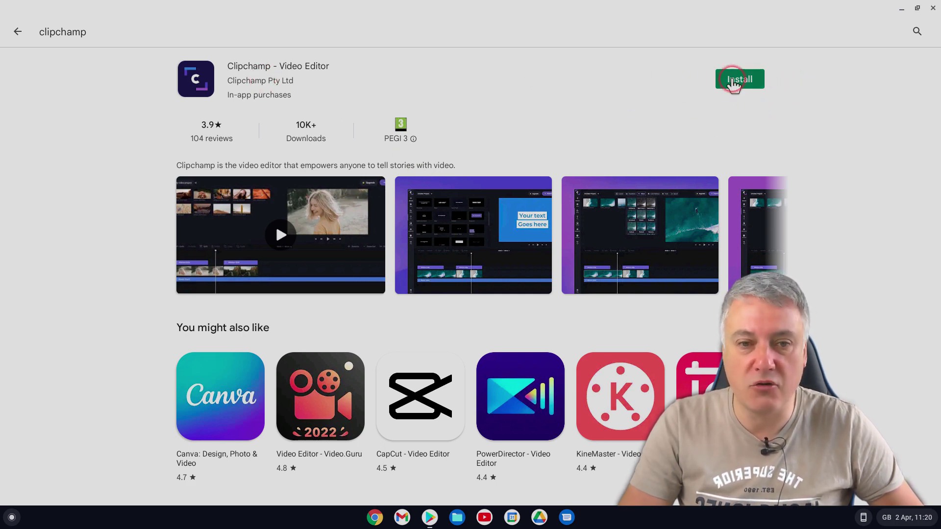
left_click(932, 10)
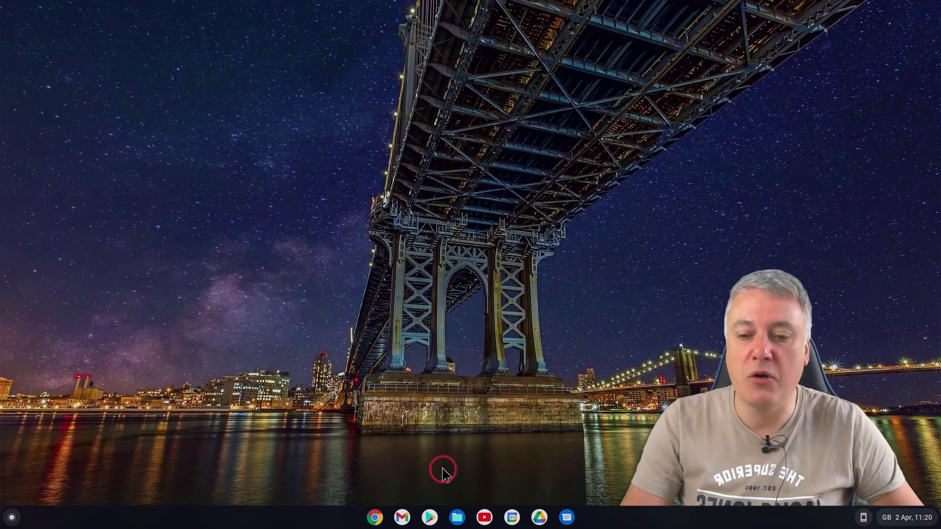
Open Chrome, search Google for "clipchamp", look over the Clipchamp website and close the browser
left_click(375, 518)
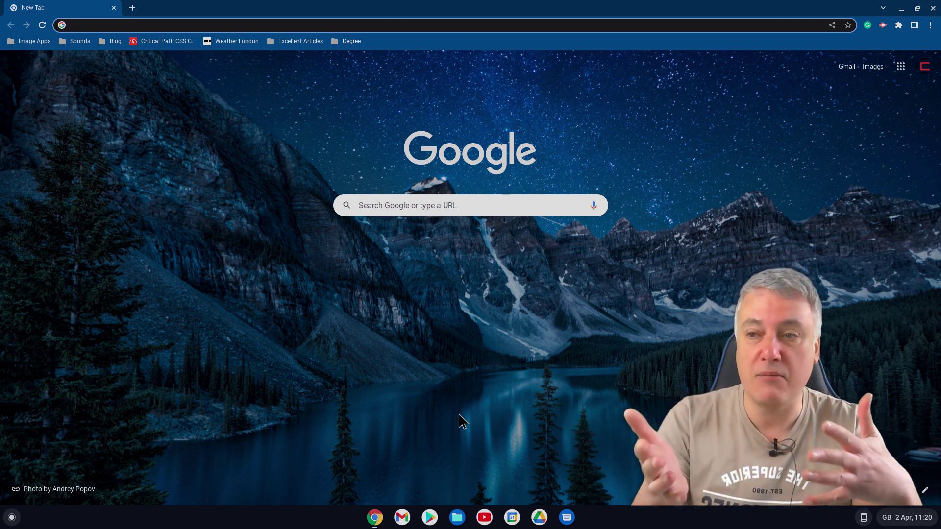
left_click(368, 207)
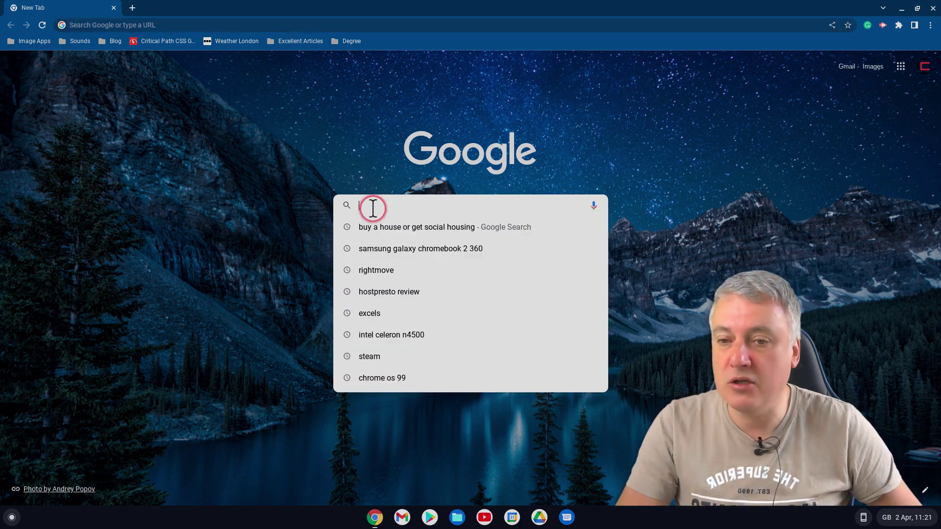
type("clipcha")
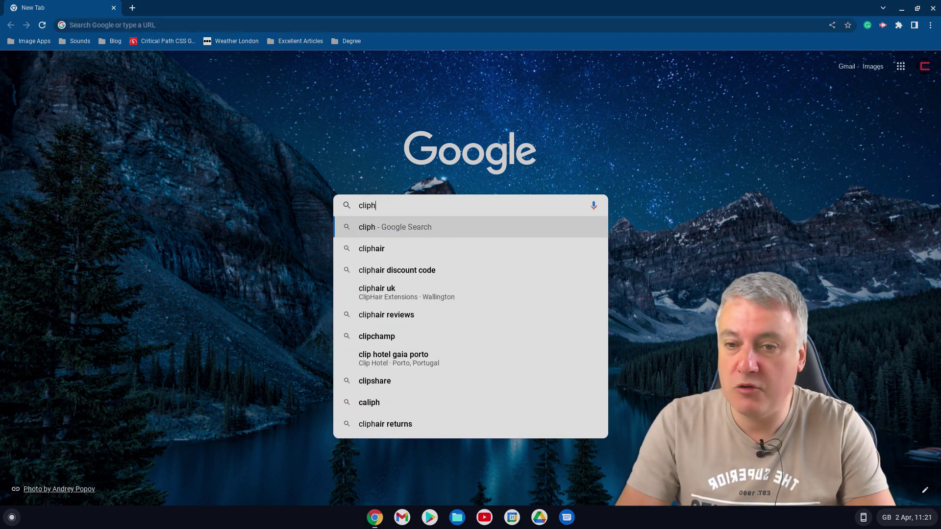
type("mp")
key("Return")
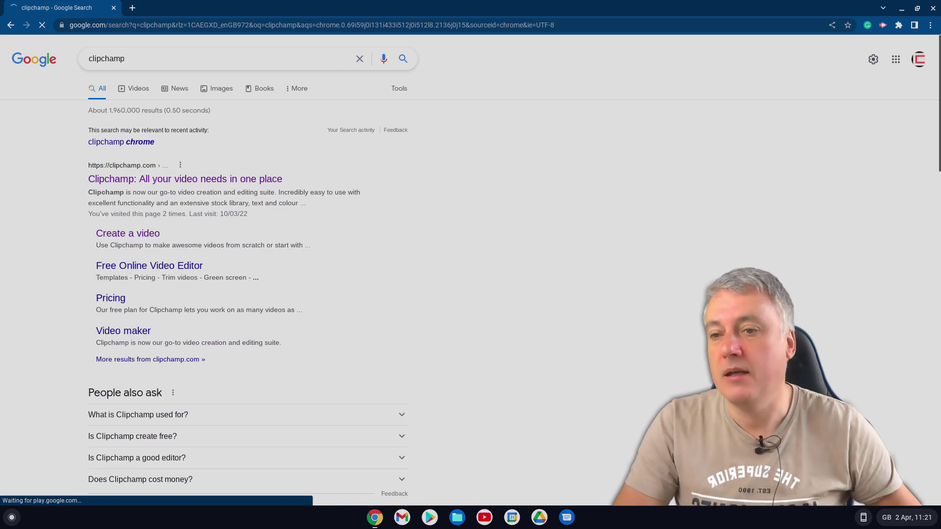
left_click(162, 182)
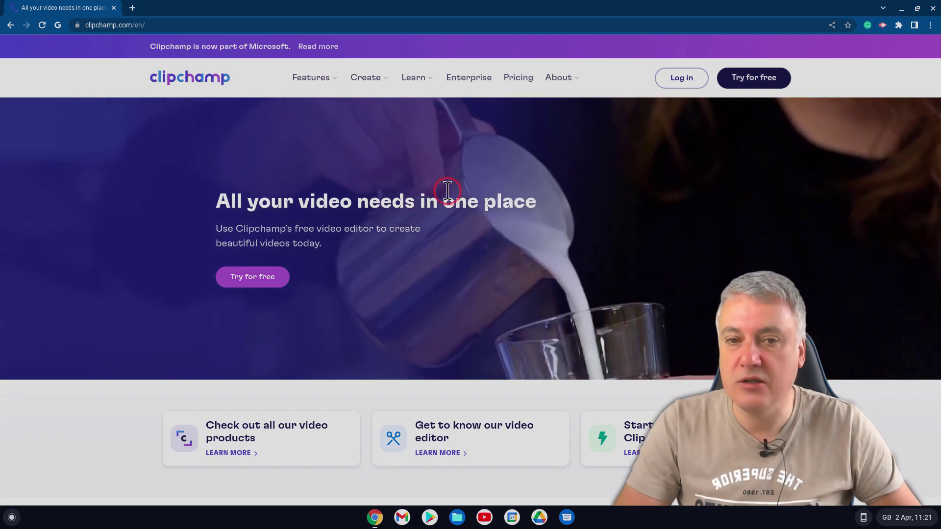
scroll(100, 471, "down", 1)
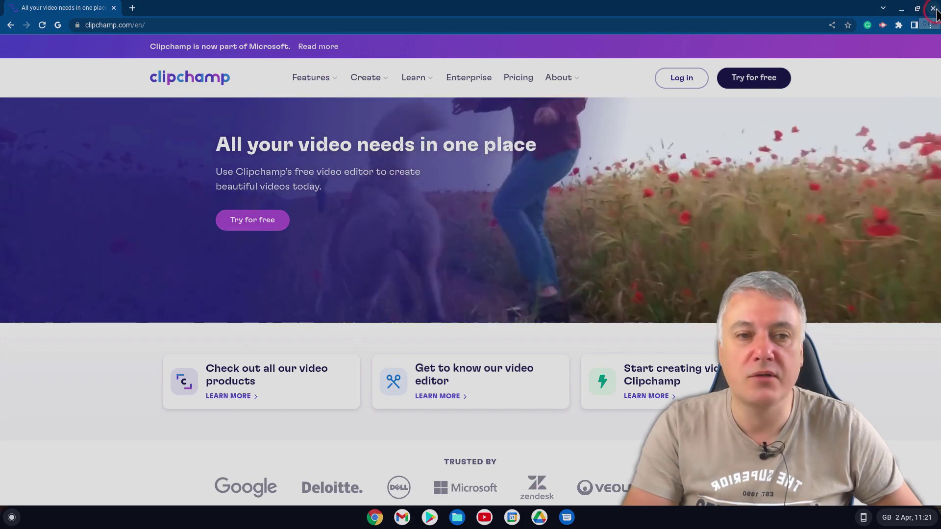
left_click(933, 9)
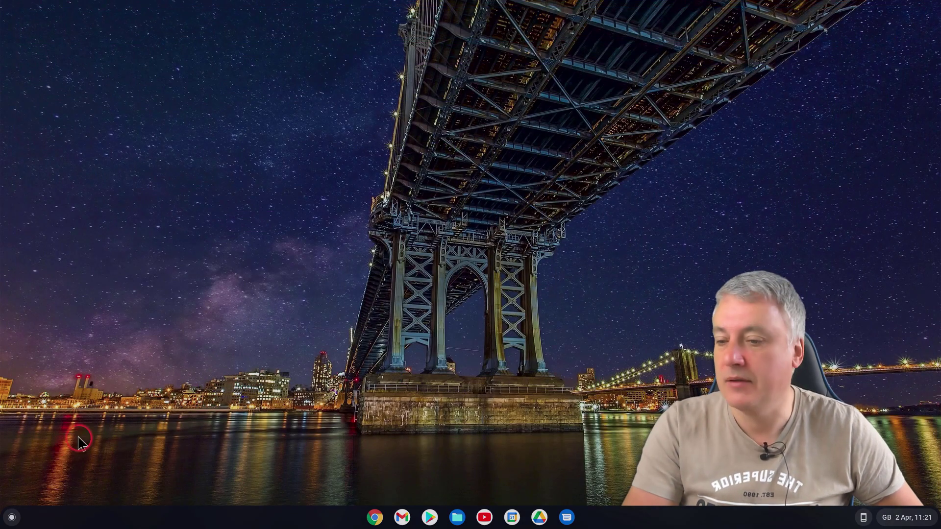
Launch the installed Clipchamp app, view its account log-in options and close the app
left_click(21, 513)
left_click(42, 377)
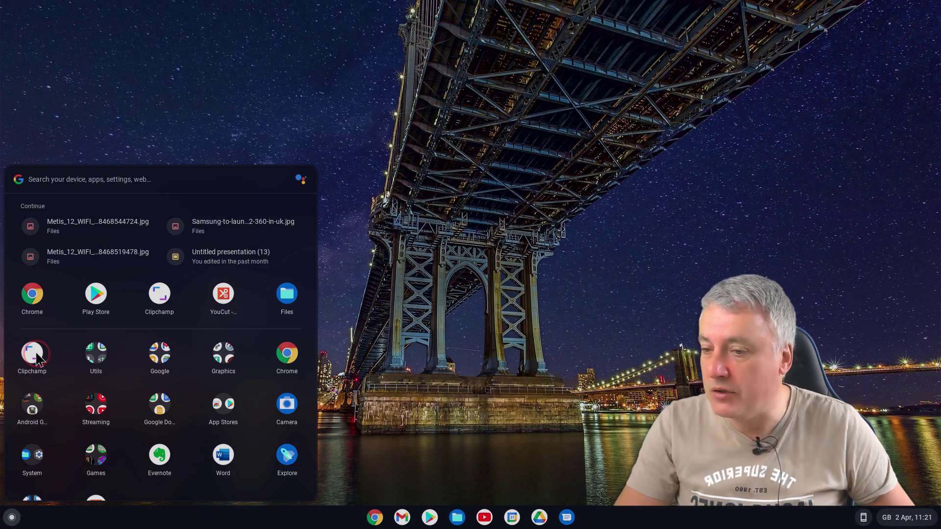
left_click(38, 359)
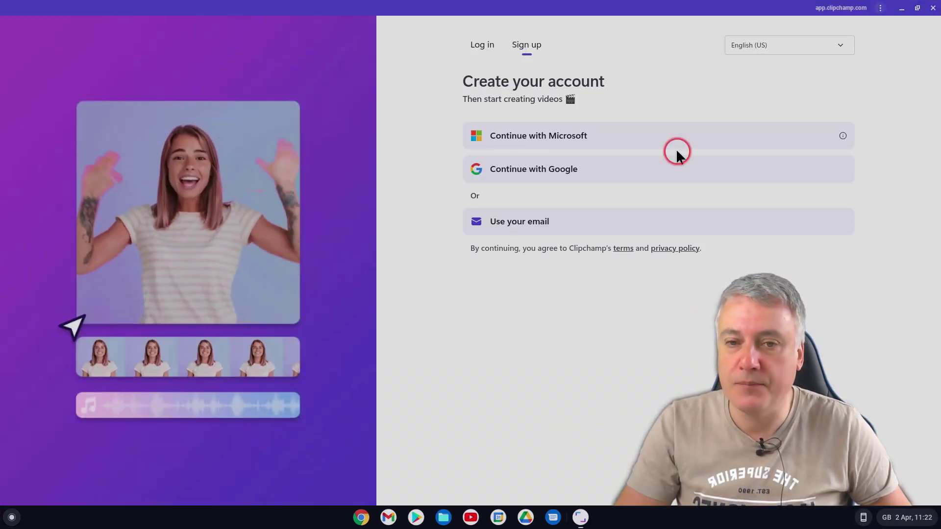
left_click(481, 44)
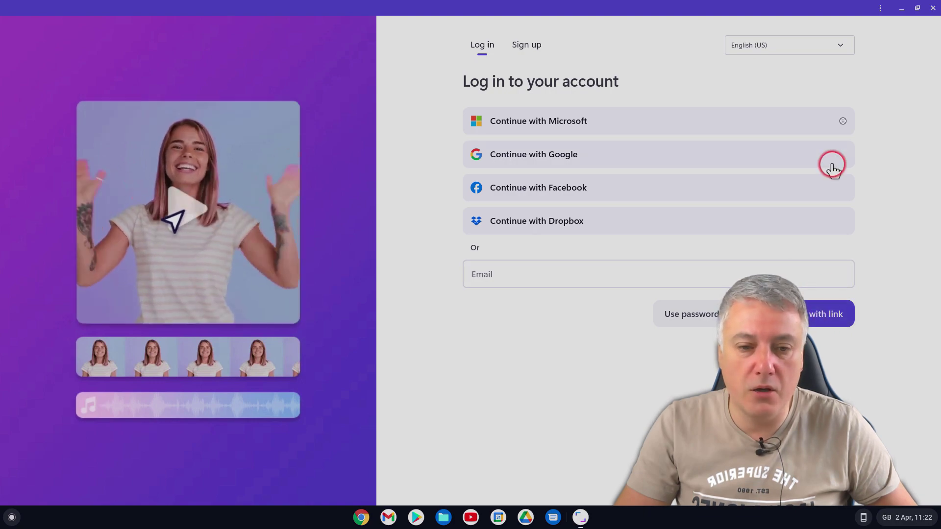
left_click(933, 8)
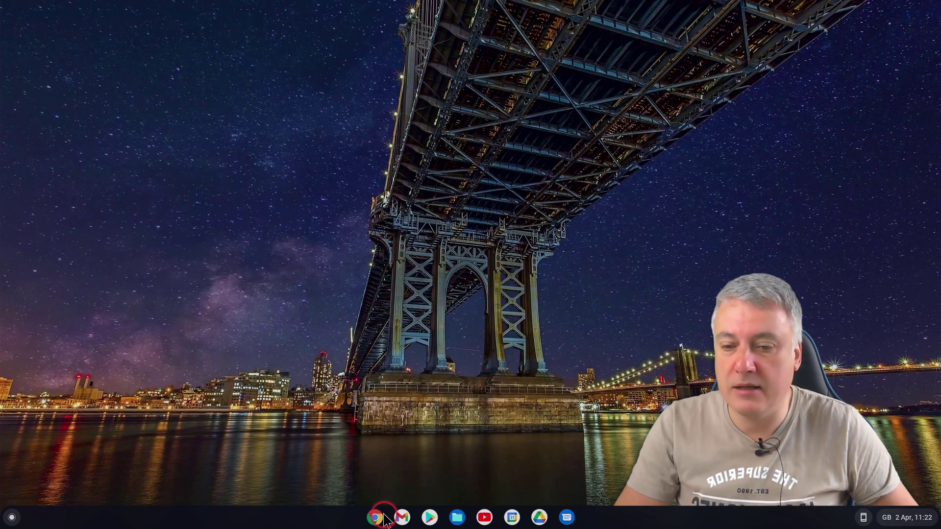
Open Chrome again, search Google for "clipchamp" and go to the official Clipchamp website
left_click(375, 517)
left_click(414, 218)
type("c")
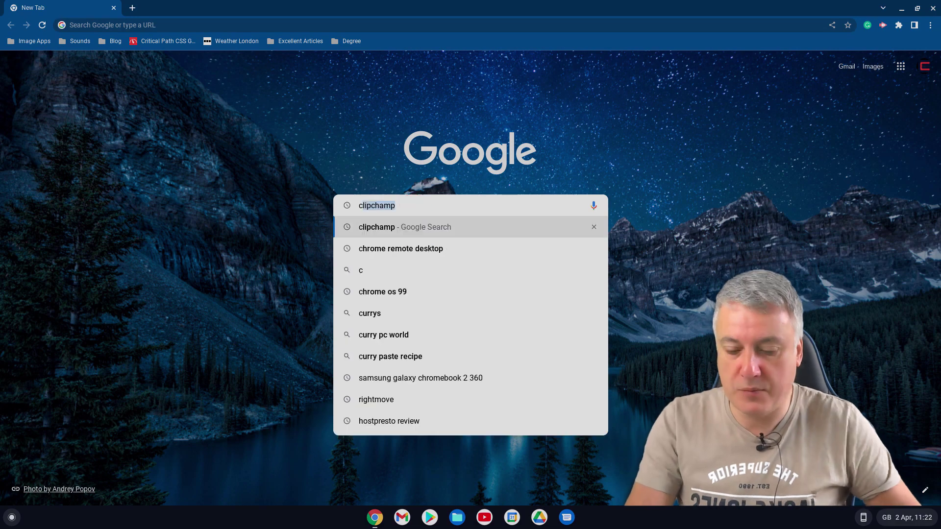
type("lip")
key("Return")
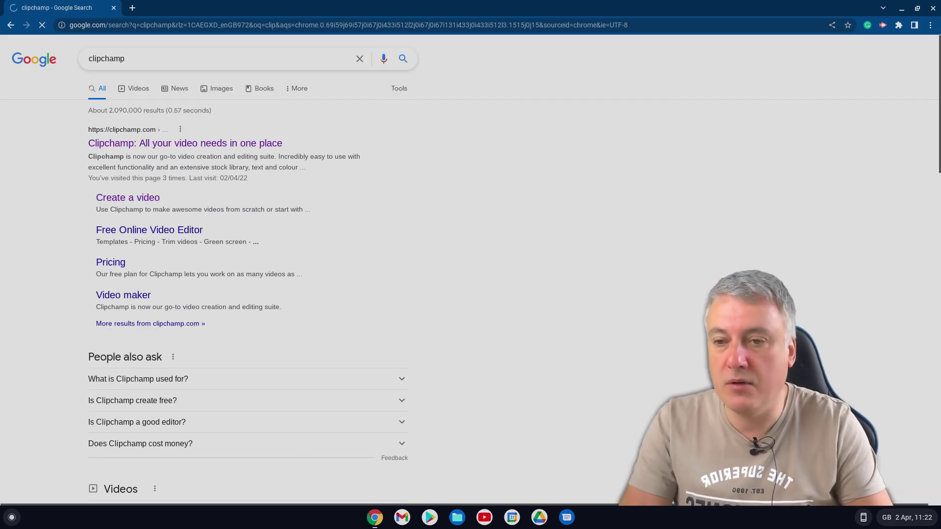
left_click(174, 143)
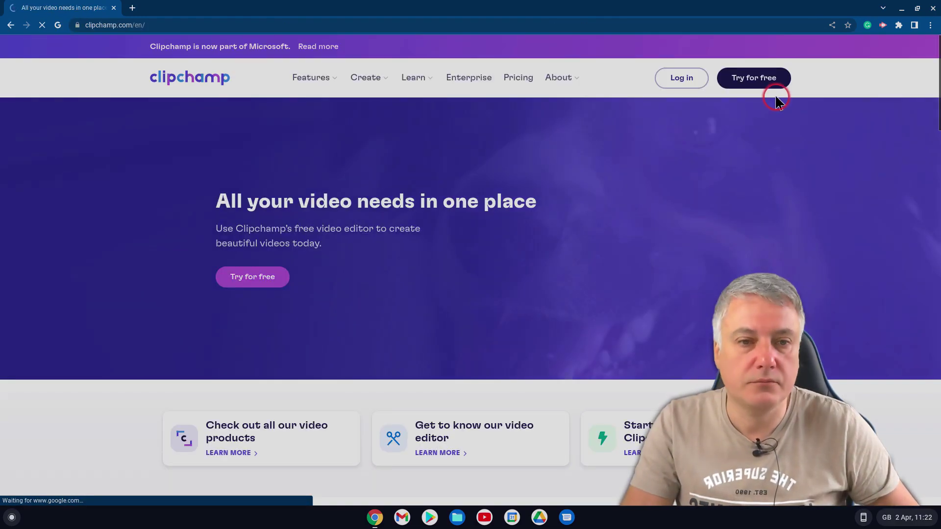
Log in to Clipchamp with the first listed Google account, look over the home page and close the browser
left_click(681, 78)
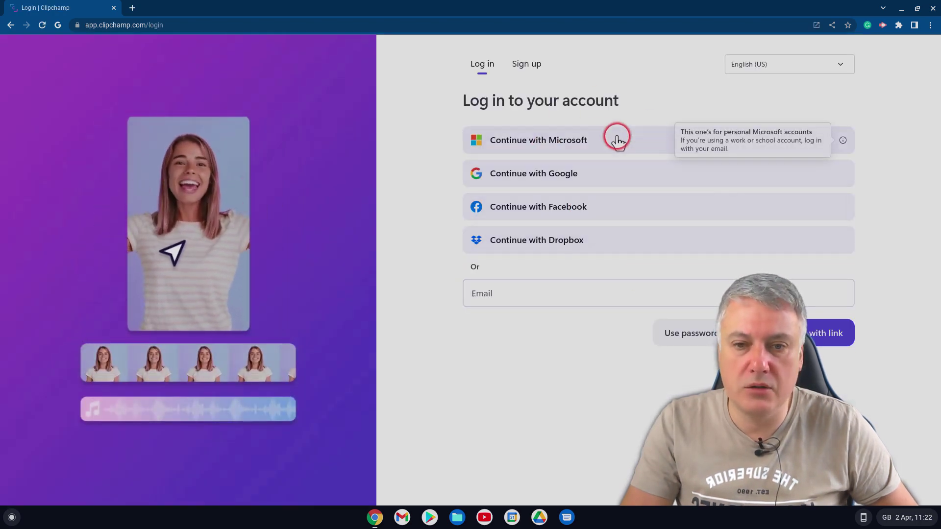
left_click(608, 174)
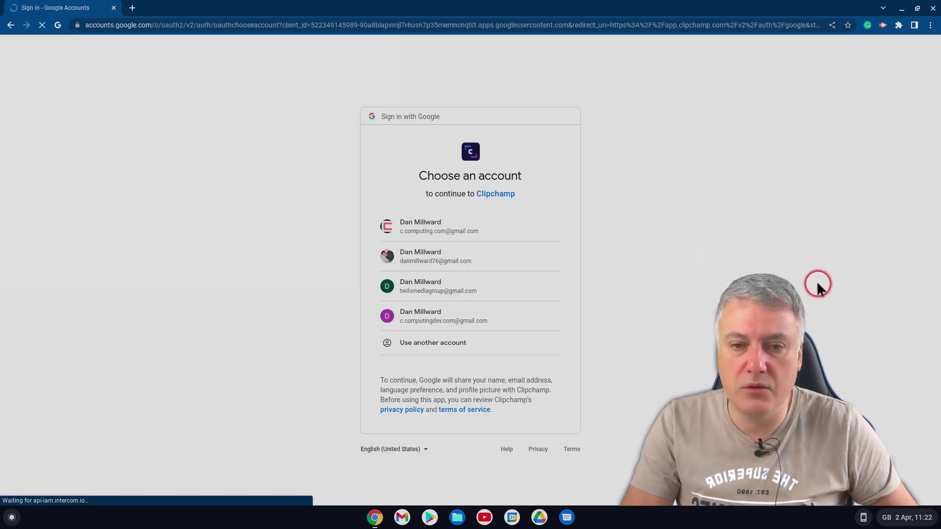
left_click(441, 225)
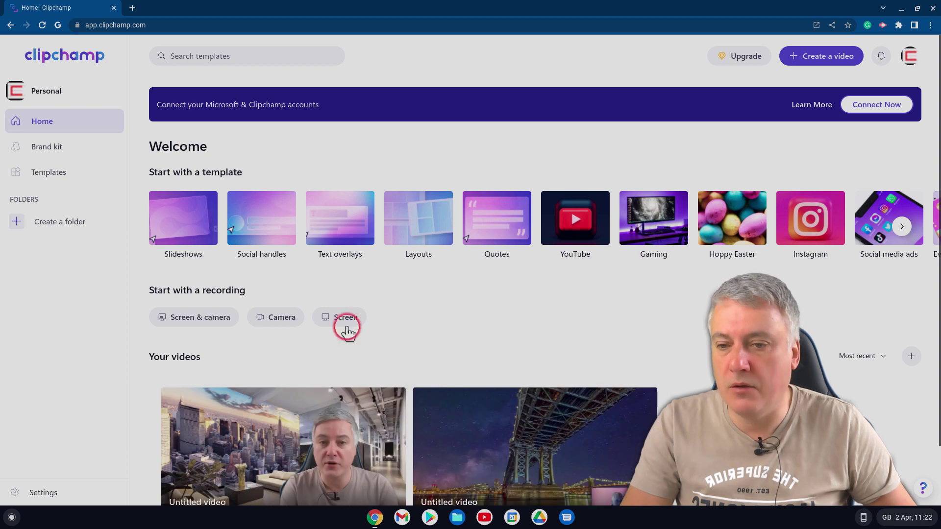
scroll(342, 321, "down", 2)
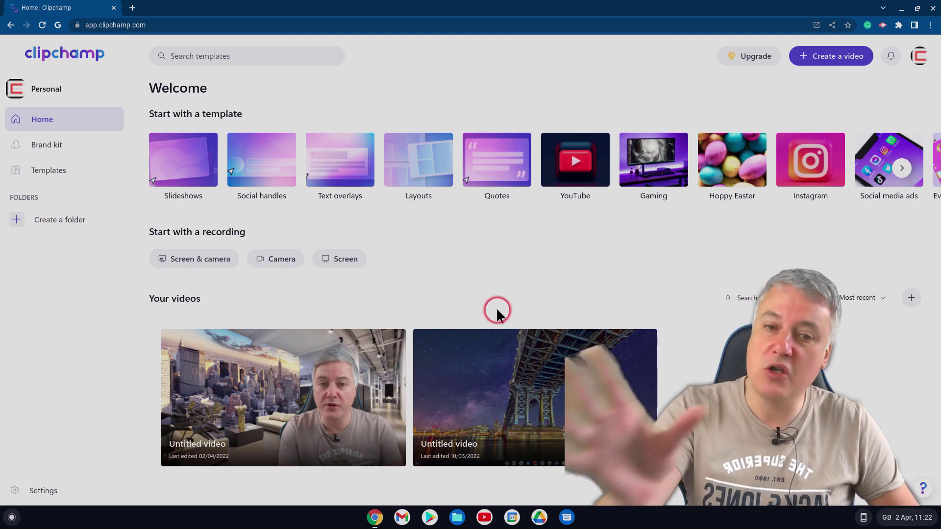
left_click(935, 8)
Launch the installed Clipchamp app from the Chromebook's launcher
left_click(12, 518)
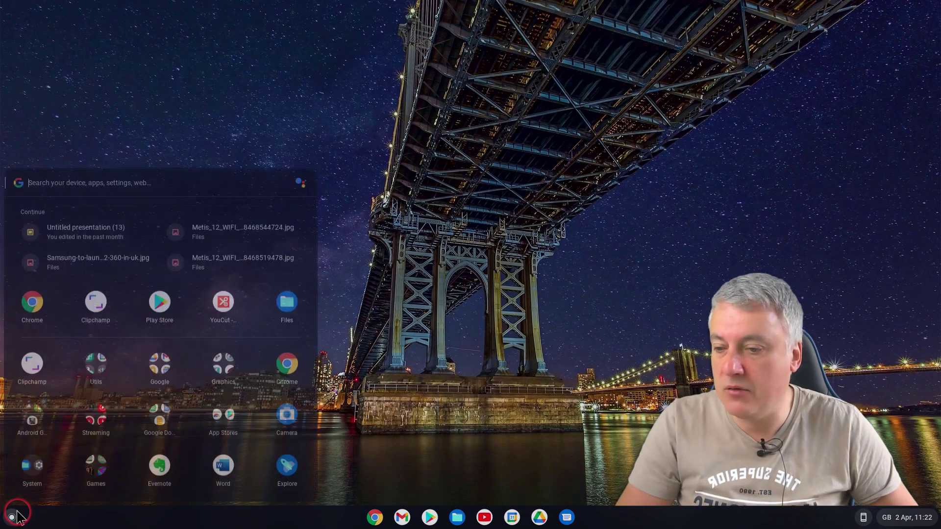
left_click(32, 353)
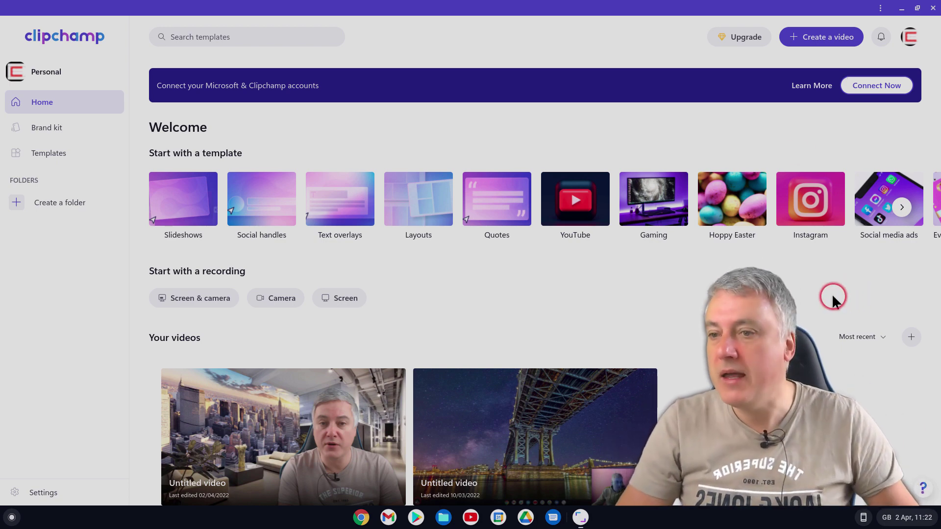
left_click(858, 38)
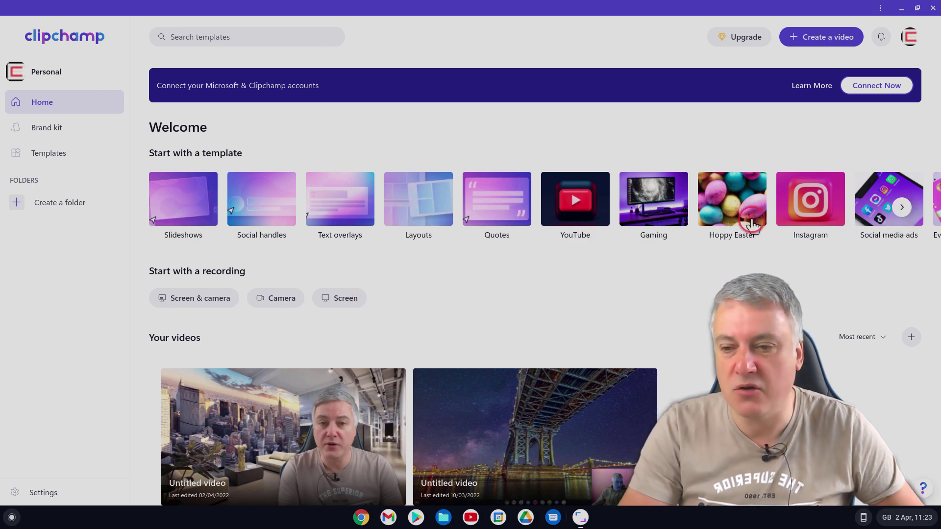
Browse the template categories in the home page's "Start with a template" row
left_click(902, 208)
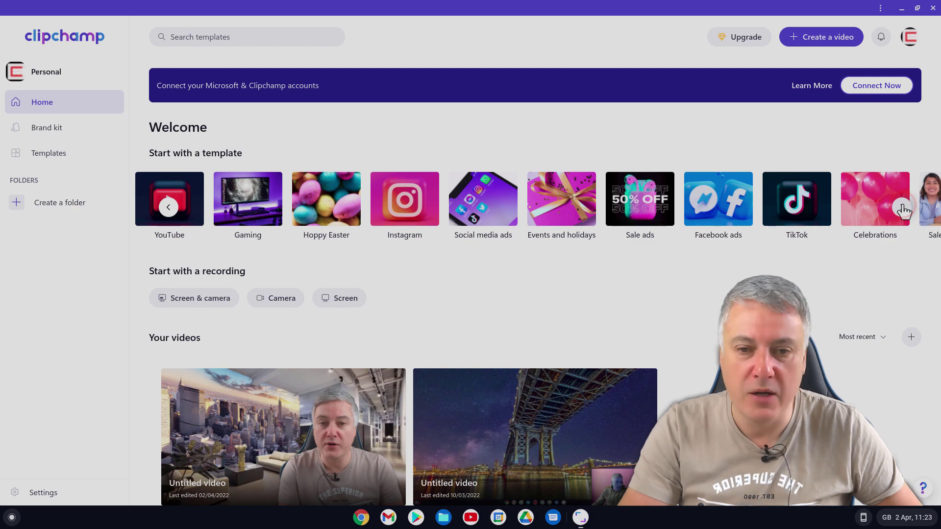
left_click(903, 209)
left_click(904, 208)
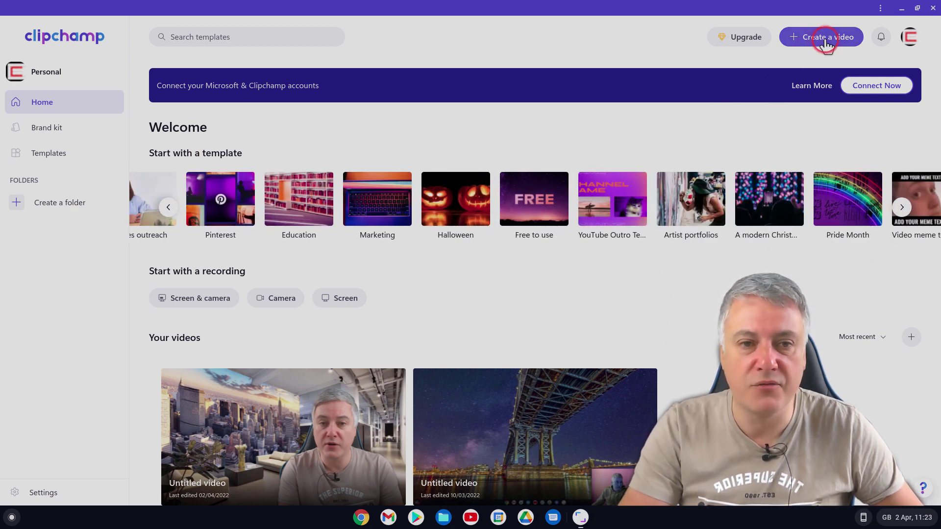
left_click(172, 209)
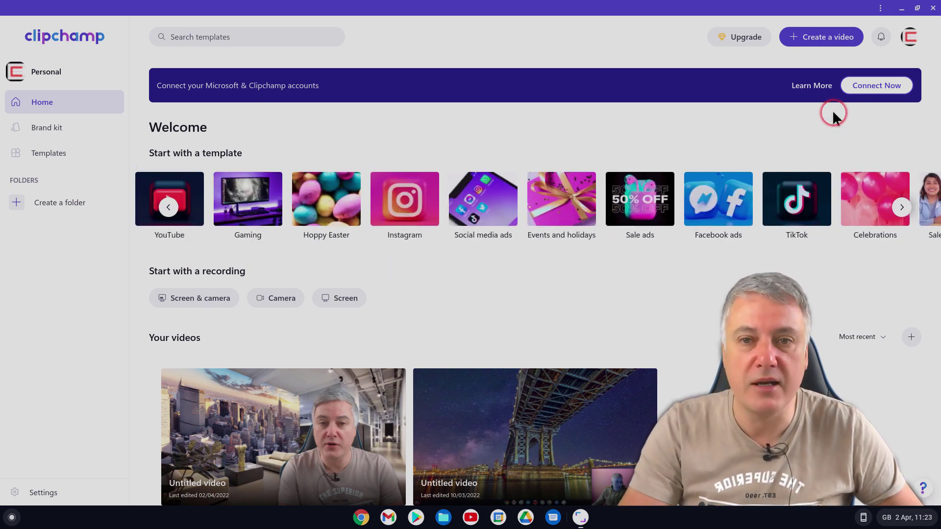
Create a new video and look through the template categories in the editor
left_click(833, 40)
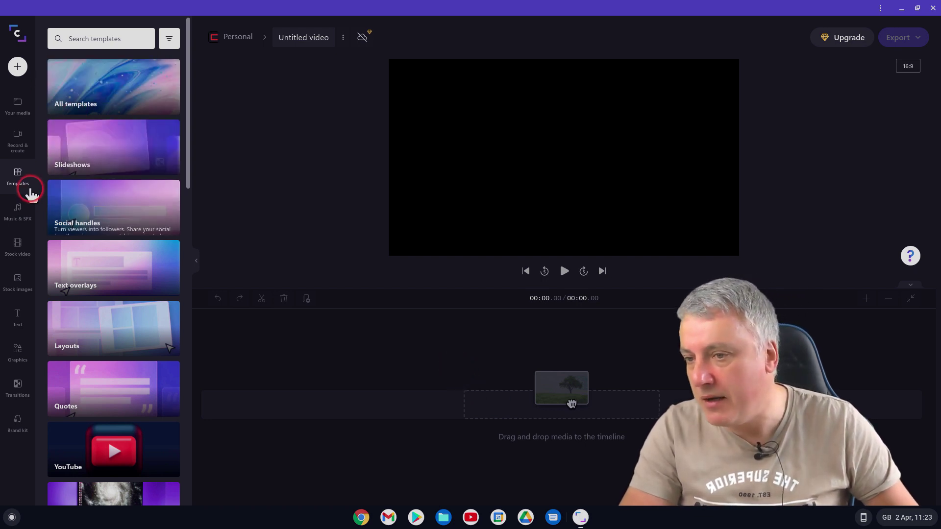
scroll(140, 140, "down", 5)
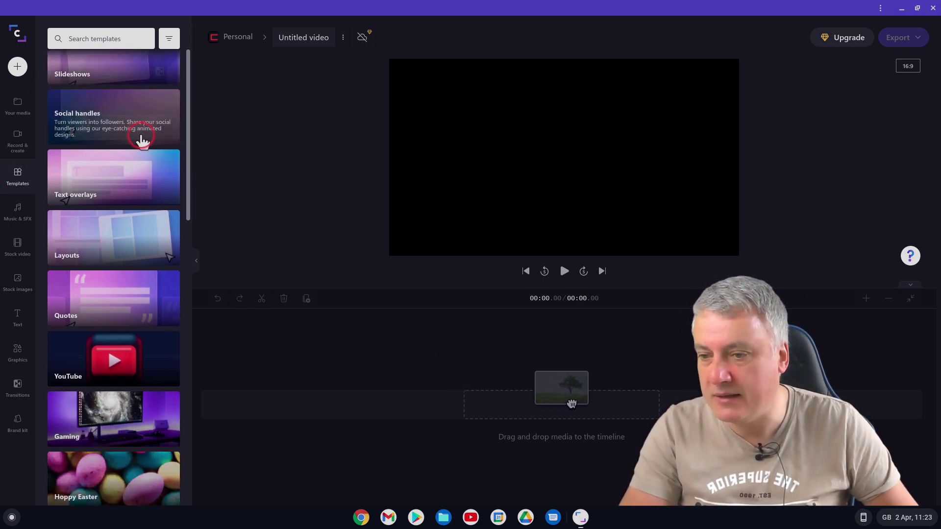
scroll(146, 147, "down", 5)
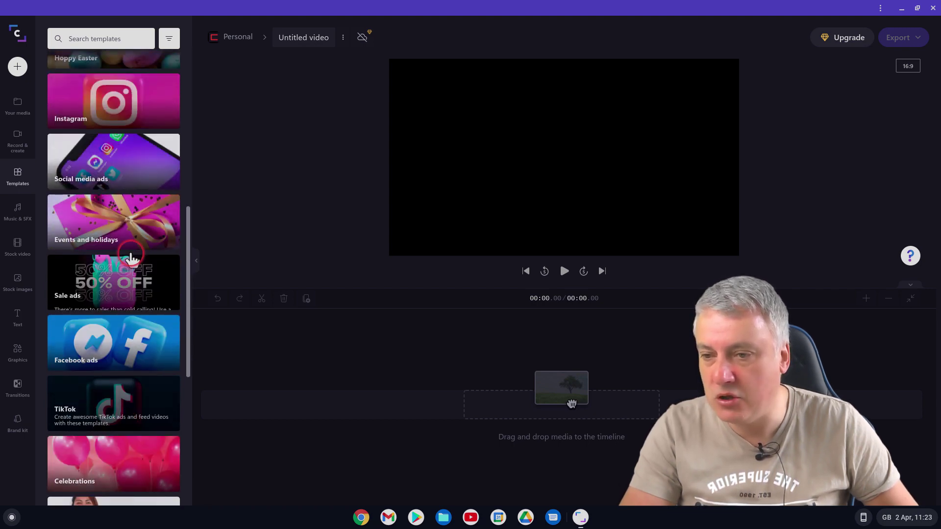
scroll(133, 184, "down", 10)
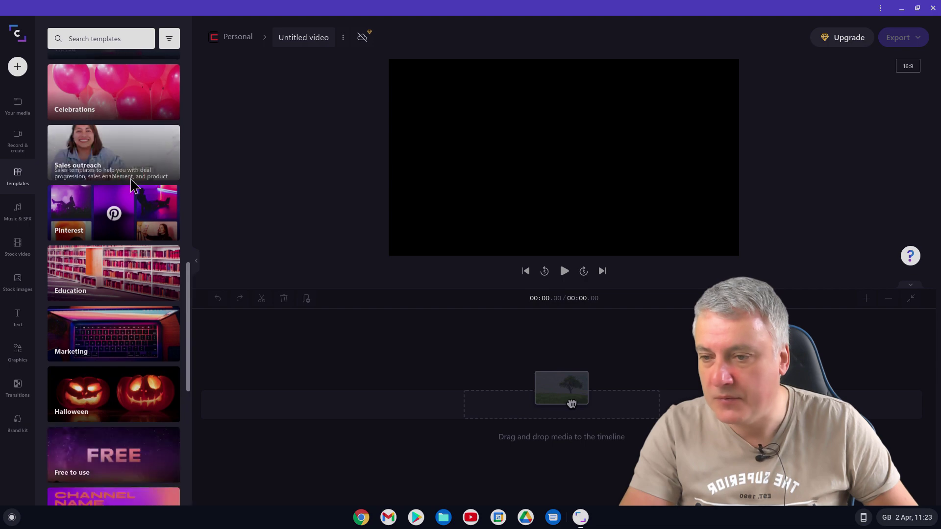
Add the "Website launch announcement video" template from the Facebook ads category to the video
scroll(139, 201, "down", 5)
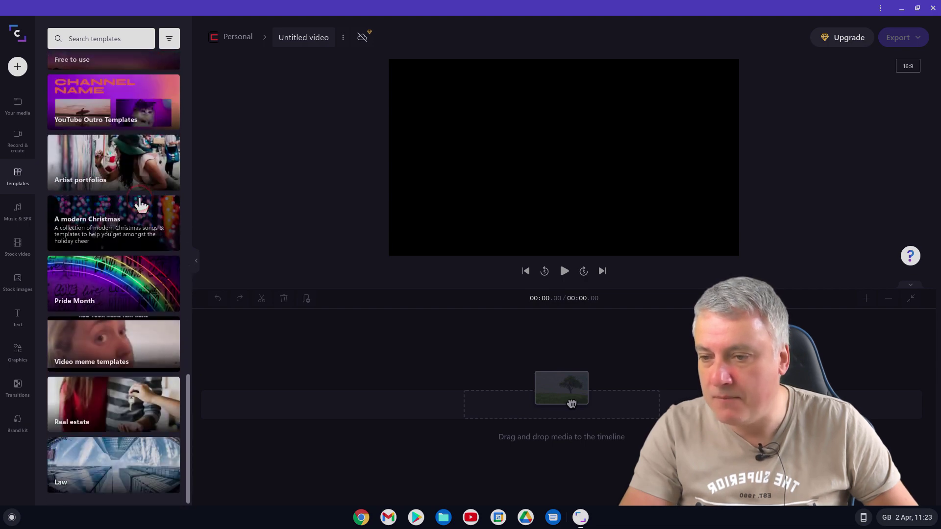
scroll(141, 204, "up", 14)
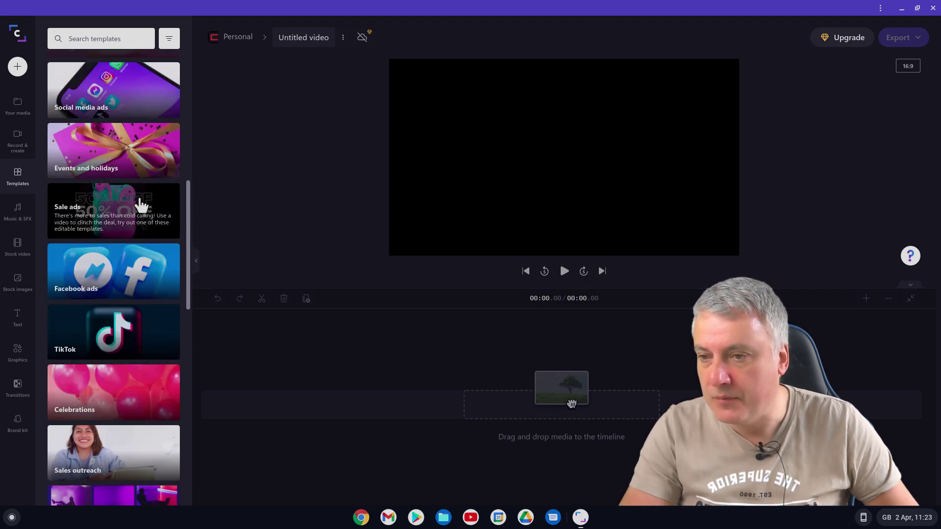
scroll(140, 205, "up", 1)
left_click(114, 300)
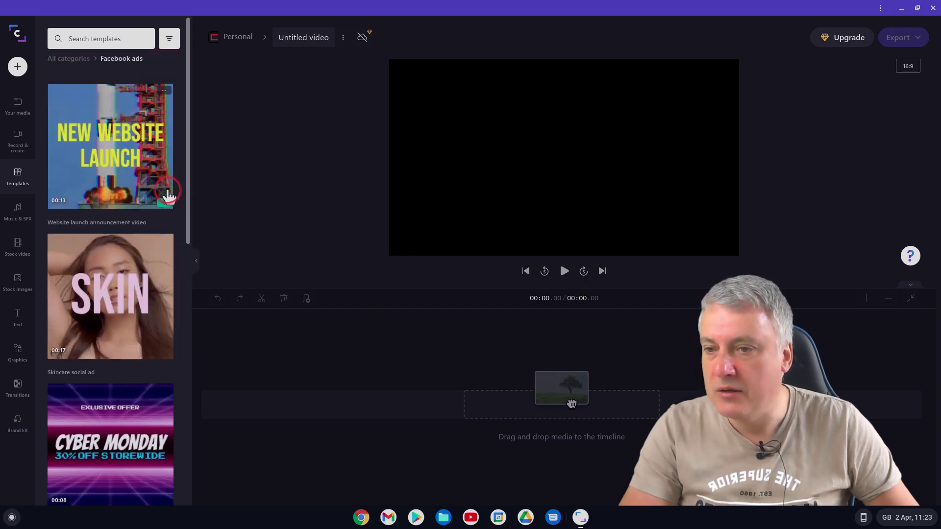
left_click(122, 153)
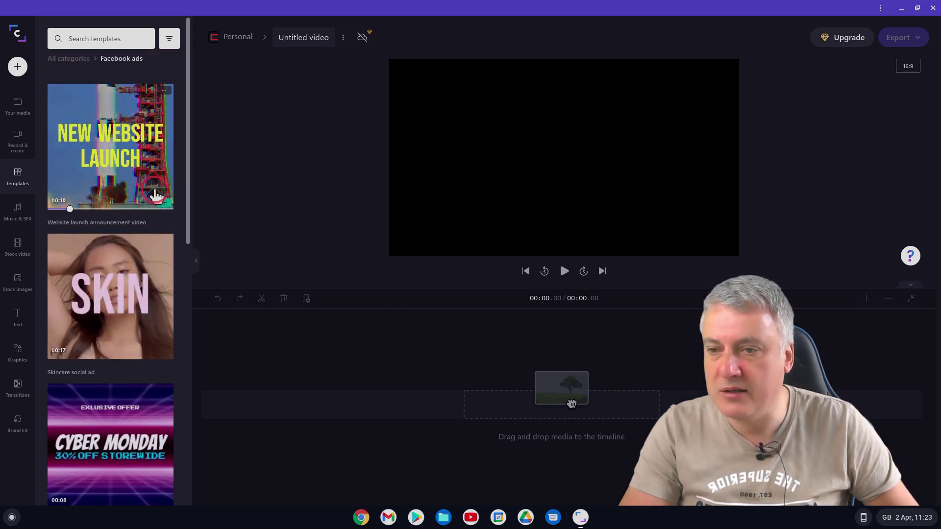
left_click(162, 204)
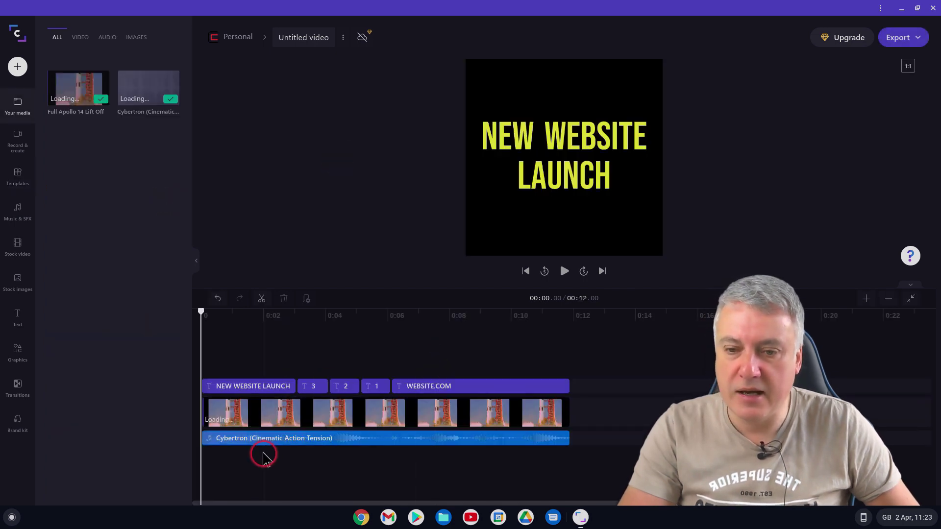
Play the template's sequence on the timeline, pause it and return the playhead to the start
left_click(324, 409)
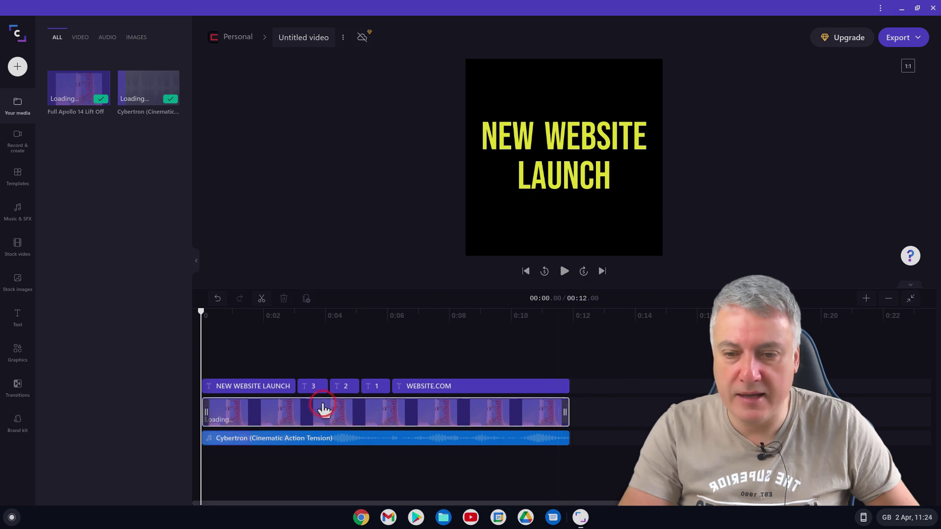
left_click(564, 271)
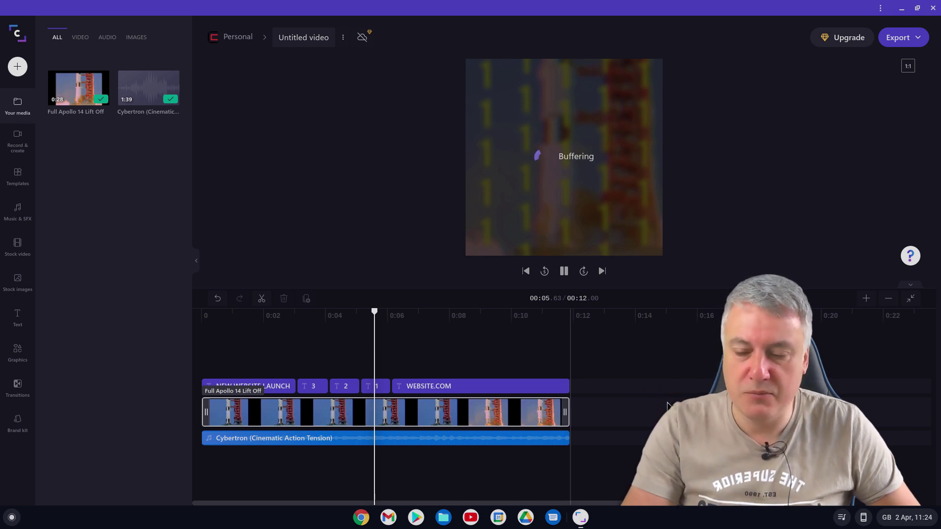
left_click(599, 393)
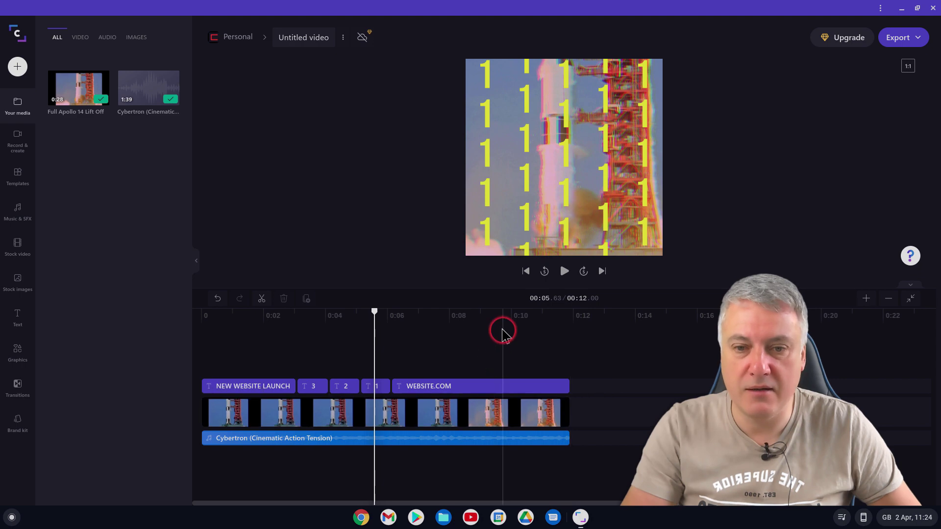
left_click_drag(376, 315, 201, 300)
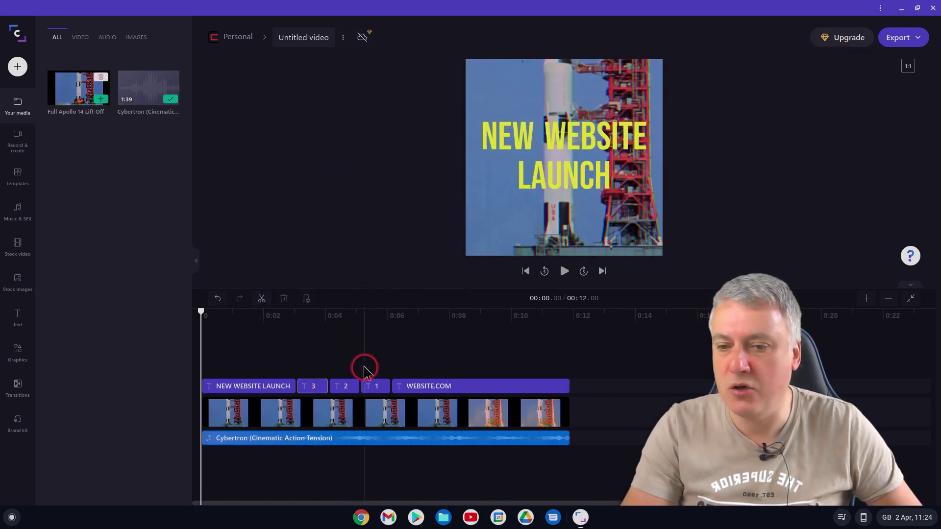
Delete all of the template's text, video and audio clips from the timeline
left_click_drag(638, 474, 219, 338)
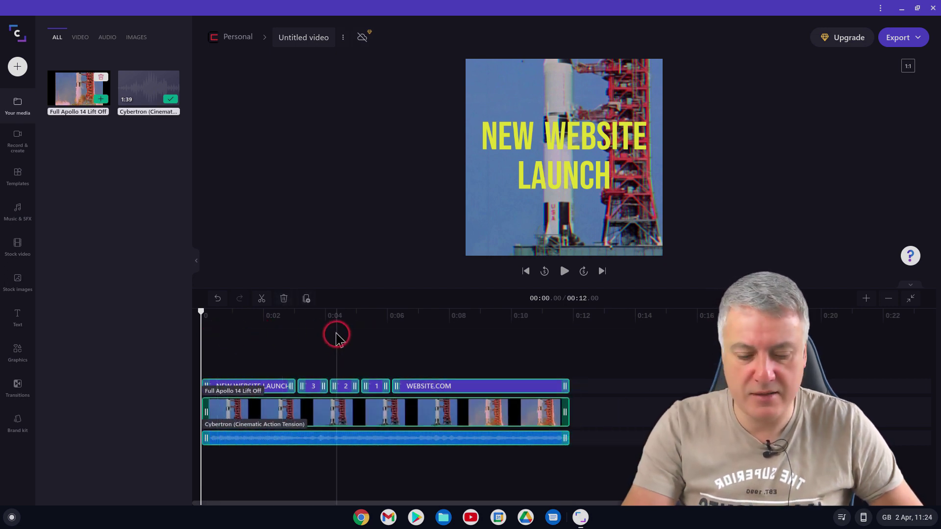
key("Delete")
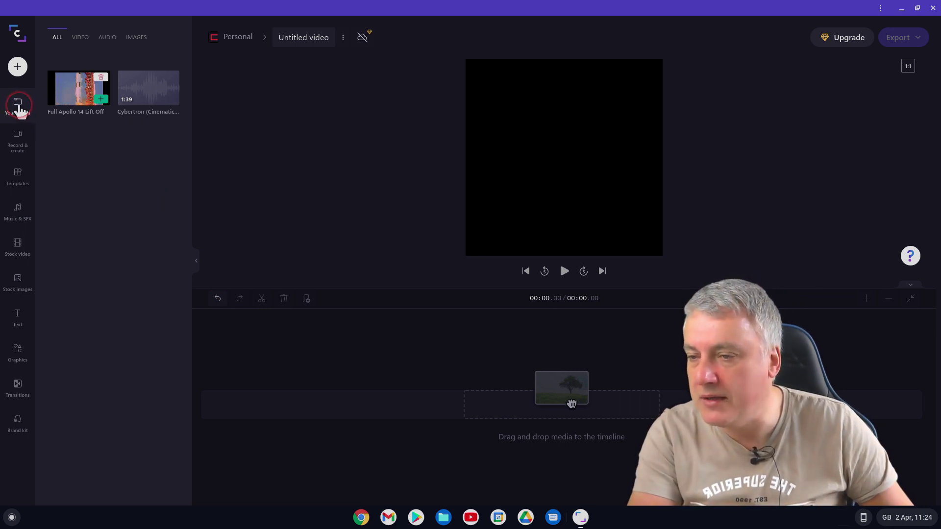
Look through the editor's recording, template, music, stock video, stock image, text, graphics, transition and brand kit sections
left_click(19, 137)
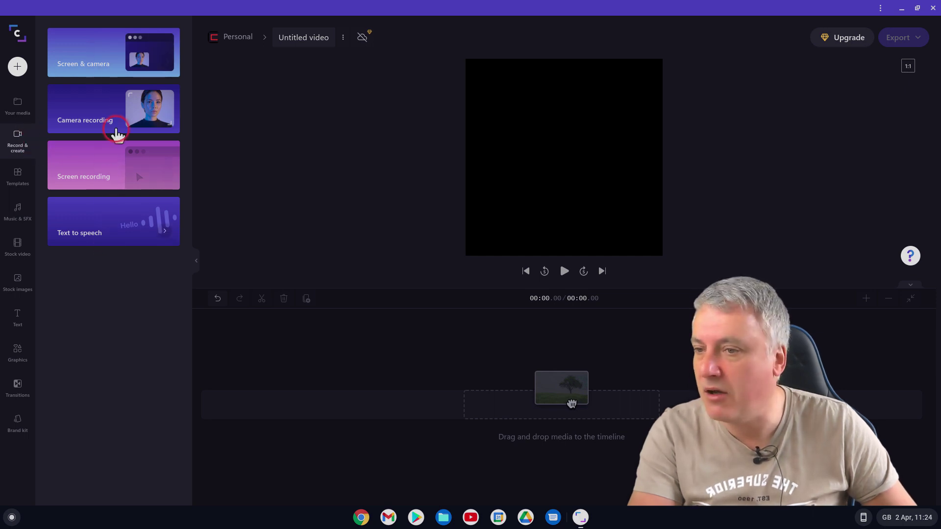
left_click(17, 178)
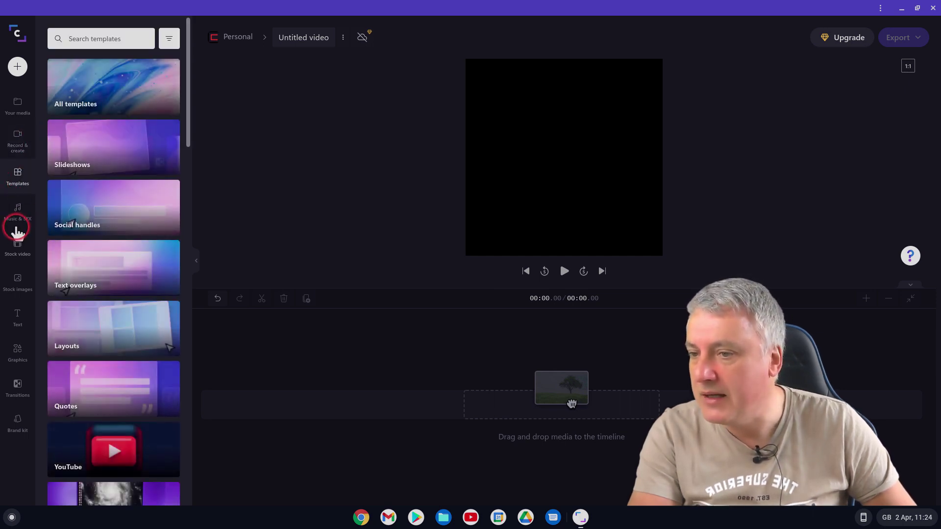
left_click(18, 209)
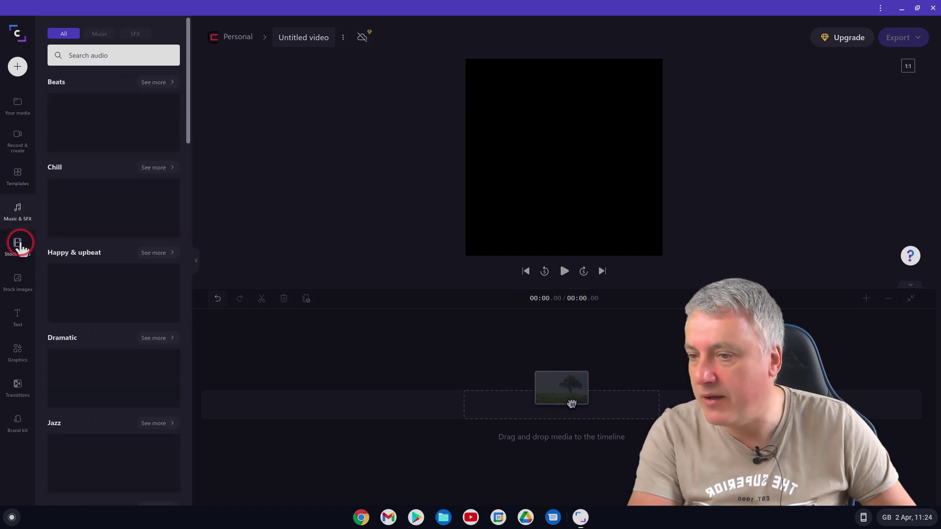
left_click(17, 245)
left_click(16, 279)
left_click(19, 316)
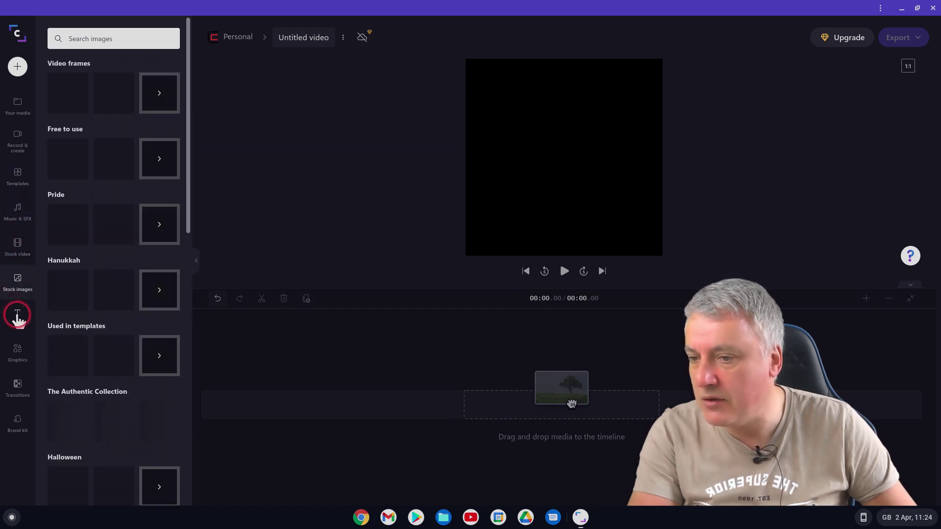
left_click(18, 385)
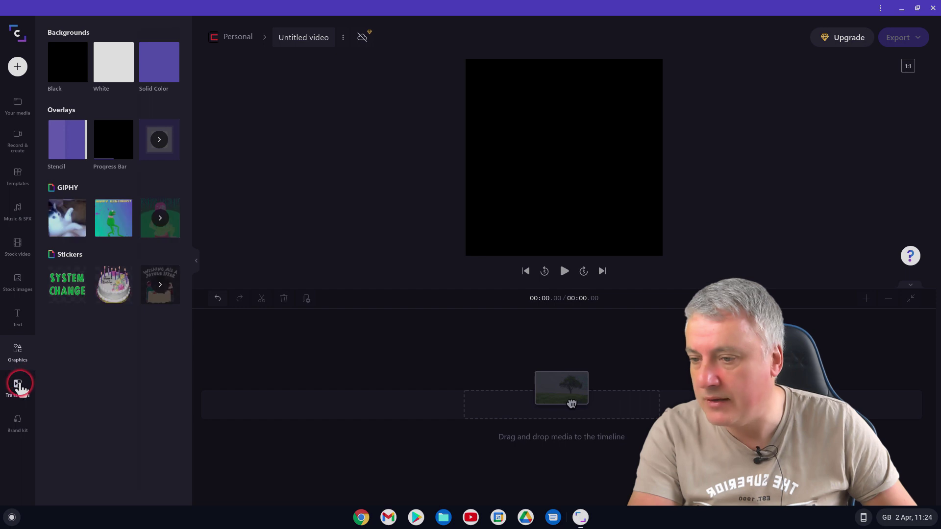
left_click(22, 418)
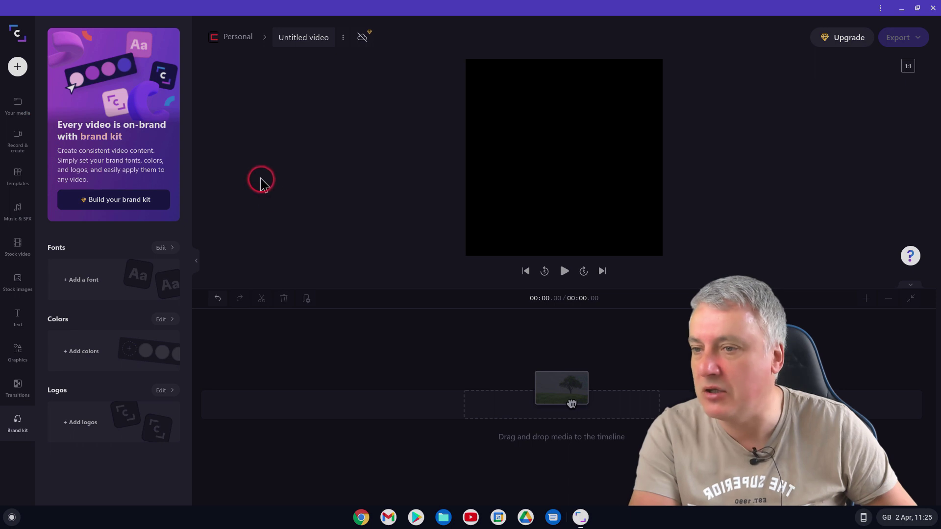
Import Editor[6].mp4 from the Old Downloads 2022 folder in Downloads and place it at the start of the timeline
left_click(18, 104)
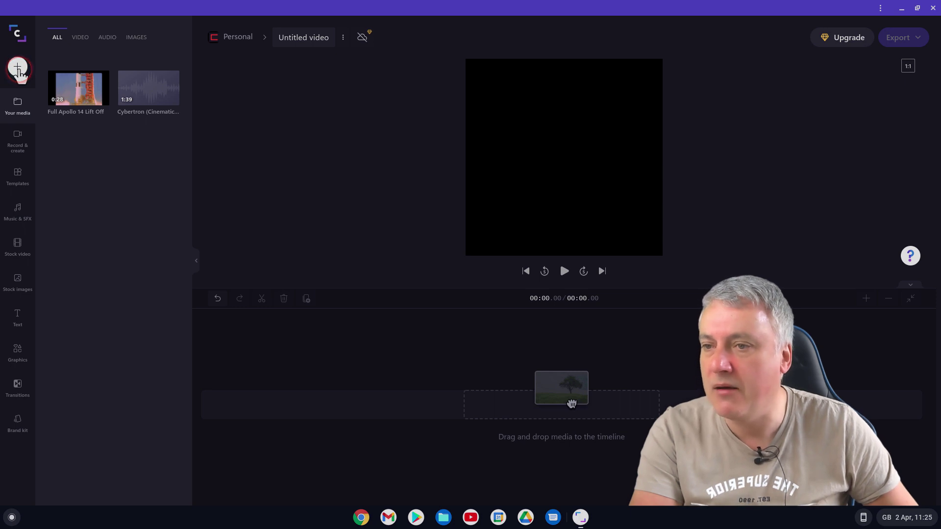
left_click(18, 67)
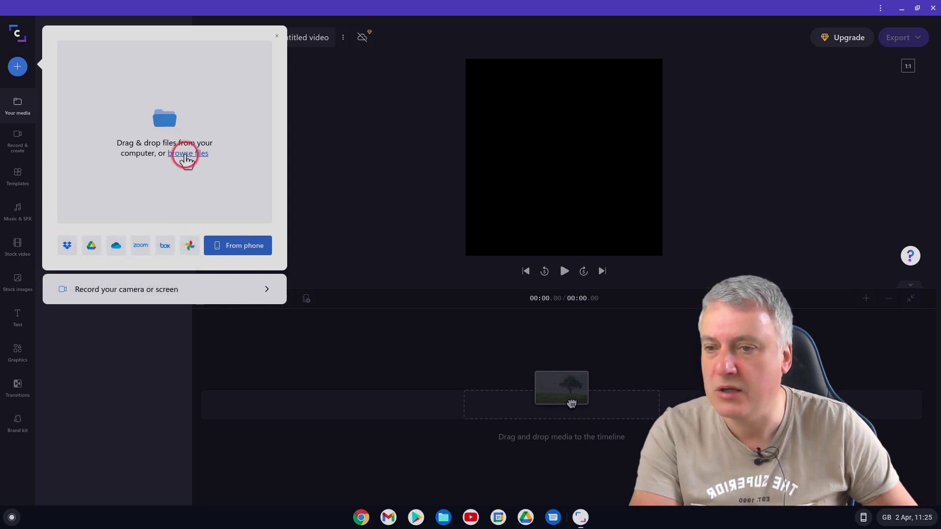
left_click(188, 154)
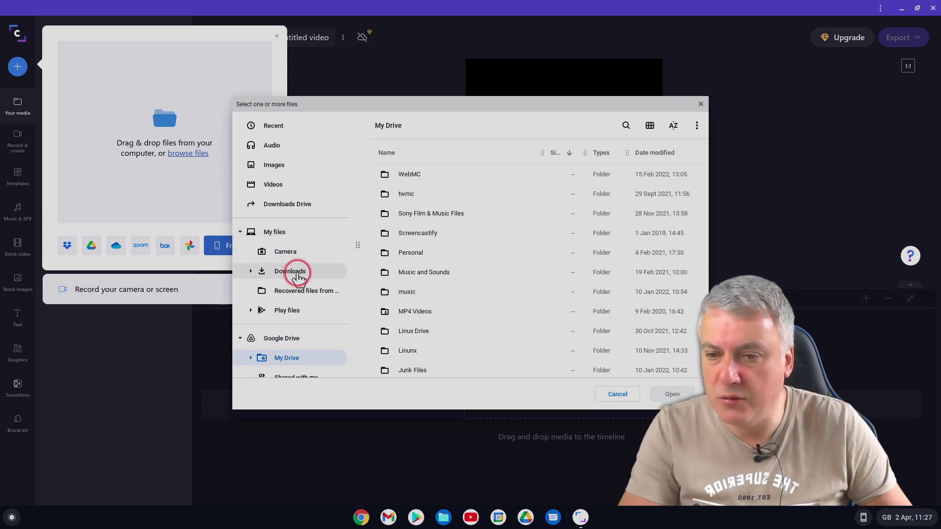
left_click(290, 271)
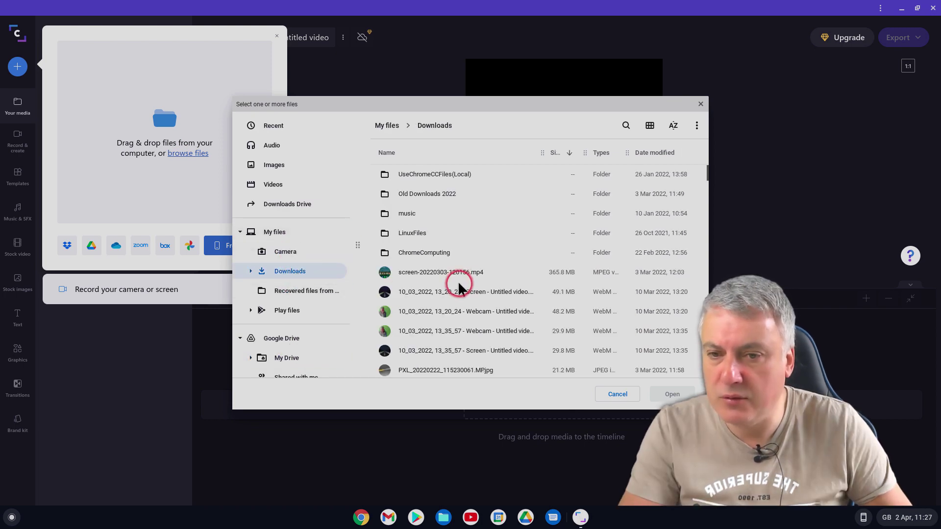
double_click(421, 193)
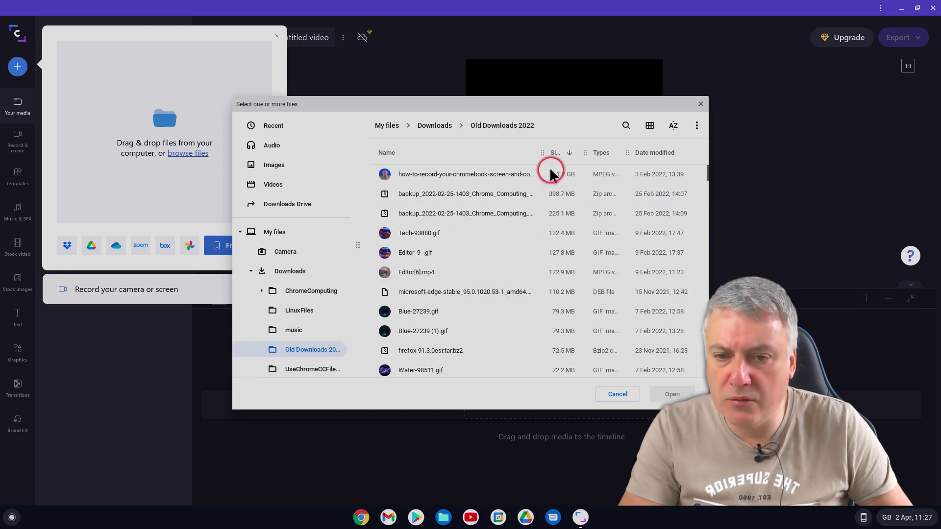
double_click(422, 272)
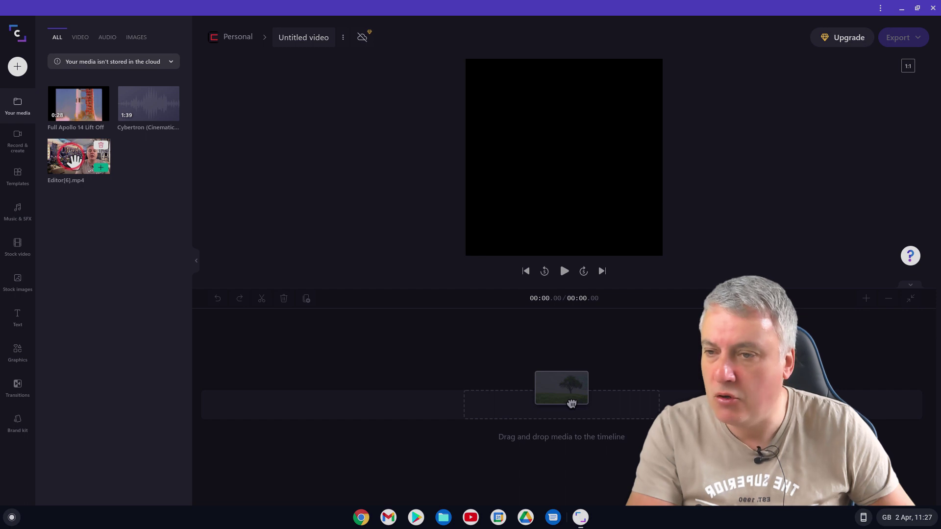
left_click_drag(71, 158, 243, 404)
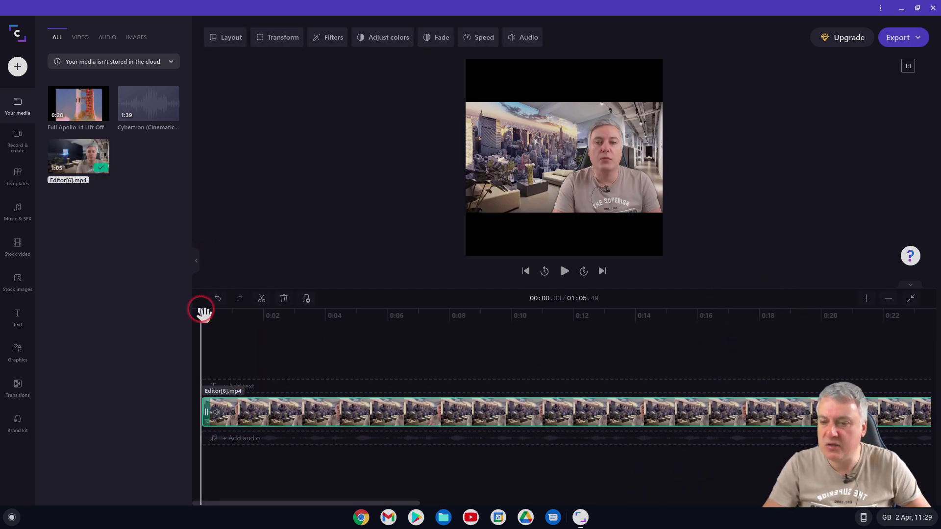
Scrub forward through the Editor[6].mp4 clip and play the part where its background changes, pausing at about 35 seconds
left_click_drag(204, 312, 561, 337)
key("space")
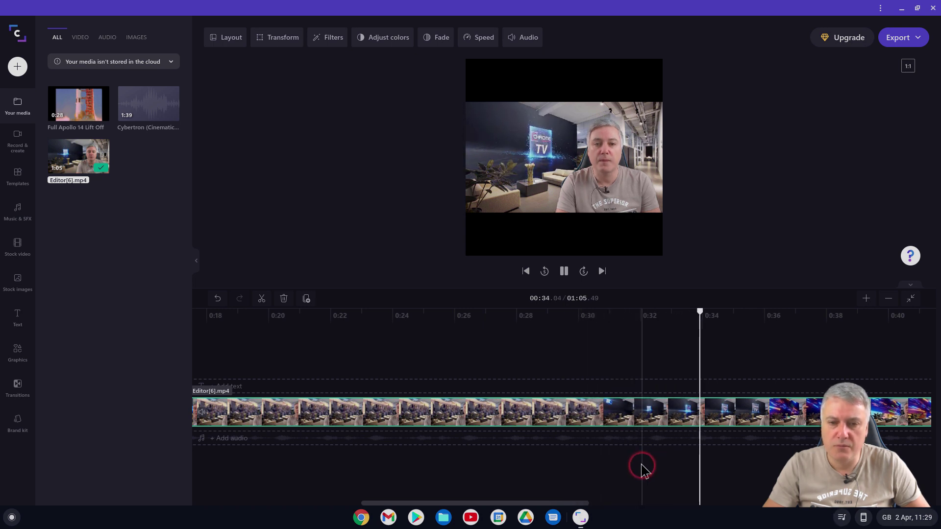
key("space")
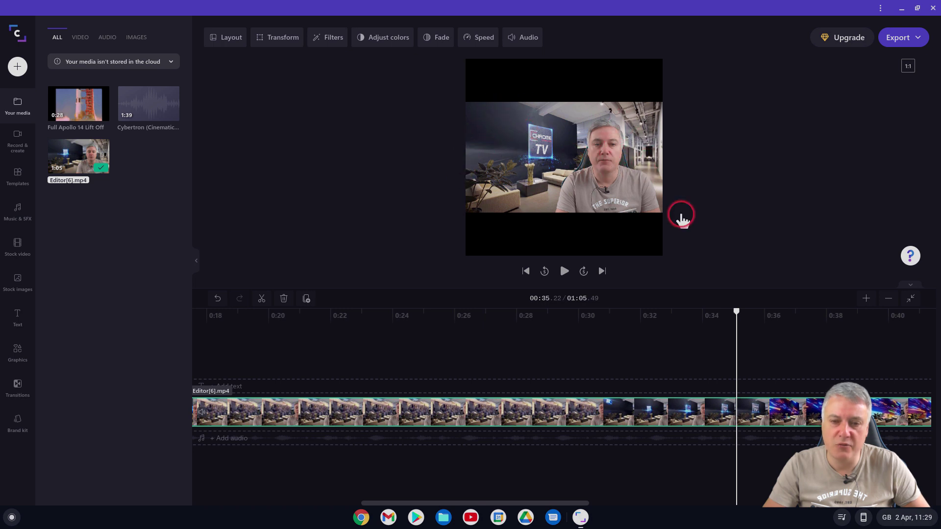
Position the playhead at about 30.46 seconds, just before the clip's city skyline background changes
left_click_drag(739, 312, 589, 316)
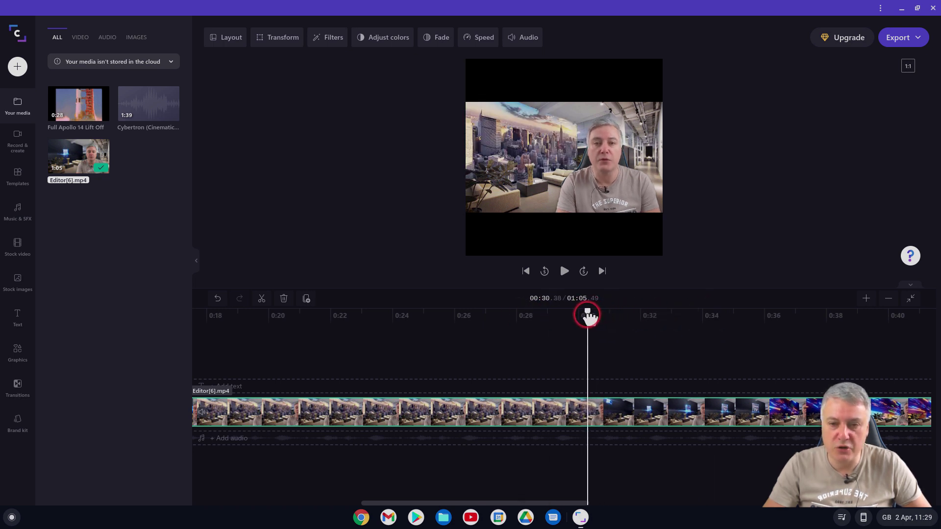
left_click(617, 420)
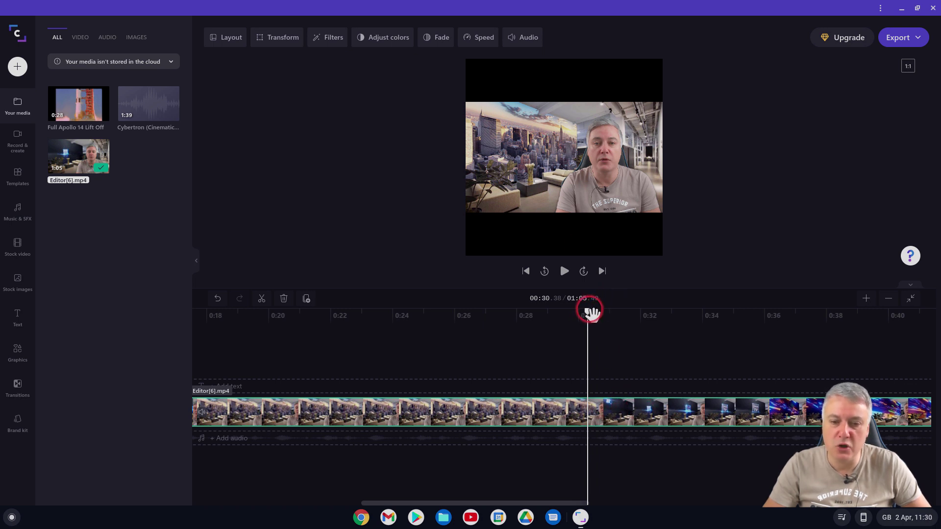
mouse_move(592, 315)
left_mouse_down()
mouse_move(760, 309)
mouse_move(581, 308)
mouse_move(593, 313)
left_mouse_up()
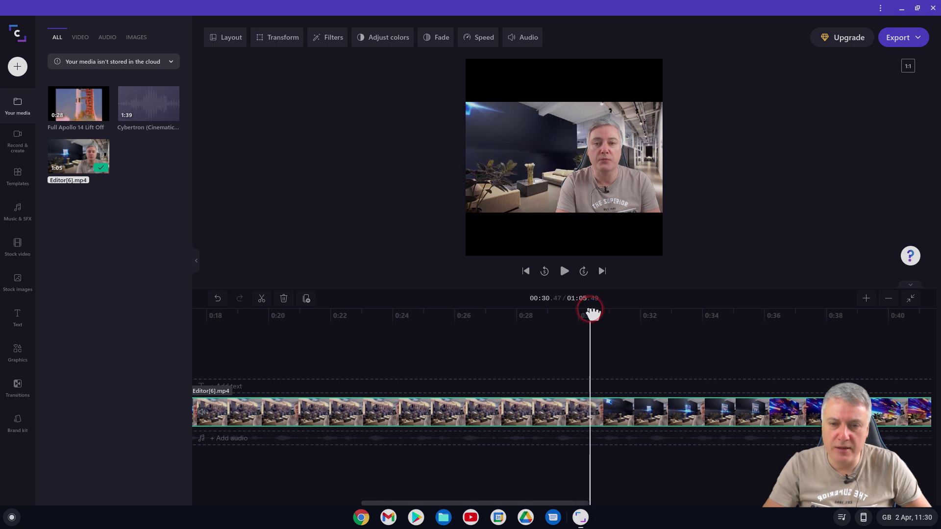
left_click_drag(591, 312, 590, 312)
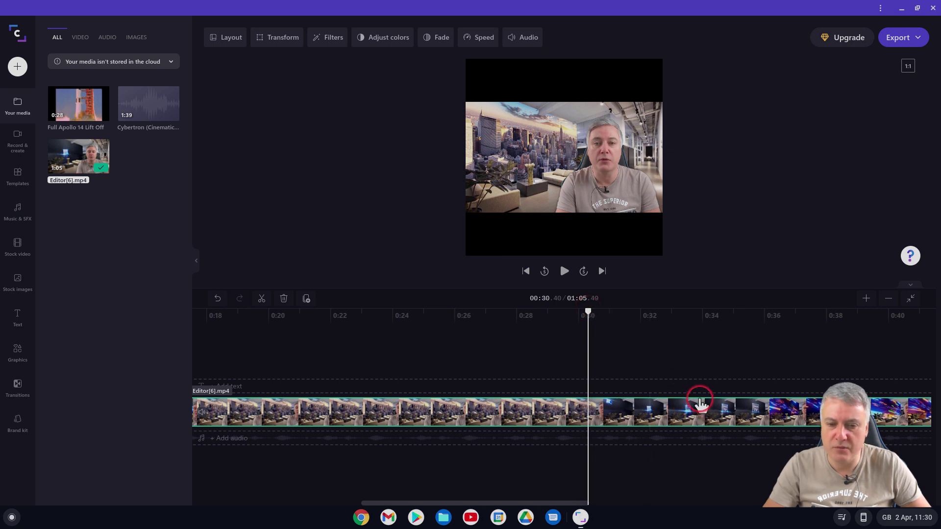
key("space")
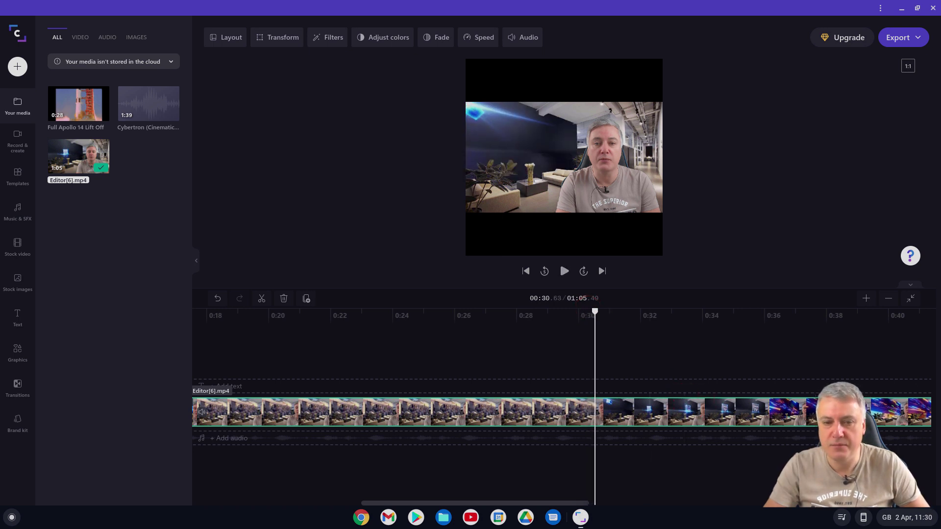
left_click_drag(597, 312, 590, 311)
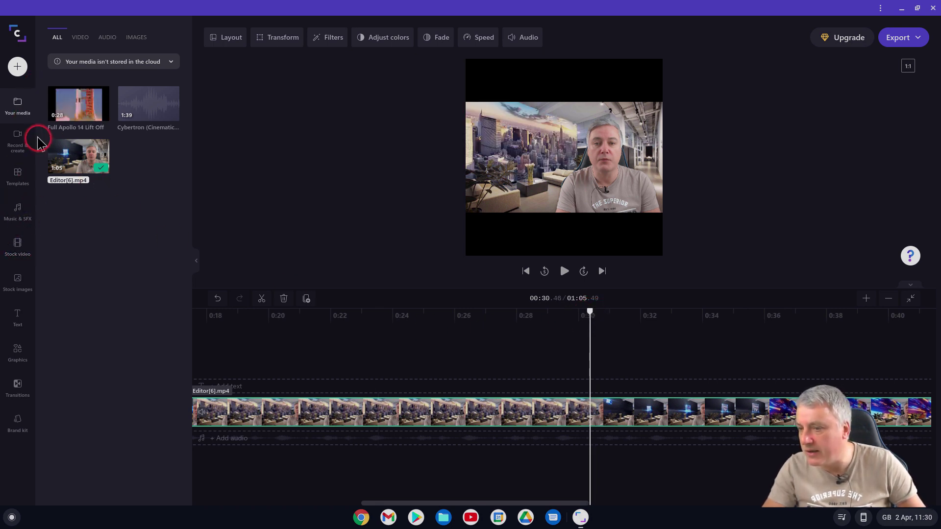
Browse the title styles and add the two-line Mirror title above the clip at about 30.46 seconds
left_click(15, 318)
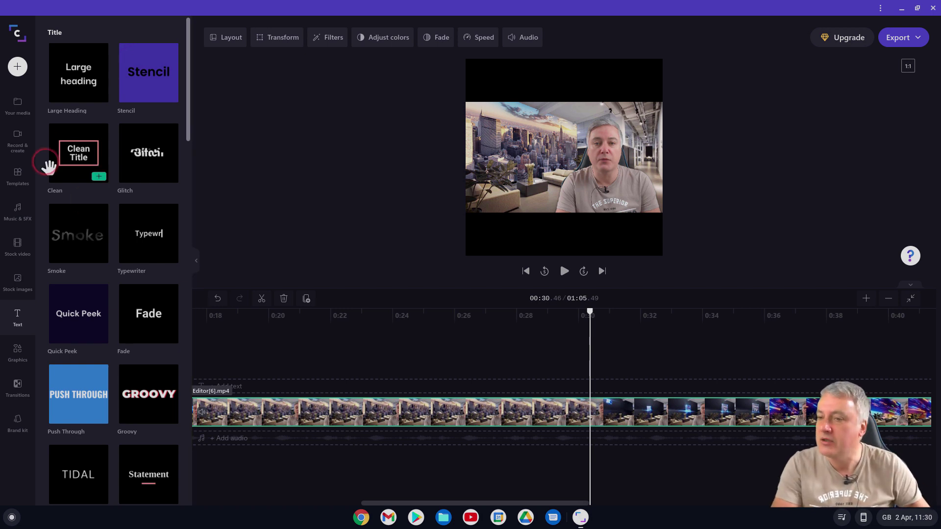
left_click(64, 55)
mouse_move(160, 148)
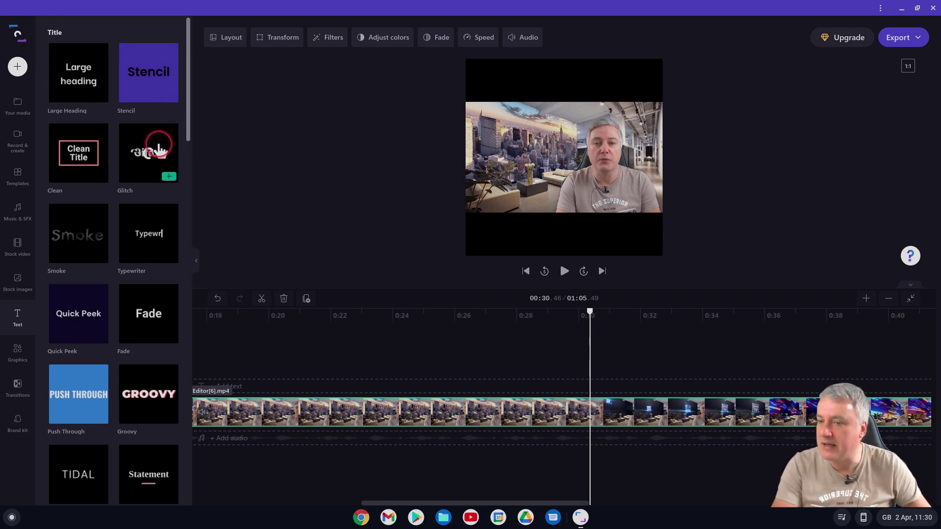
mouse_move(151, 242)
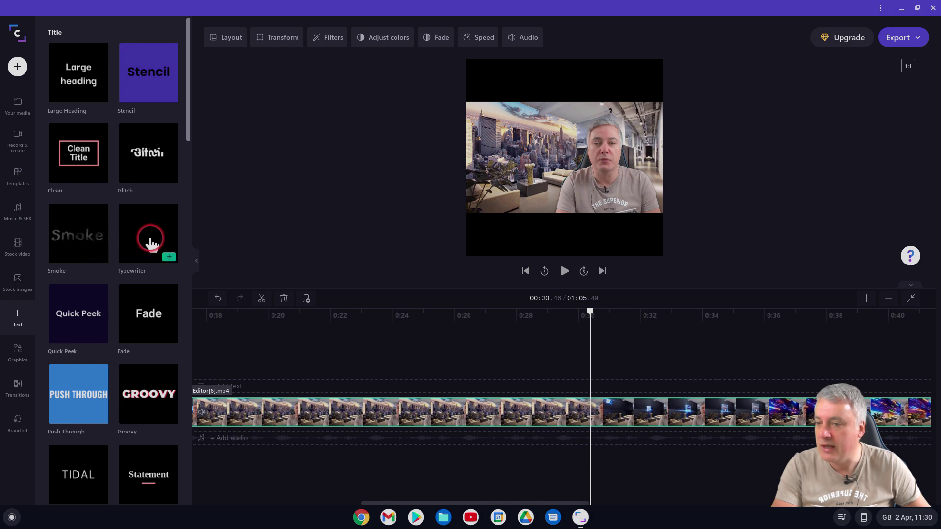
mouse_move(149, 318)
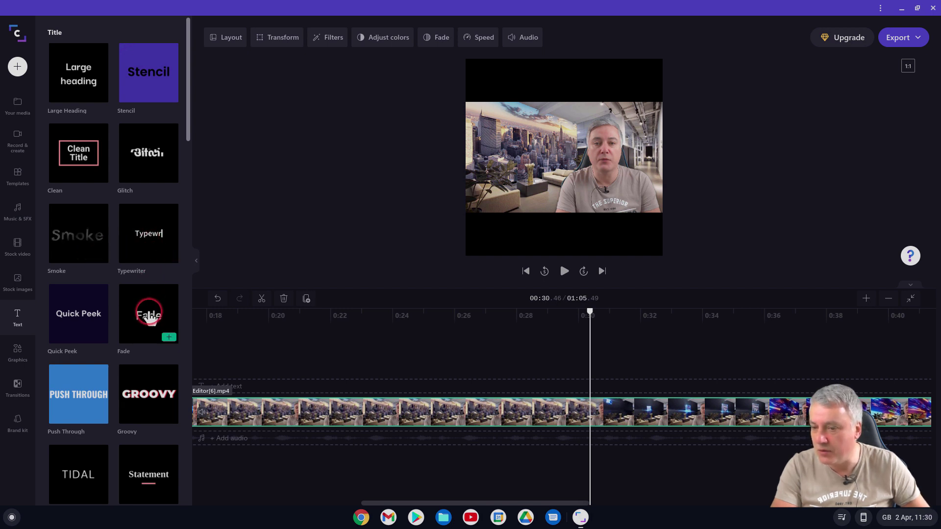
mouse_move(160, 416)
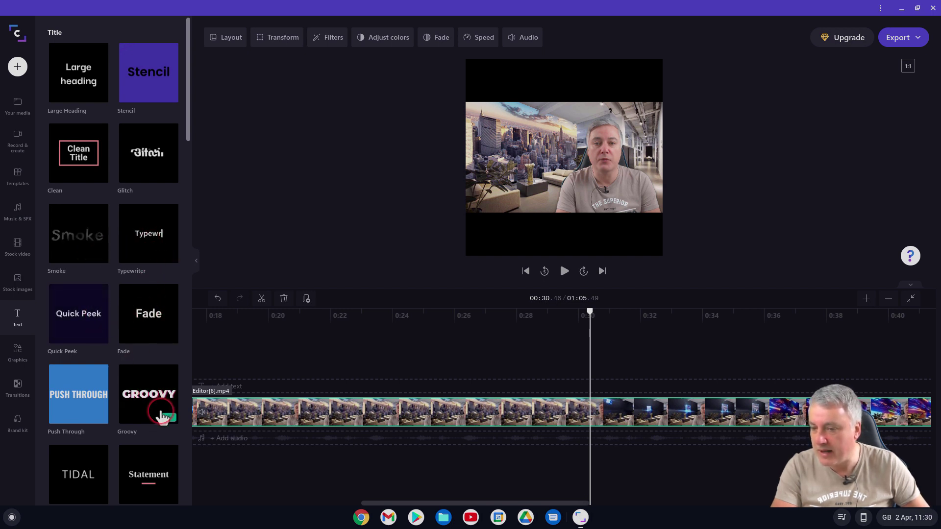
mouse_move(85, 402)
scroll(137, 363, "down", 6)
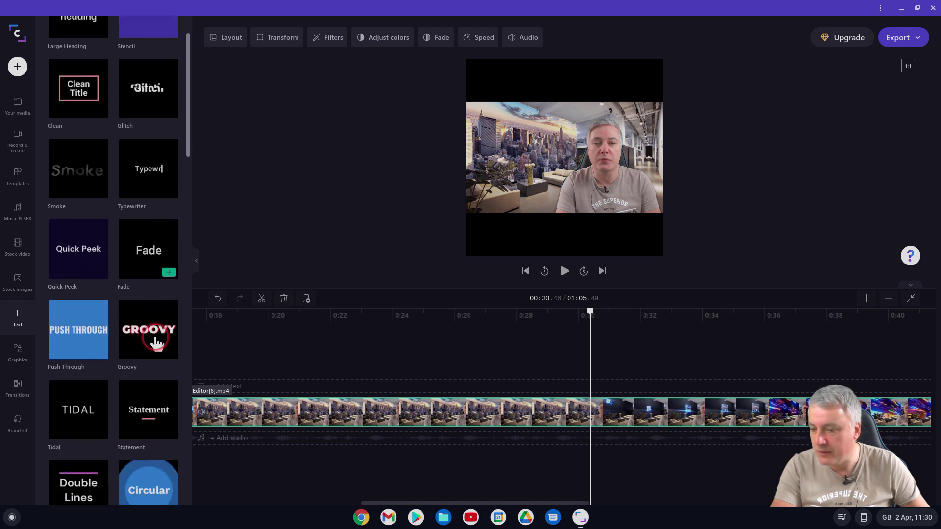
mouse_move(164, 182)
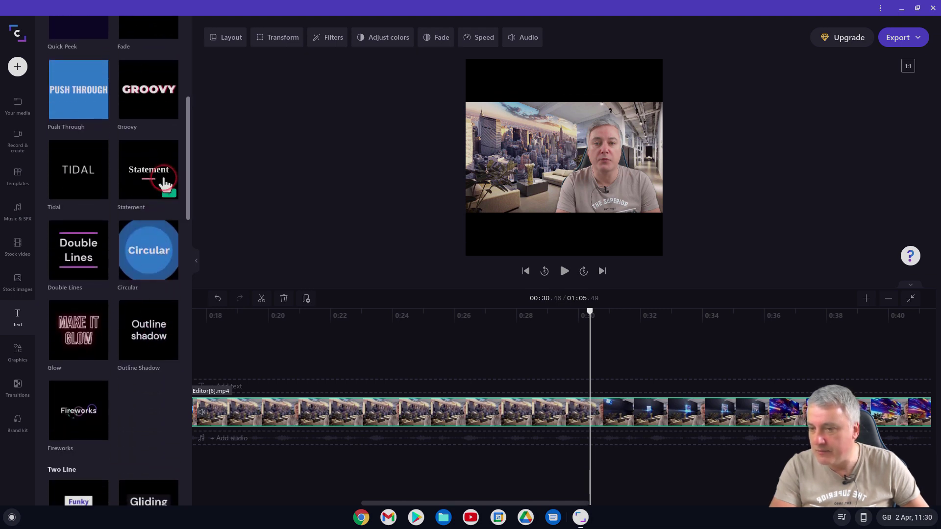
mouse_move(79, 185)
scroll(157, 290, "down", 1)
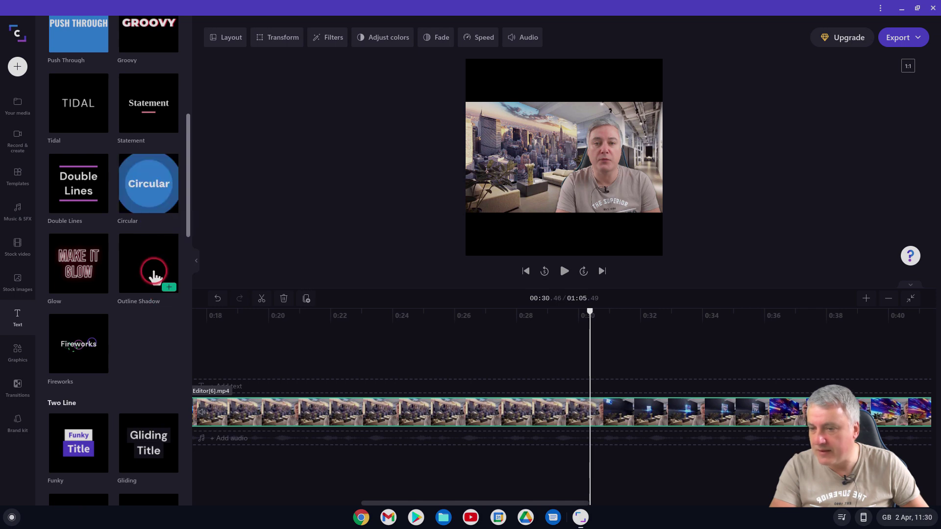
scroll(149, 272, "down", 5)
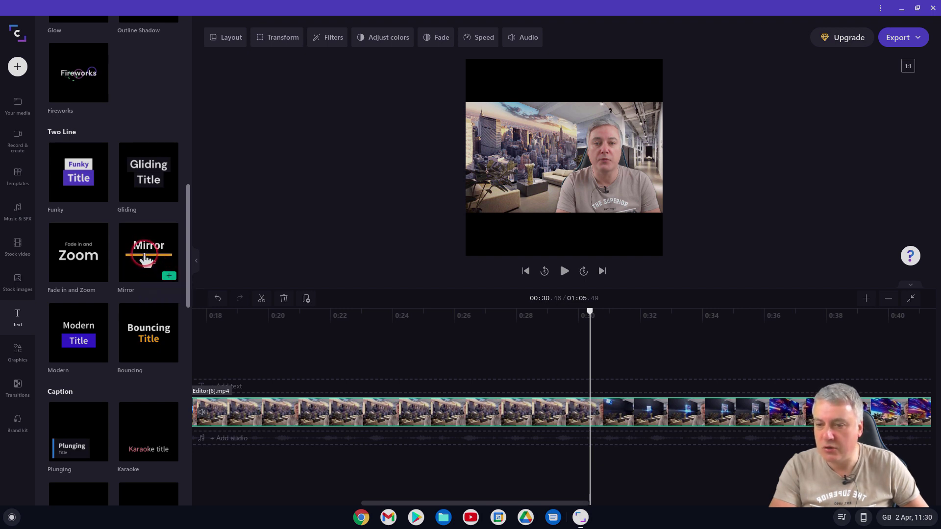
left_click(172, 278)
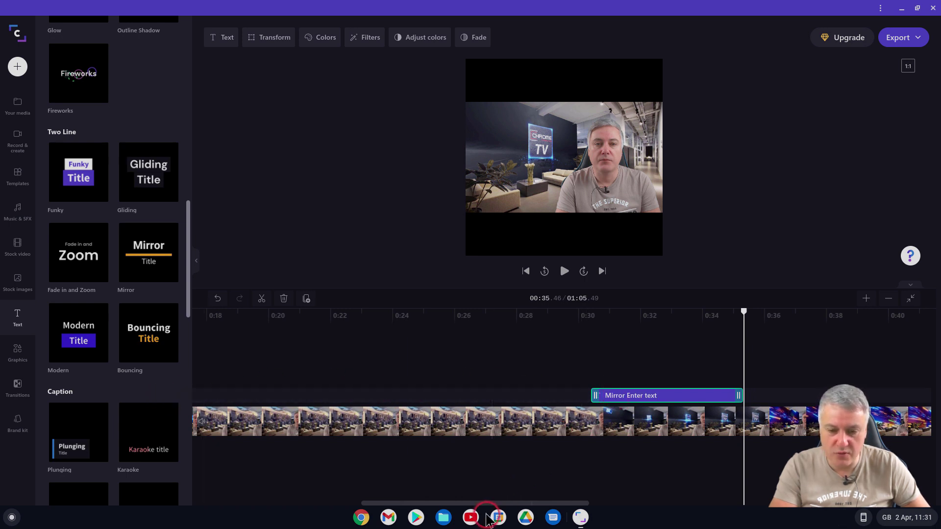
Scrub back into the Mirror title and position the playhead at about 33.10 seconds to show its text
left_click(649, 420)
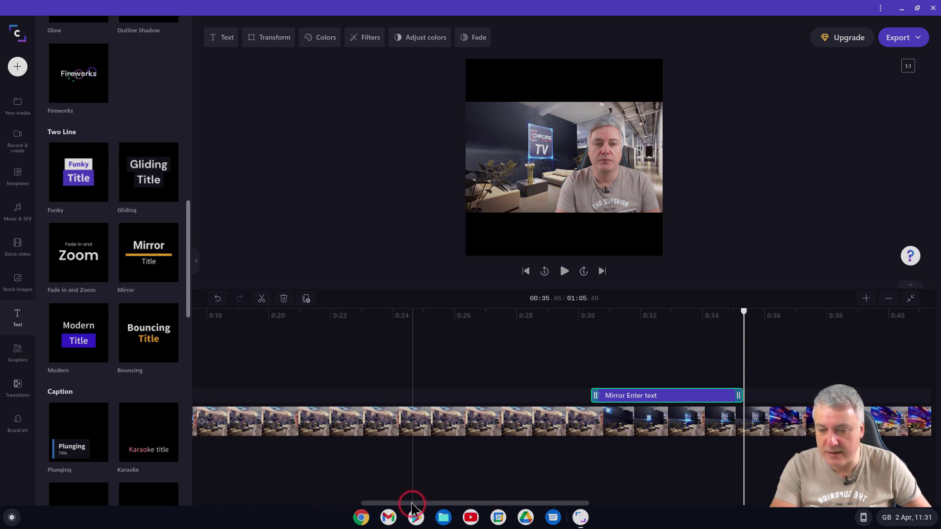
left_click_drag(414, 503, 491, 465)
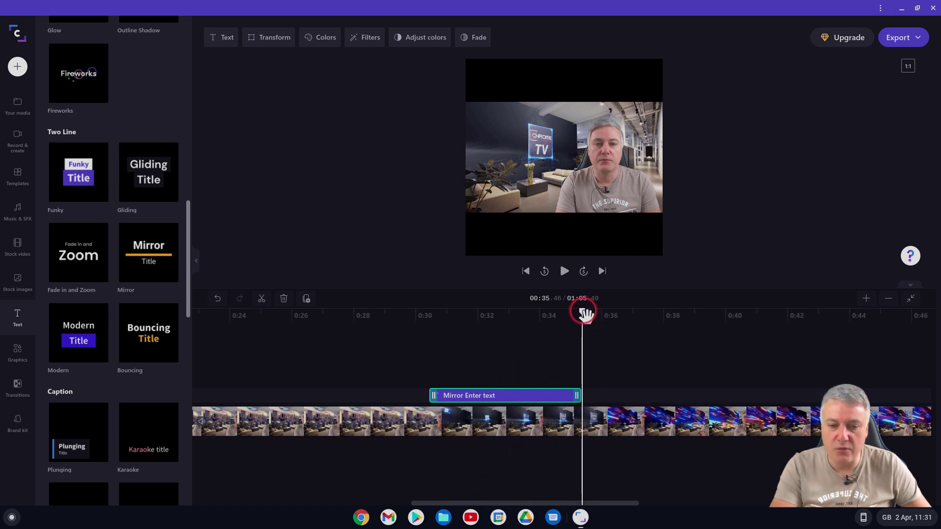
left_click_drag(585, 312, 481, 309)
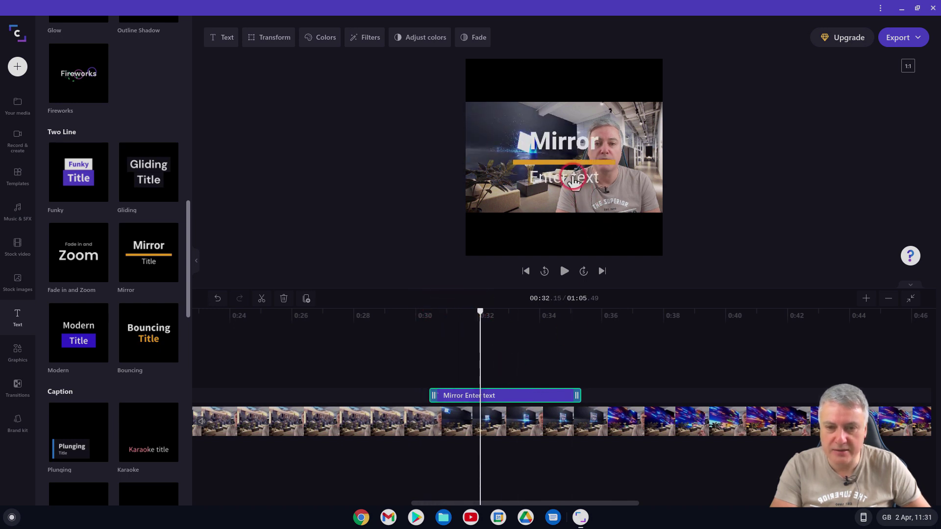
left_click(510, 400)
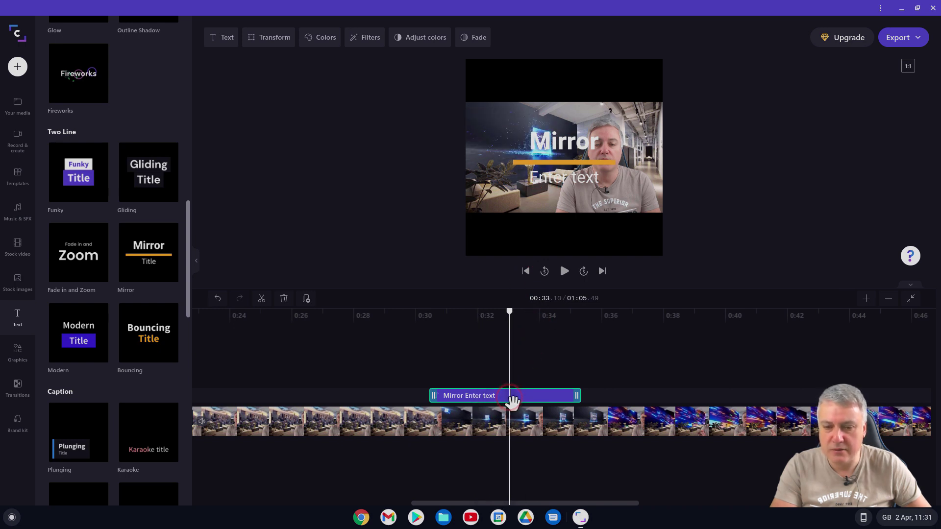
Replace the first line of the Mirror title with "Chrome Computing"
left_click(225, 42)
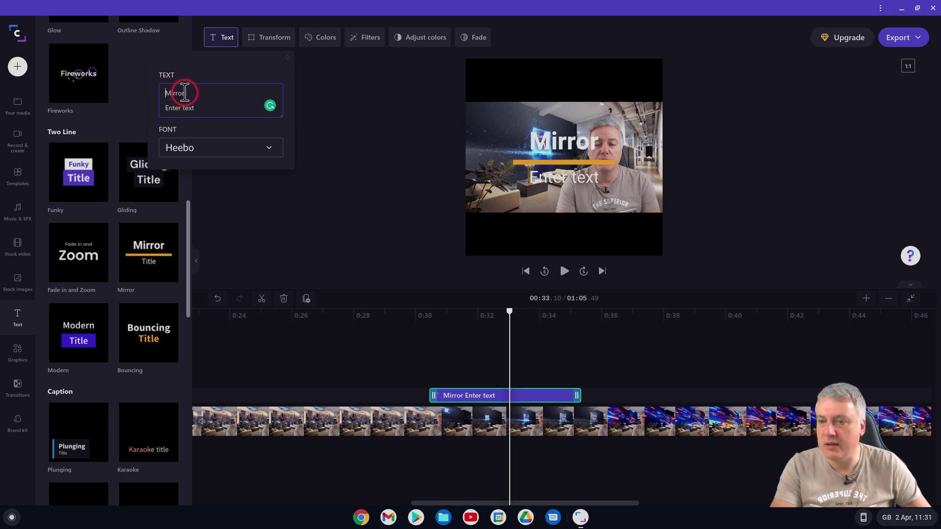
left_click_drag(184, 93, 145, 95)
type("C")
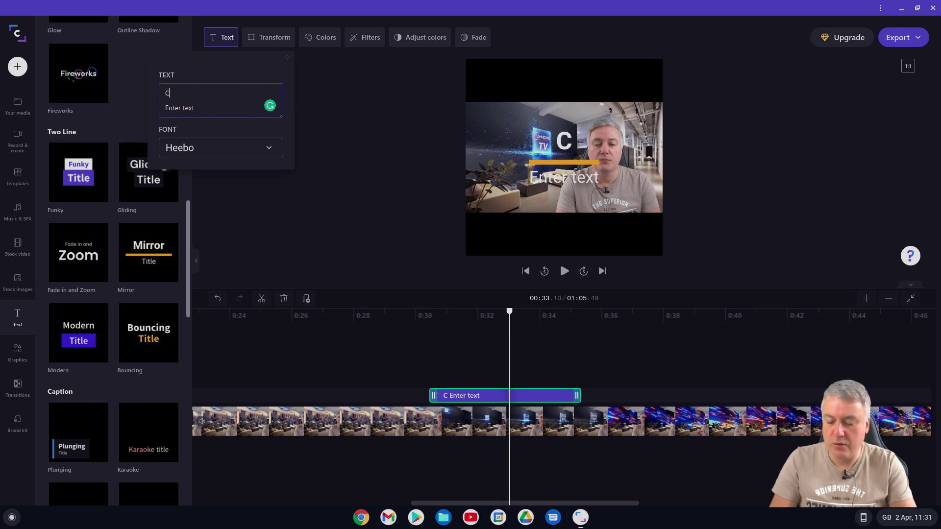
type("hrome Computing")
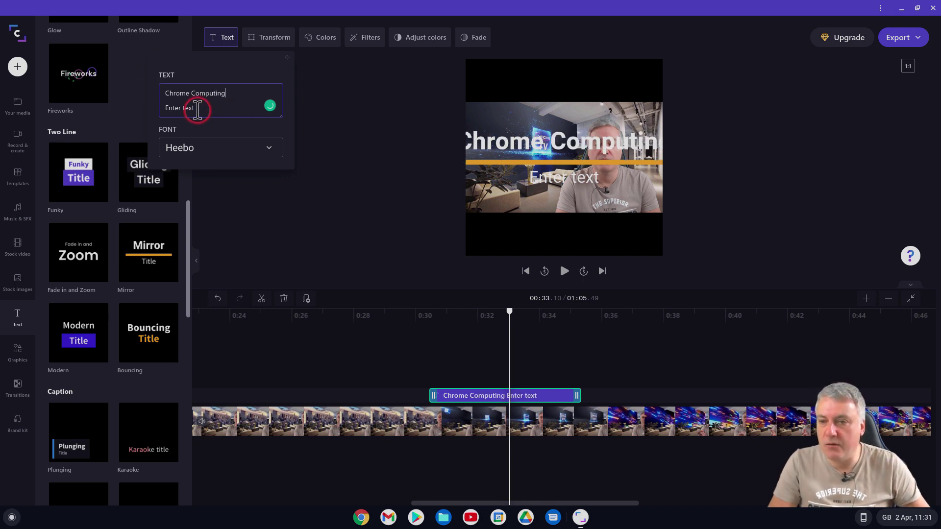
Replace the title's second line with "Please Subscribe"
key("BackSpace")
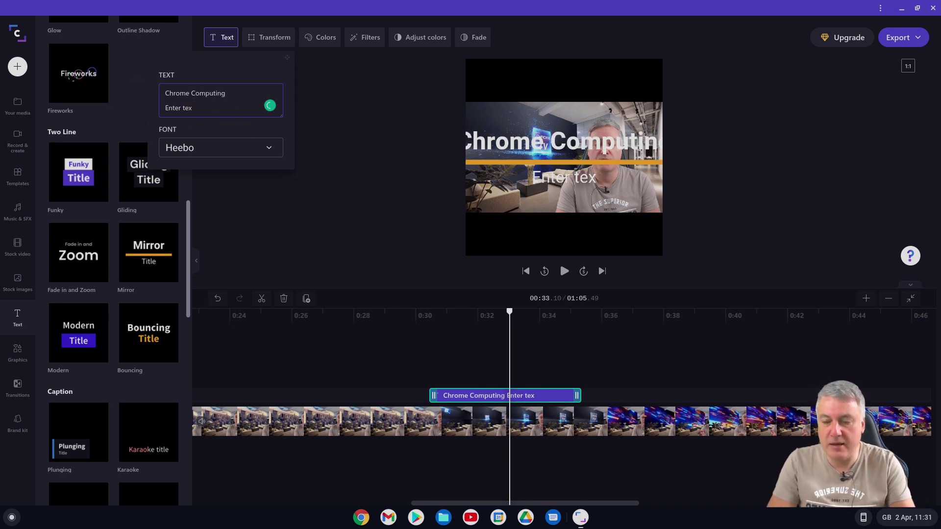
key("BackSpace")
key("BackSpace")
type("Pleas")
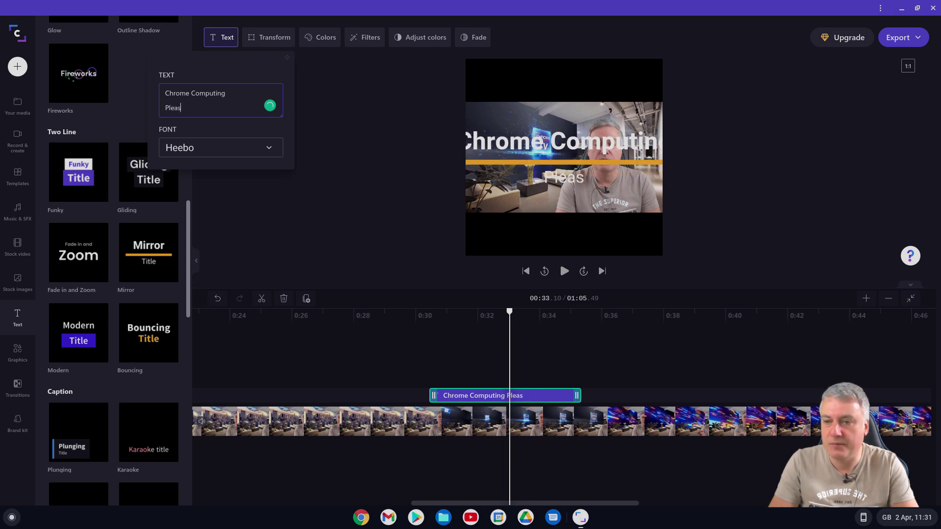
type("e Subsc")
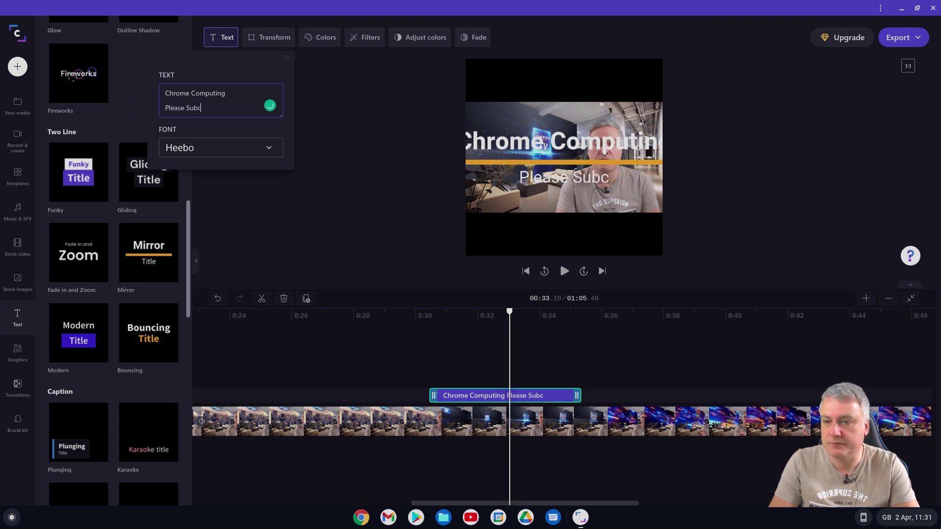
type("ribe")
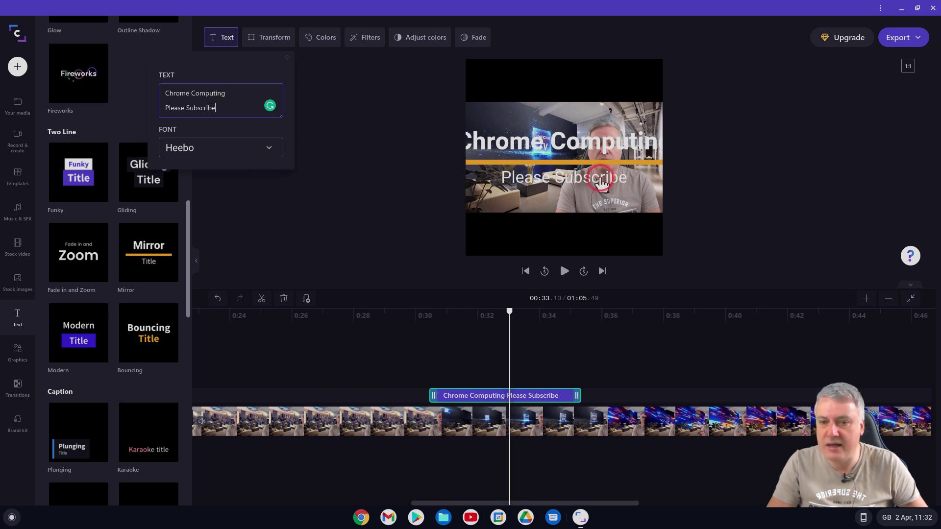
Shrink the title in the preview from two opposite corners so it fits within the video's width
left_click(546, 151)
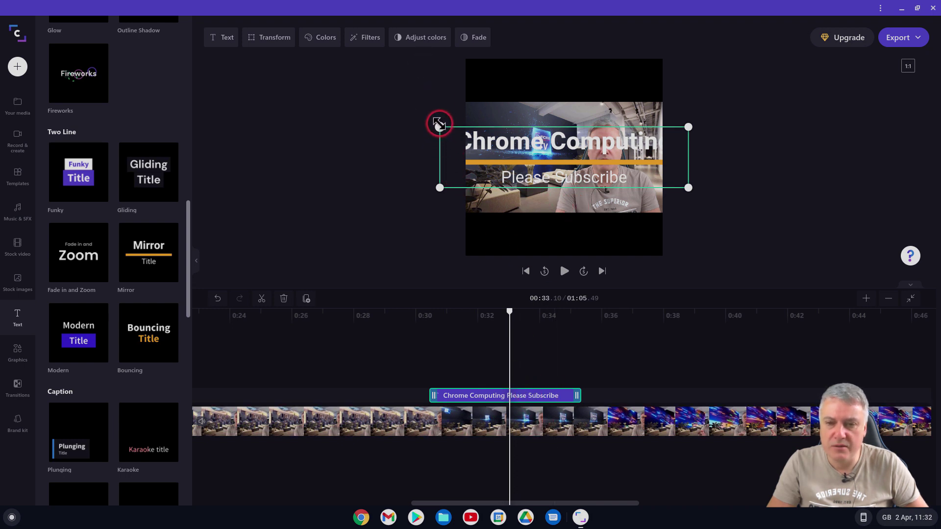
left_click_drag(440, 125, 466, 134)
left_click_drag(690, 190, 664, 185)
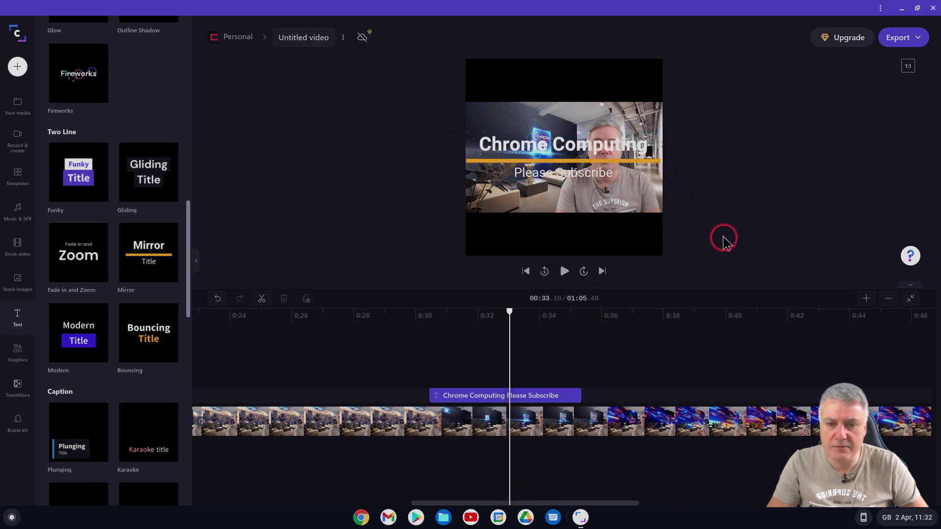
Play the title's animation from just before it begins and pause near its end at about 35.23 seconds
left_click(518, 144)
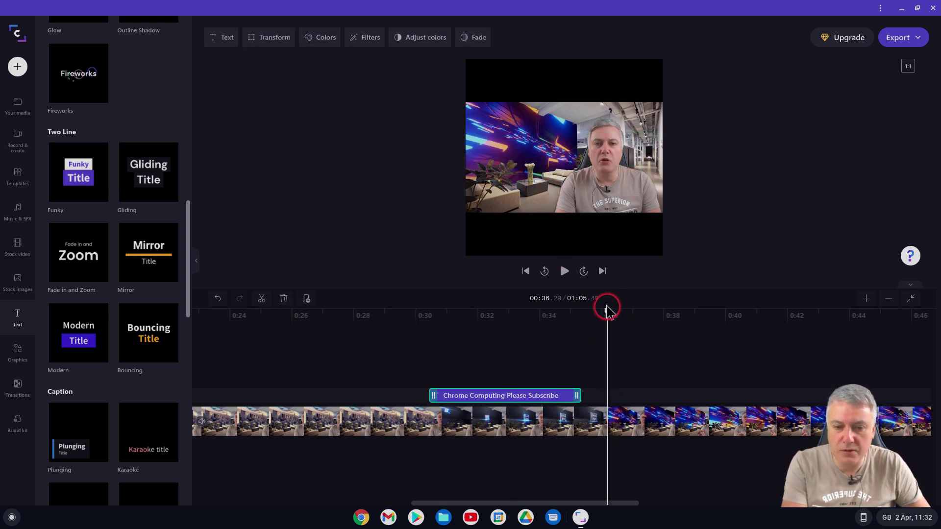
left_click_drag(608, 309, 422, 310)
key("space")
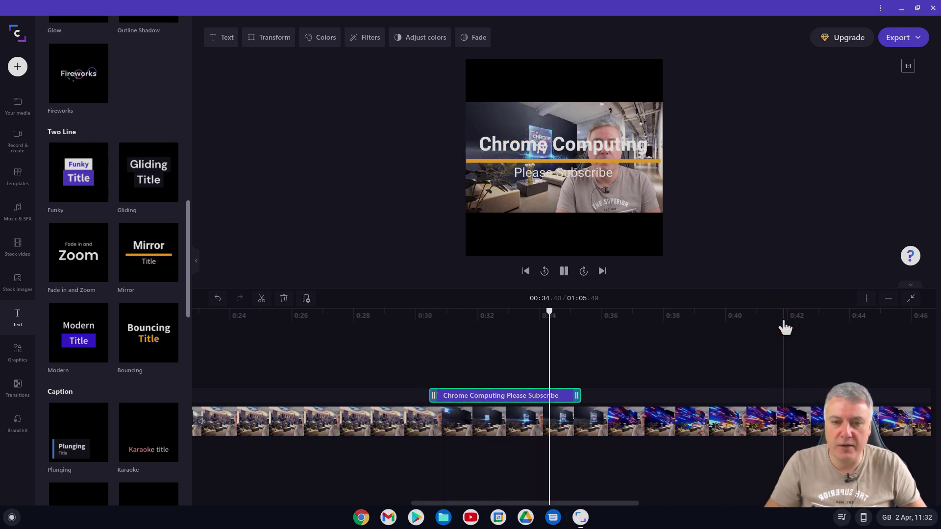
key("space")
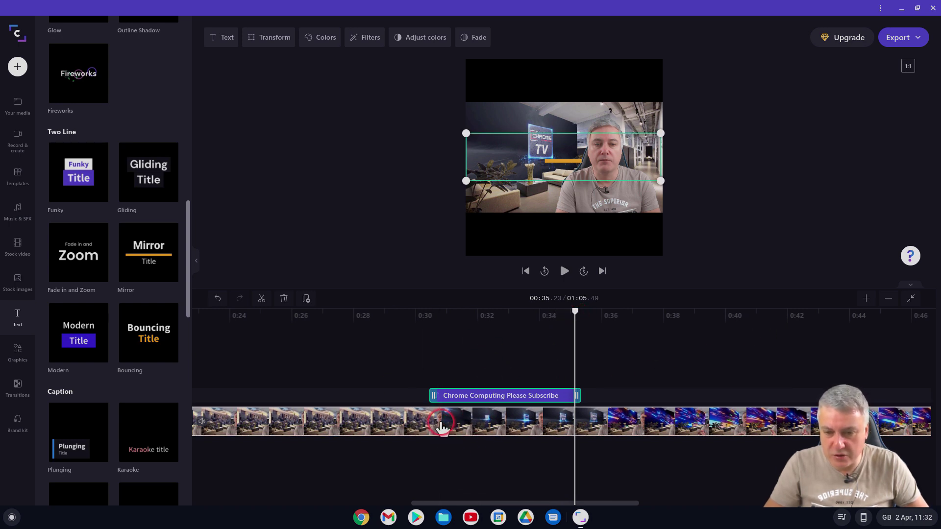
Select the Editor[6].mp4 clip and position the playhead at about 30.46 seconds, where the city skyline background ends
left_click(443, 423)
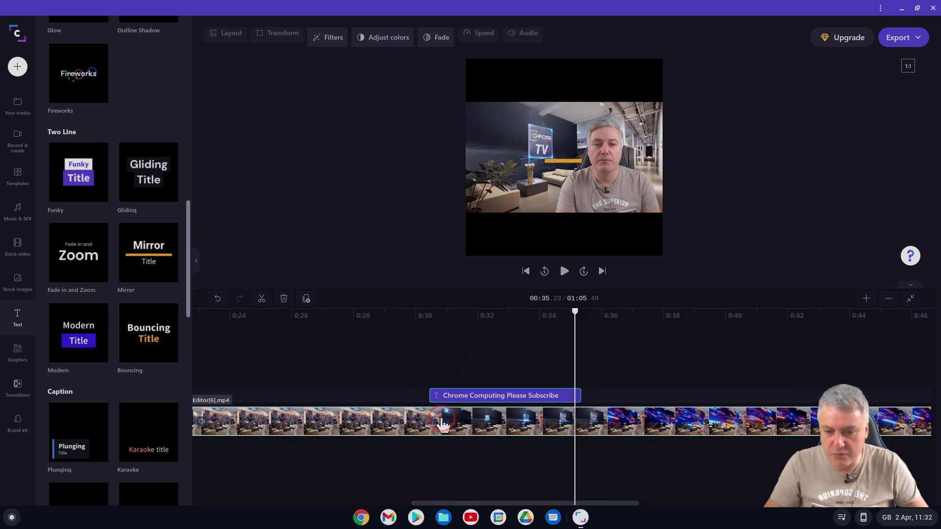
left_click_drag(576, 312, 432, 304)
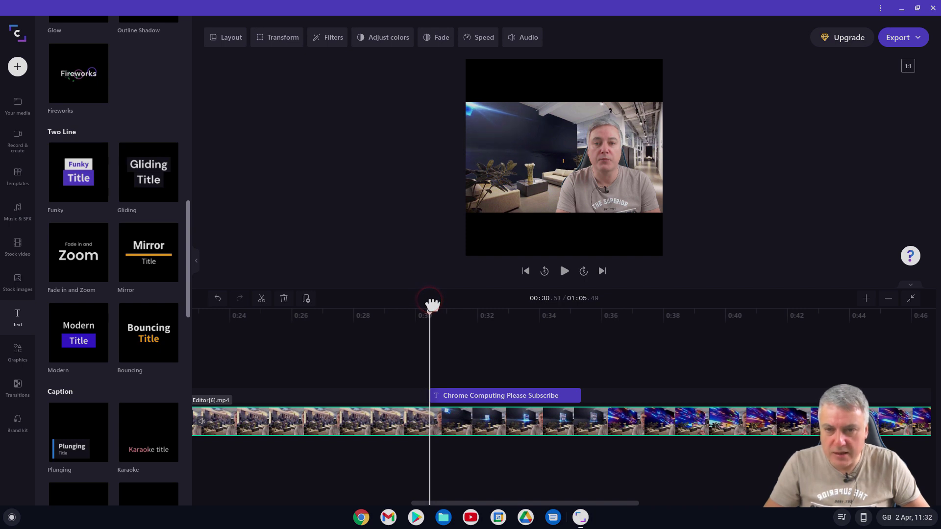
left_click_drag(432, 305, 431, 305)
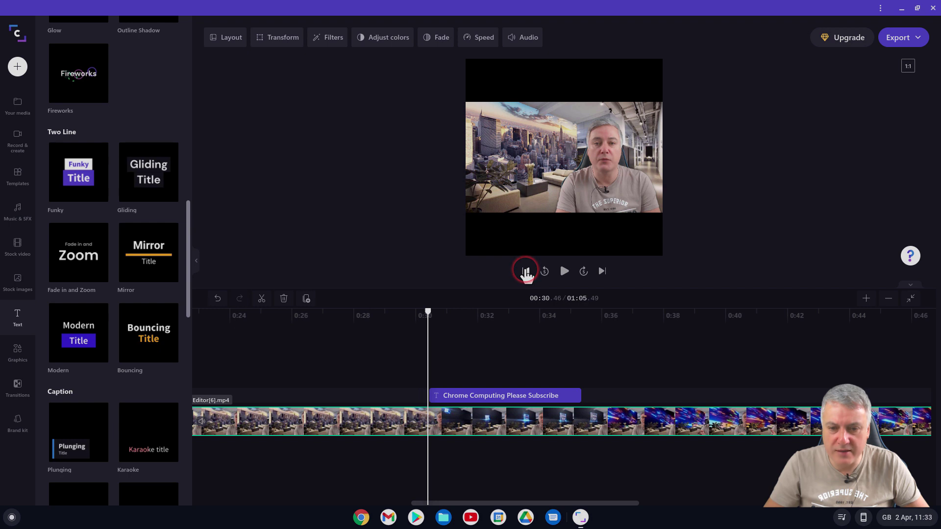
Jump the playhead to the video's start, return it to the background change, and jump to the video's end
left_click(525, 271)
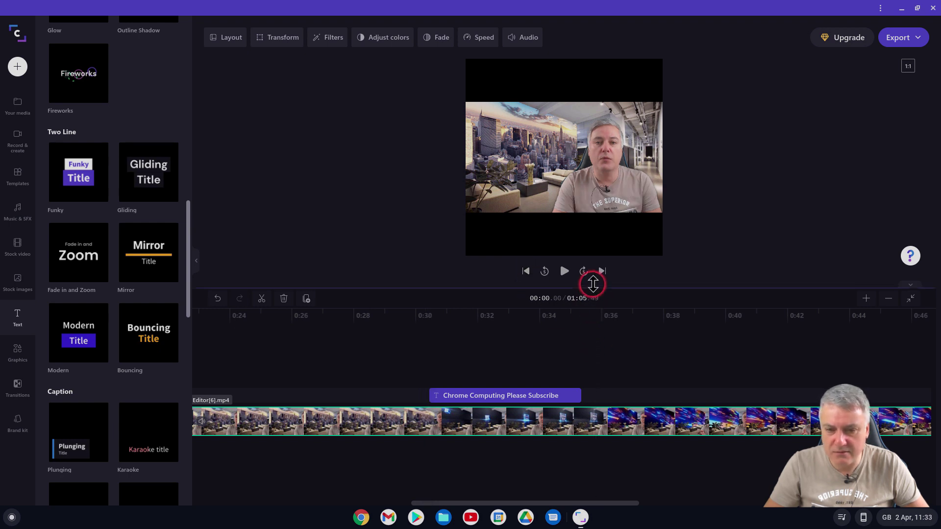
left_click(432, 343)
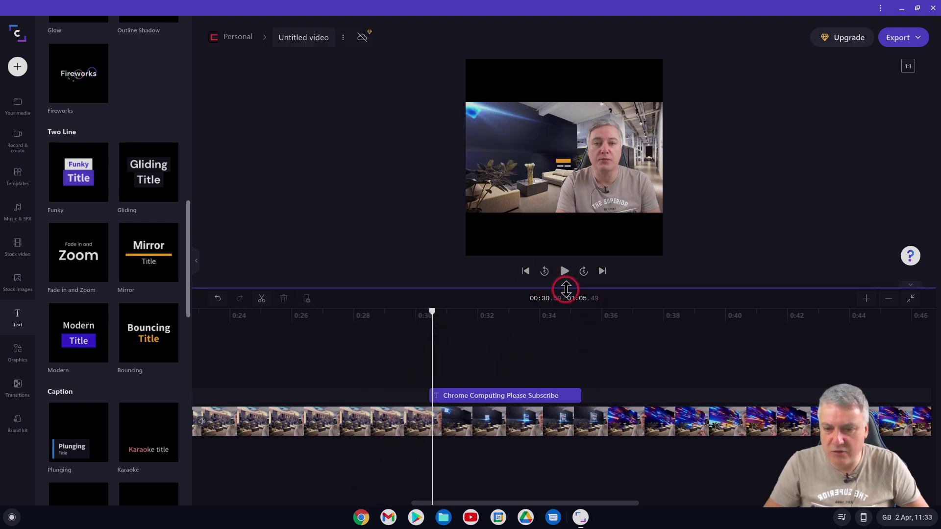
left_click(602, 272)
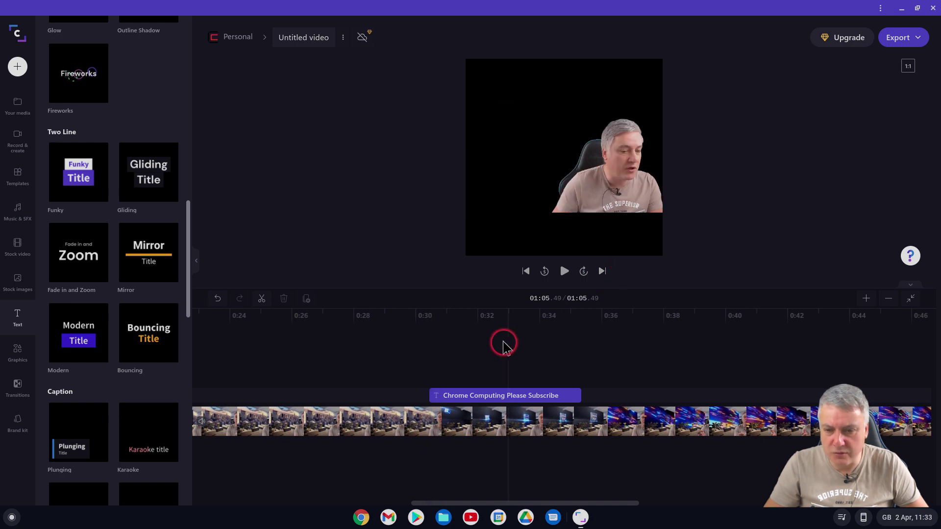
Split the Editor[6].mp4 clip at about 30.45 seconds, where the city skyline background ends
left_click(411, 353)
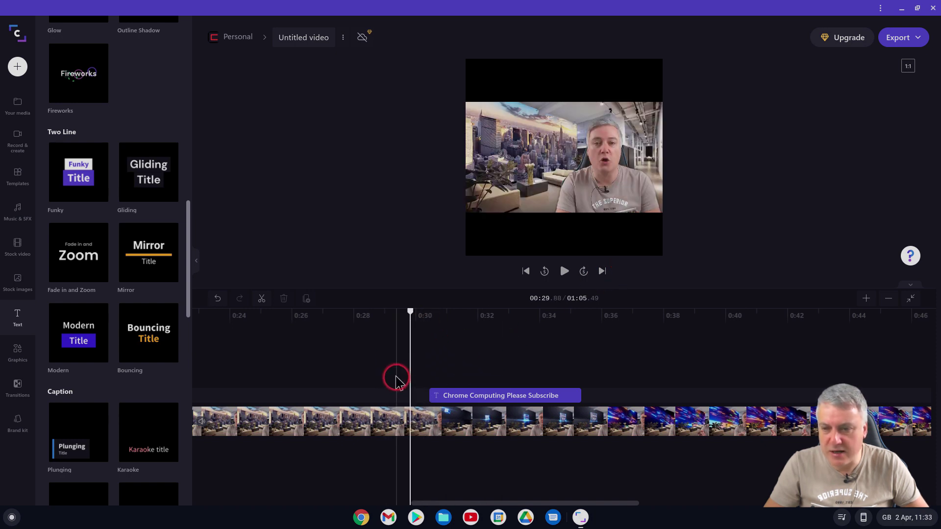
right_click(415, 348)
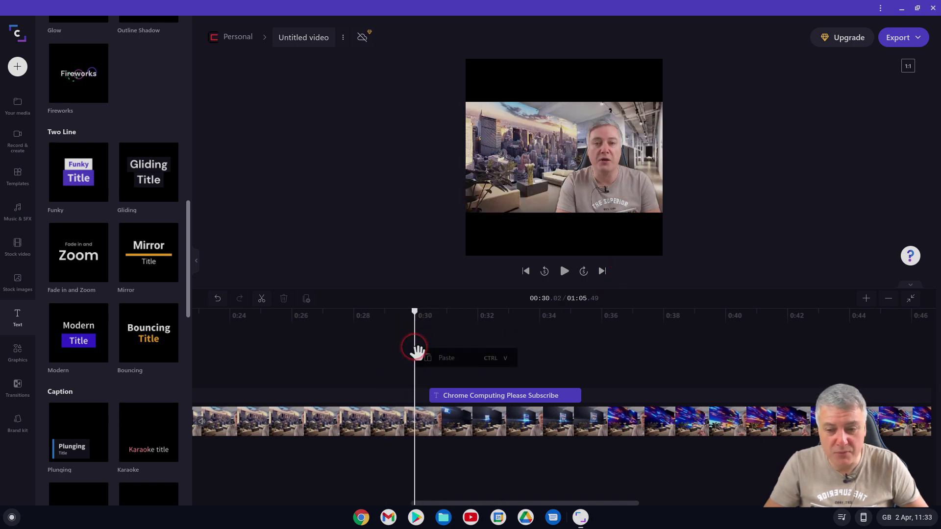
right_click(422, 335)
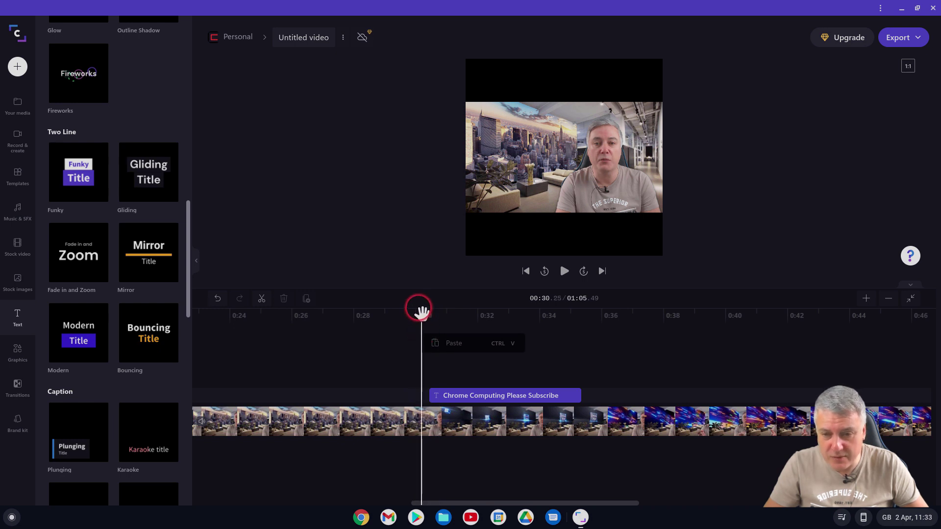
mouse_move(422, 308)
left_mouse_down()
mouse_move(440, 310)
mouse_move(431, 308)
left_mouse_up()
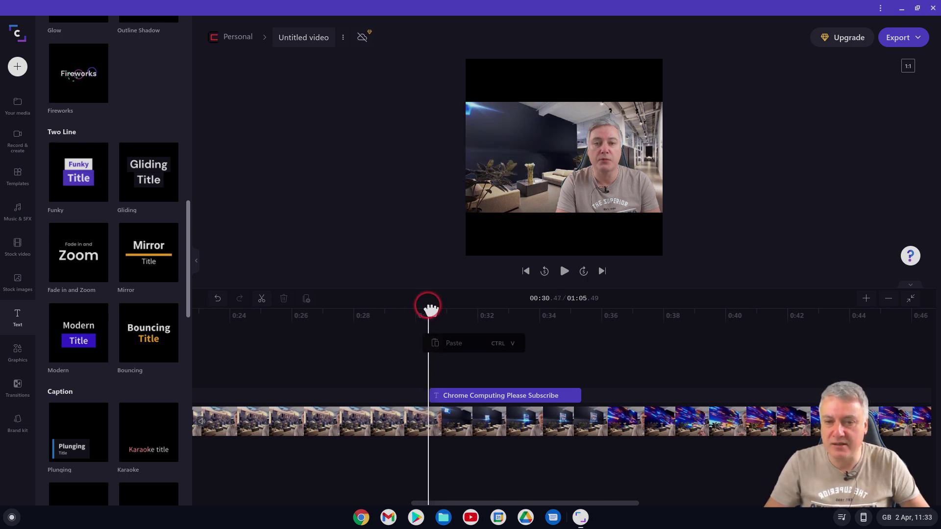
left_click(436, 425)
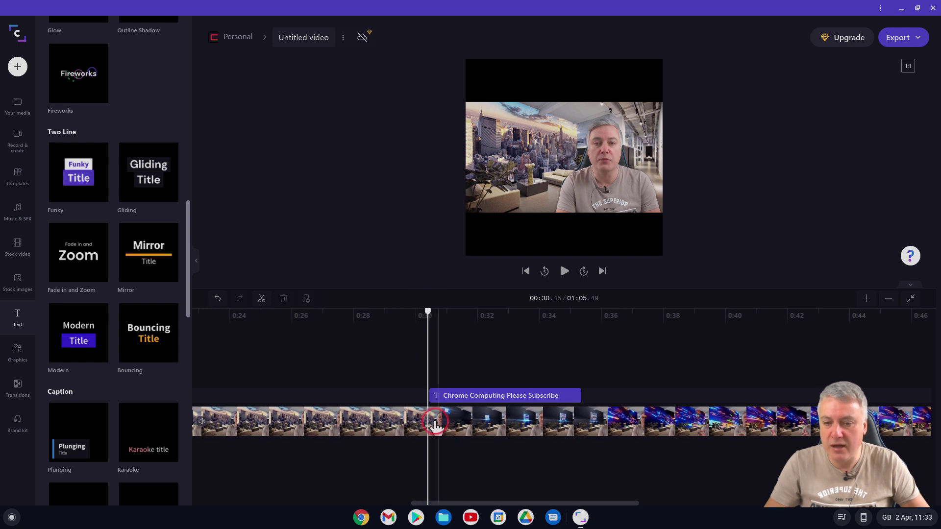
left_click(431, 432)
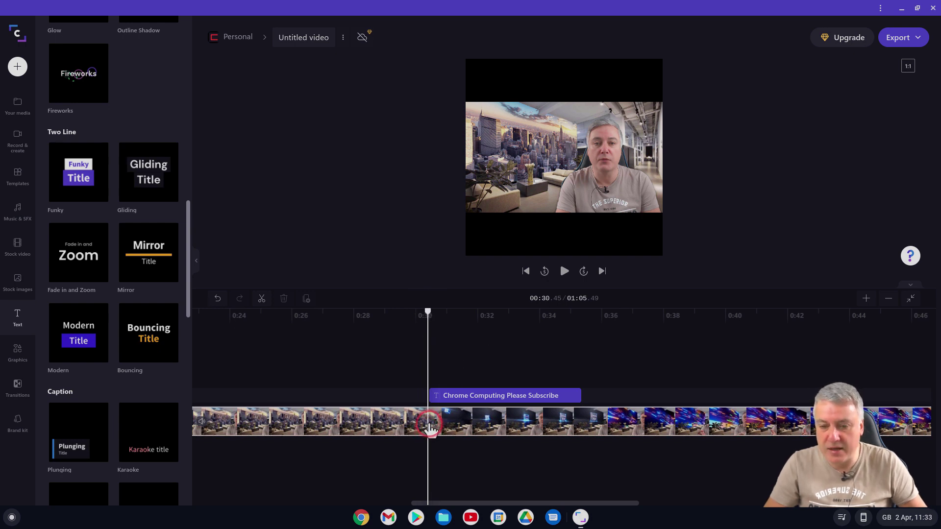
right_click(430, 430)
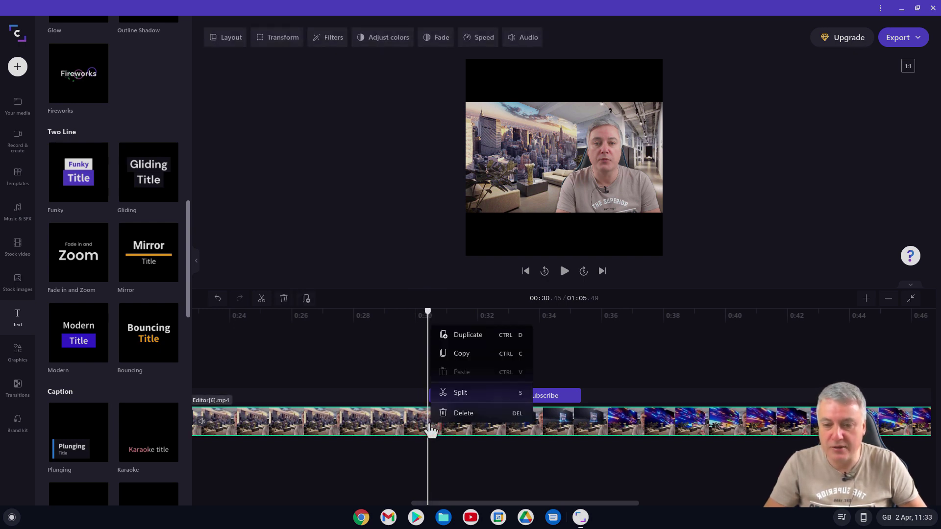
left_click(460, 395)
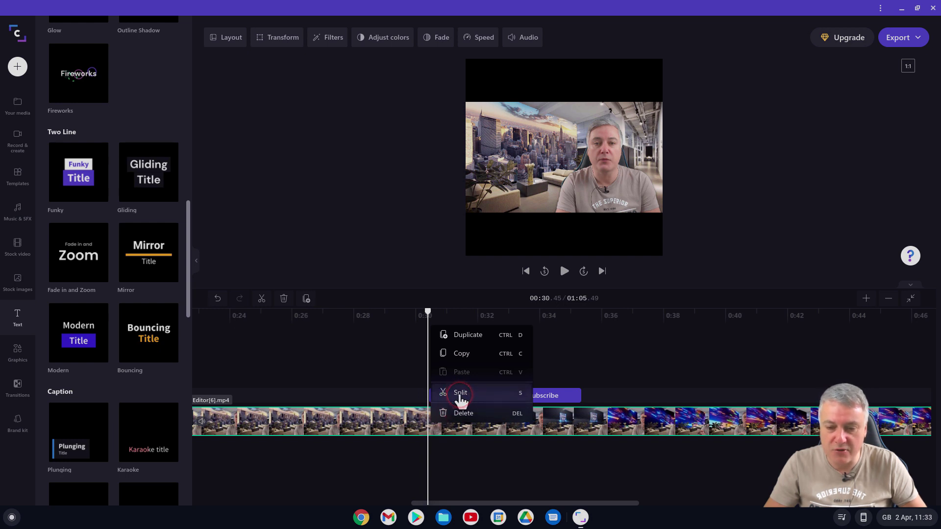
left_click(461, 395)
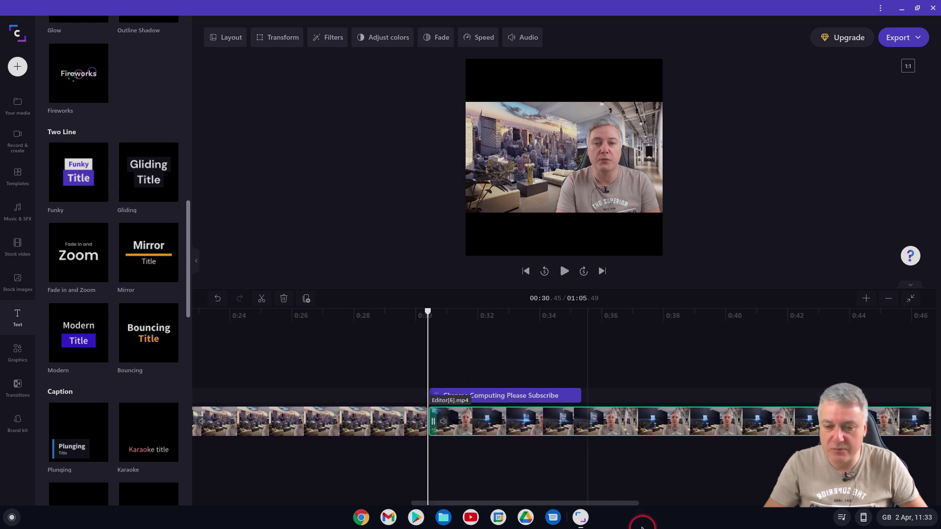
Preview the title at about 31.27 seconds and split the Editor[6].mp4 clip again at about 35.46 seconds, where the title ends
left_click_drag(430, 312, 453, 311)
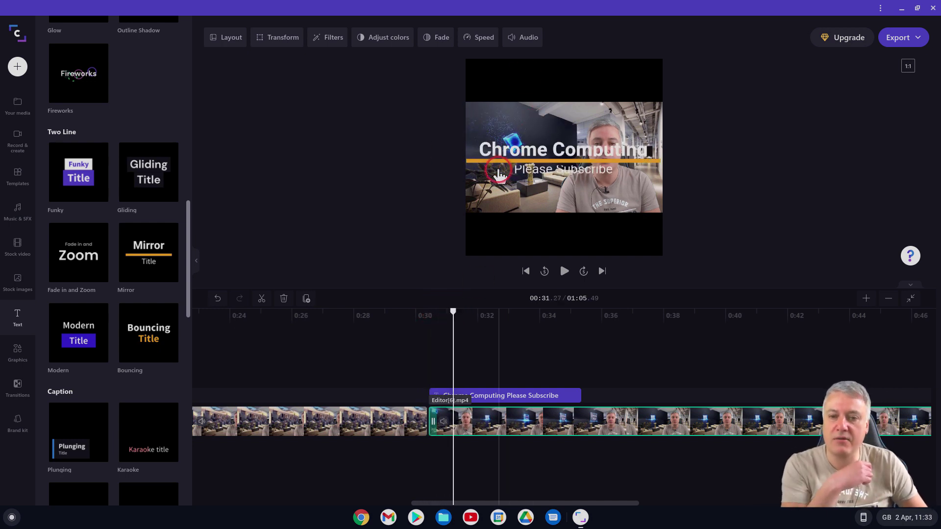
left_click(513, 156)
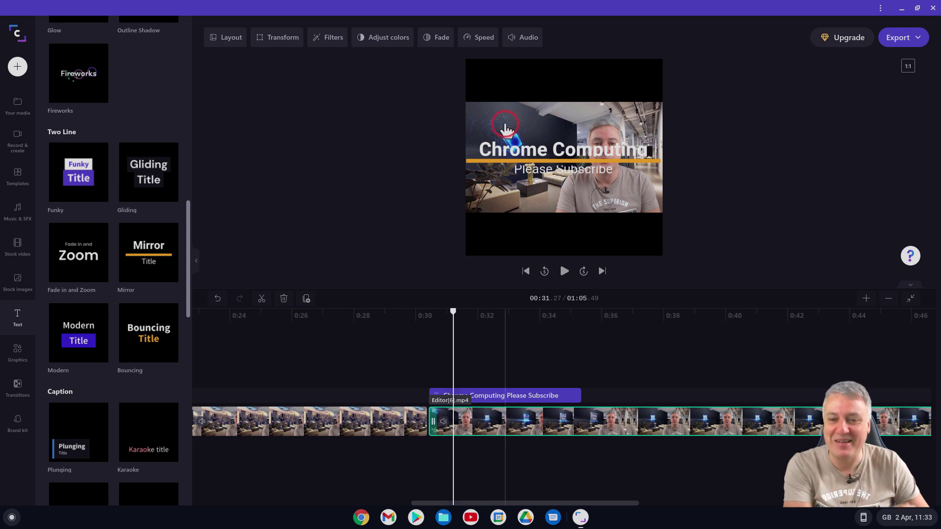
left_click(529, 152)
left_click(453, 311)
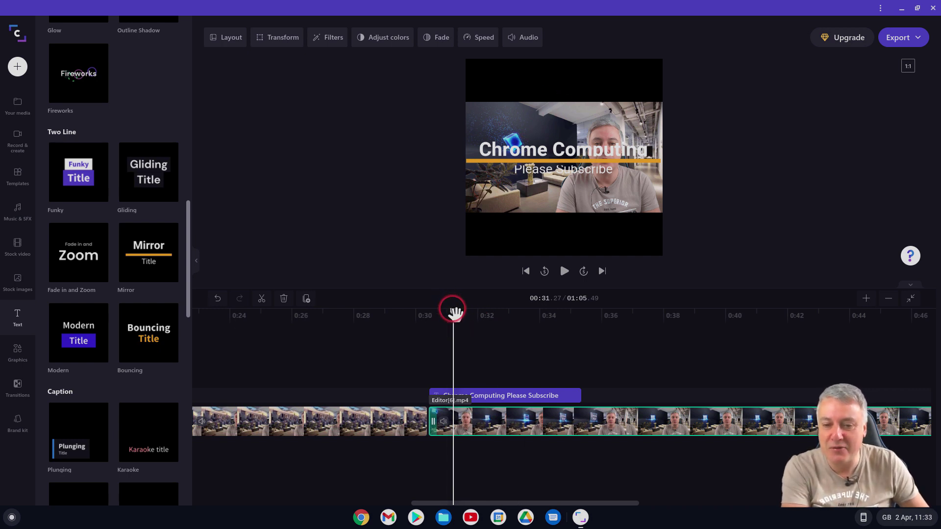
left_click_drag(455, 312, 586, 304)
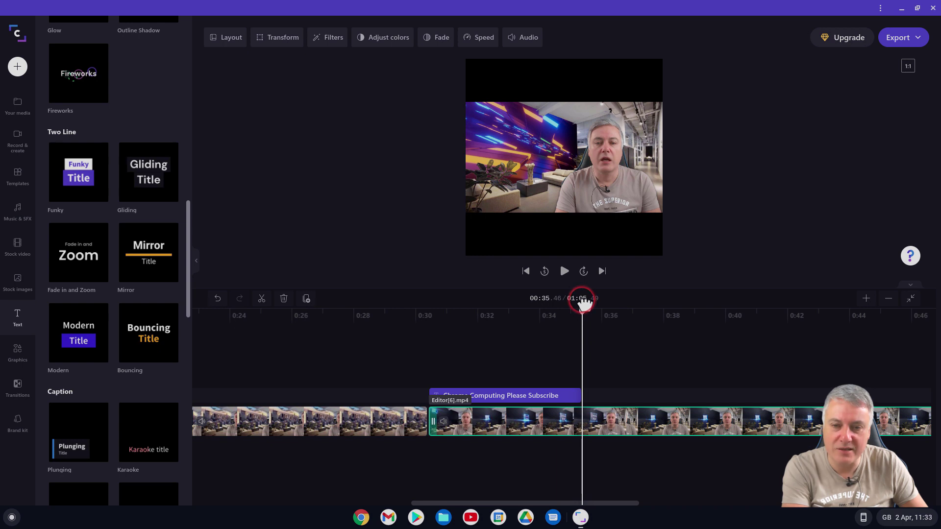
left_click(596, 438)
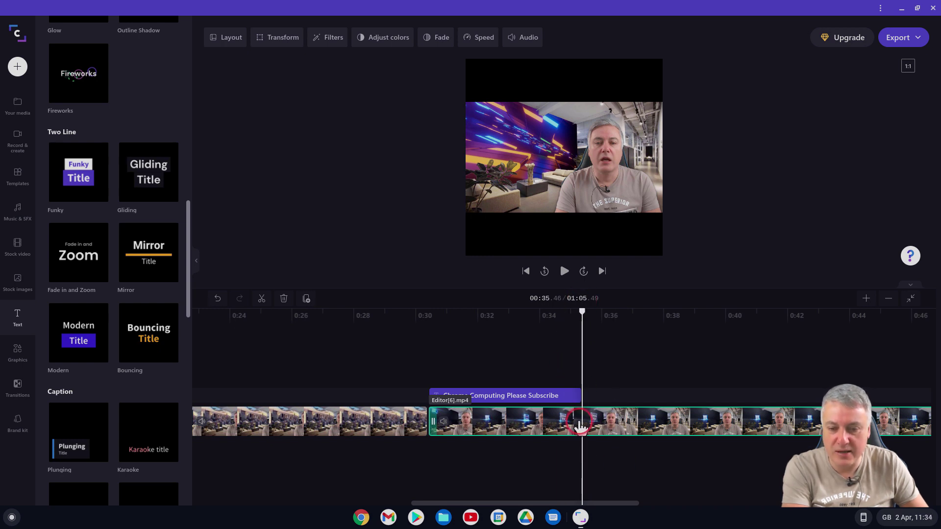
right_click(584, 424)
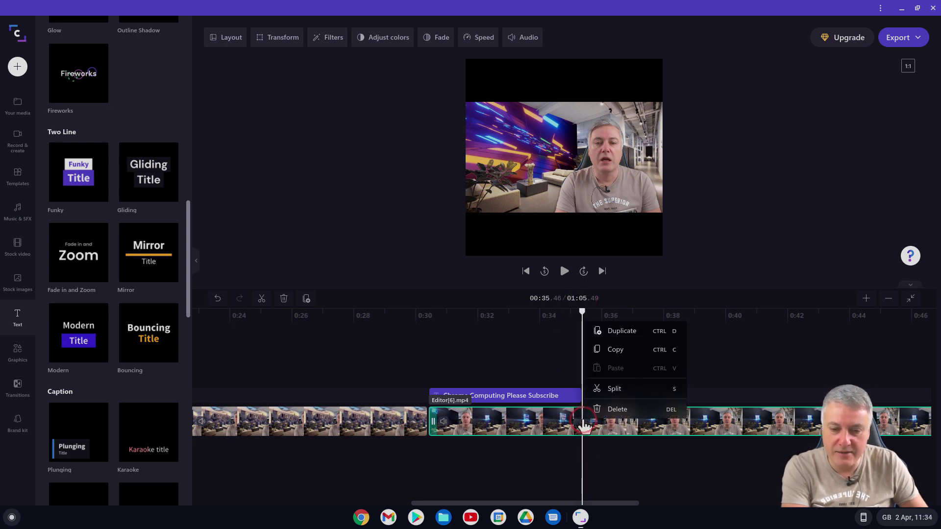
left_click(619, 389)
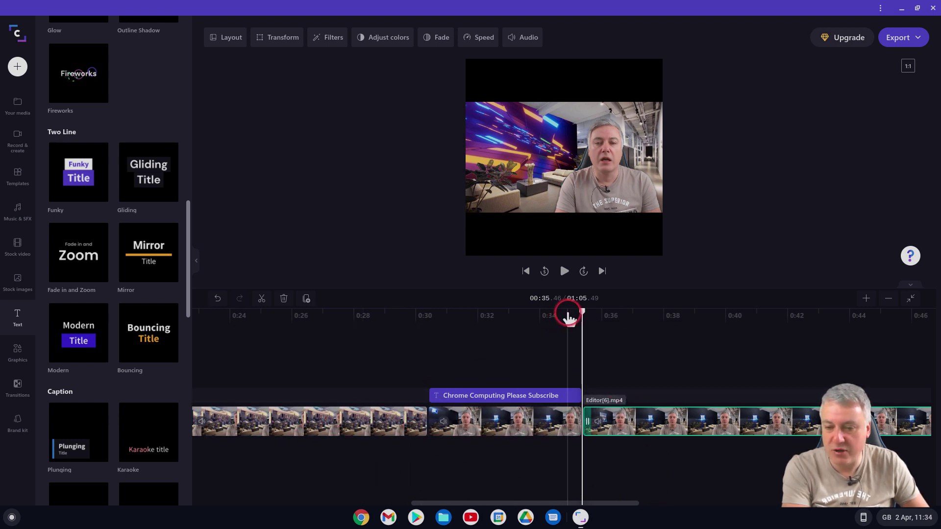
Delete the middle piece of the split video, directly beneath the "Chrome Computing Please Subscribe" title
left_click(497, 431)
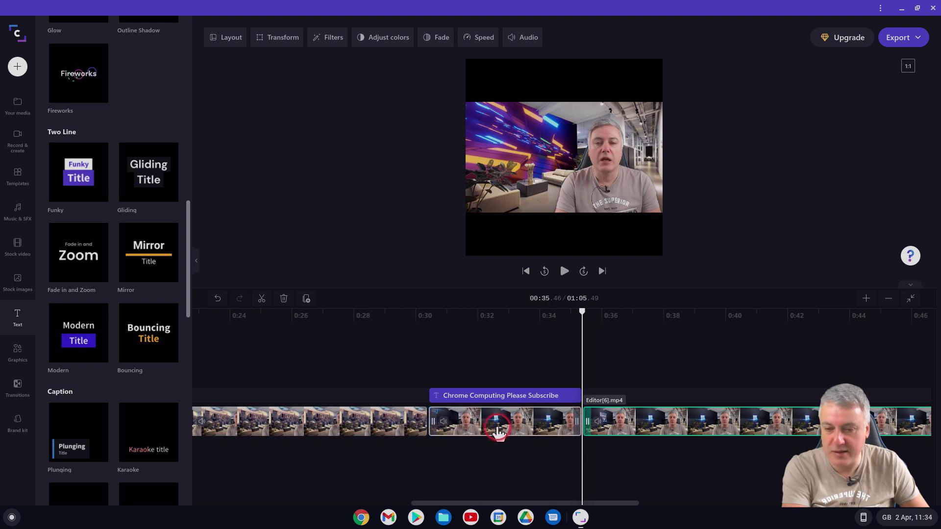
left_click(742, 431)
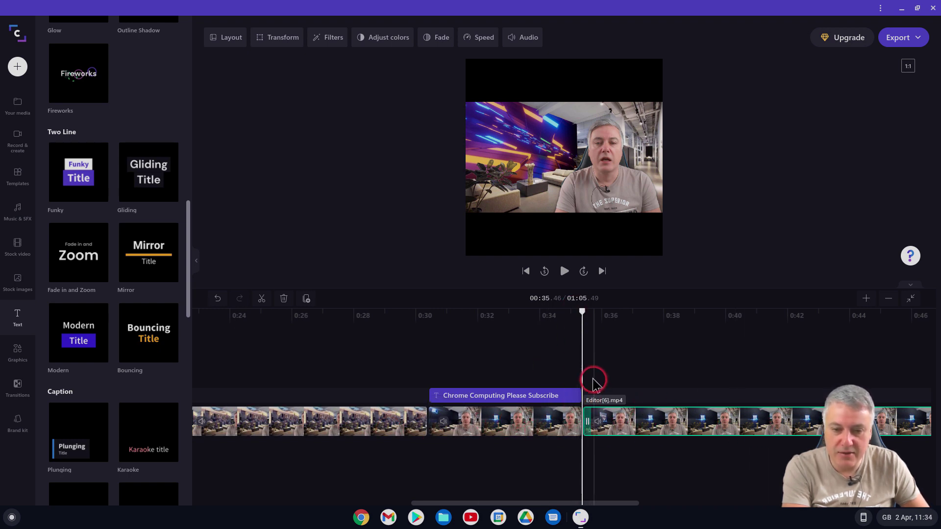
left_click(489, 430)
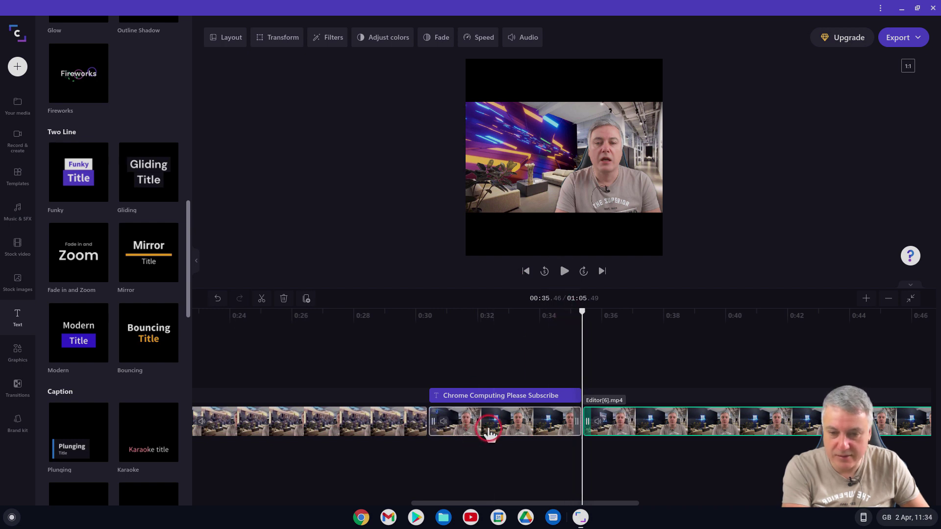
right_click(489, 431)
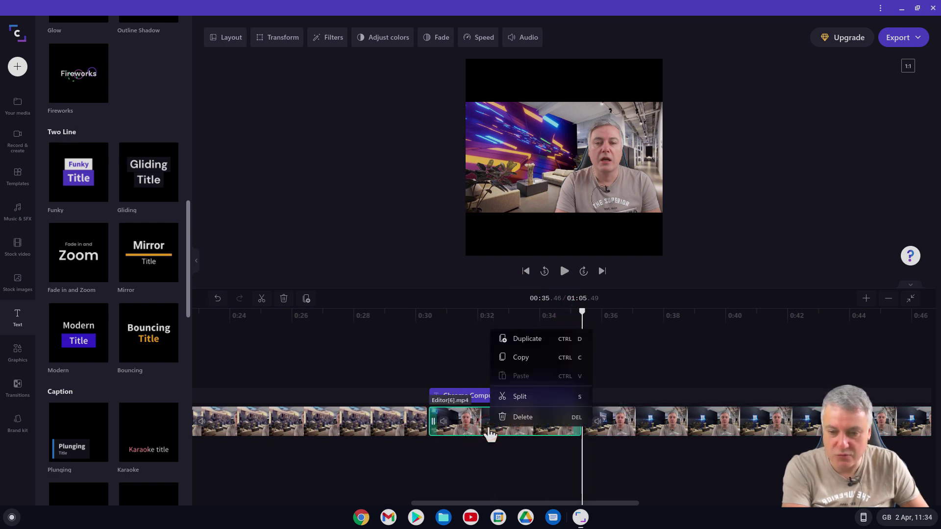
left_click(517, 417)
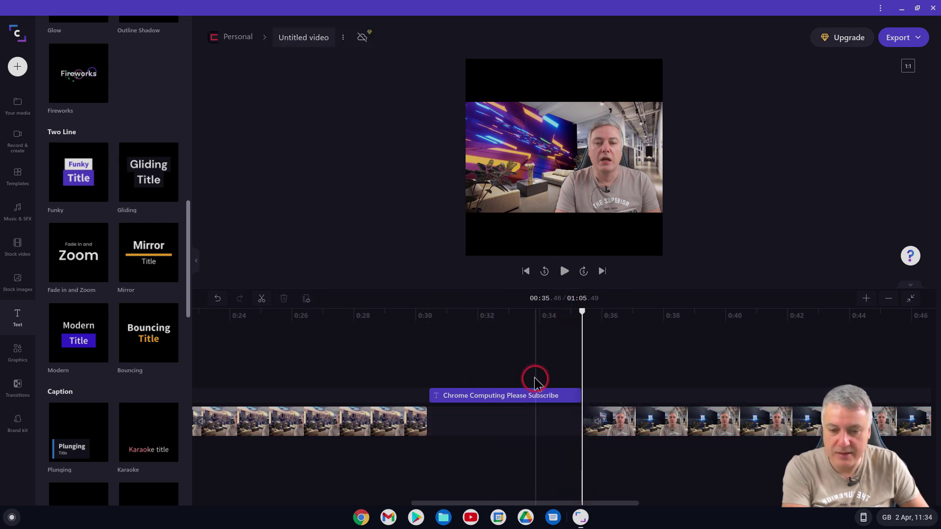
Play the timeline across the emptied gap from about 28.59 seconds and pause at about 37.26 seconds
left_click_drag(583, 314, 371, 314)
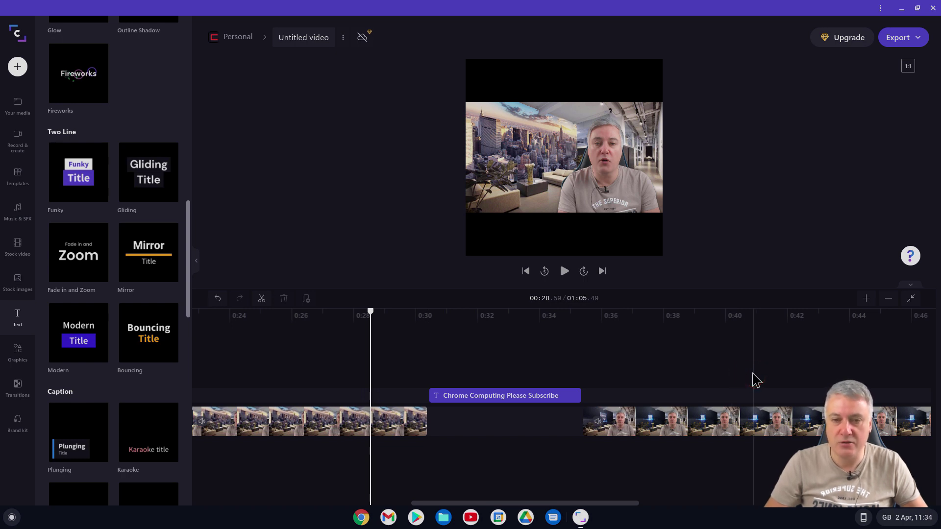
key("space")
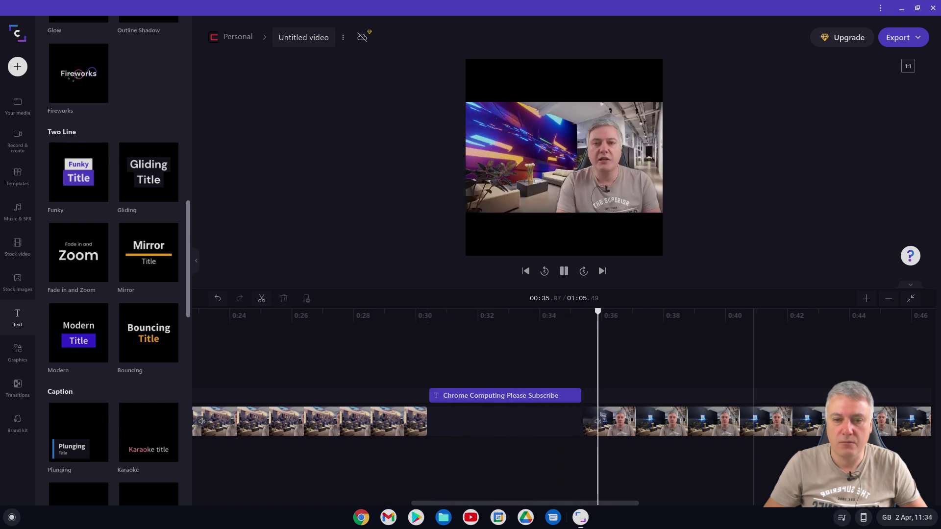
key("space")
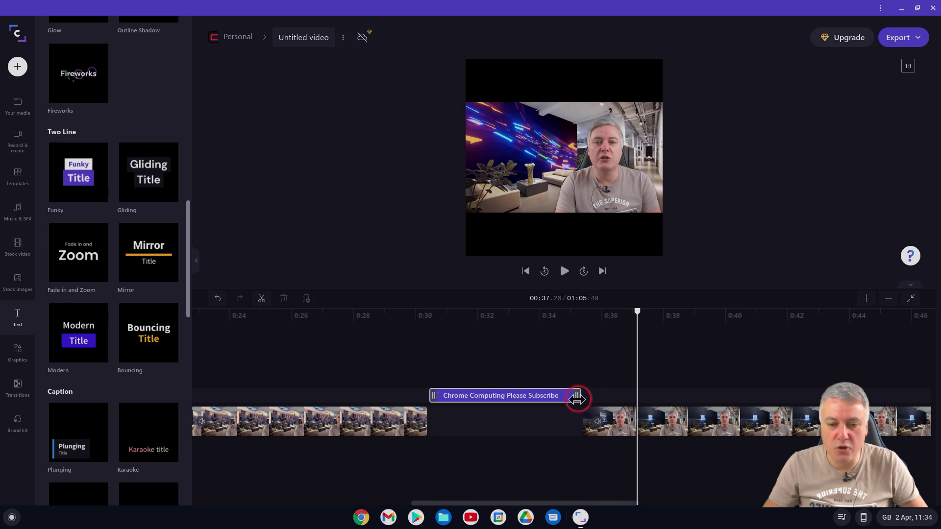
Shorten the title to end at about 33.52 seconds and move the following video clip back to where the title ends
left_click_drag(577, 398, 557, 397)
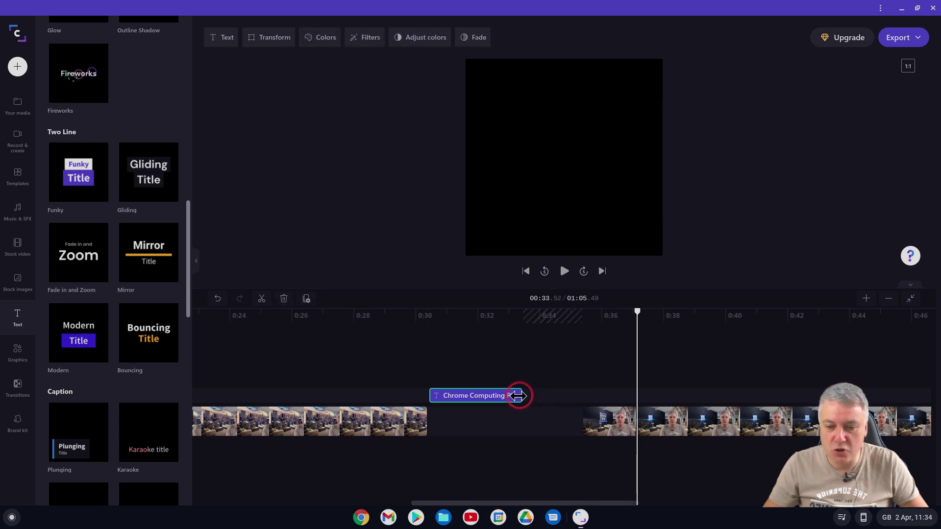
left_click_drag(619, 429, 557, 425)
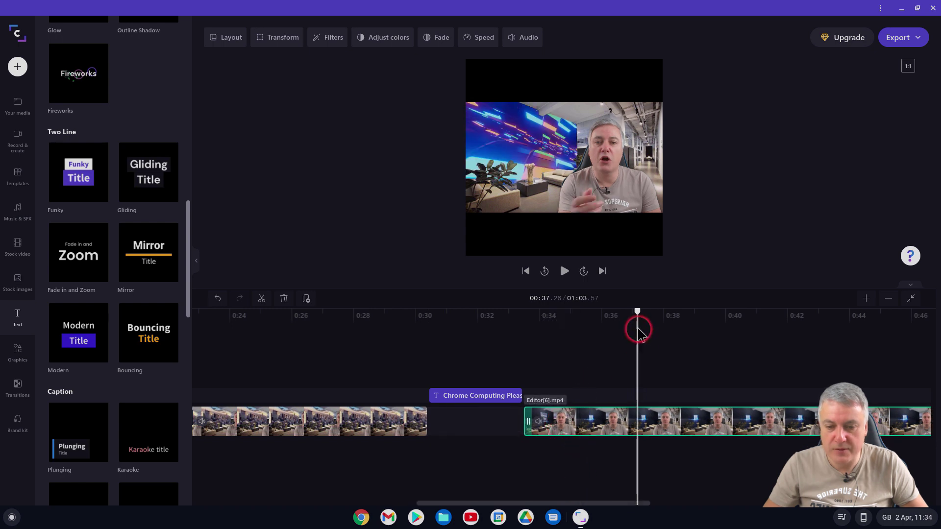
Play the shortened title section from about 29.98 seconds and pause at about 35.74 seconds
left_click_drag(639, 331, 415, 314)
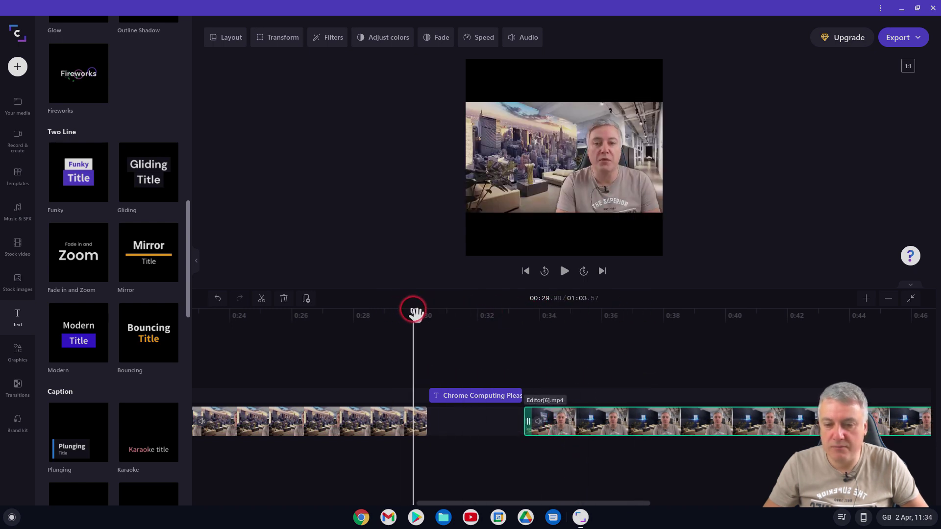
key("space")
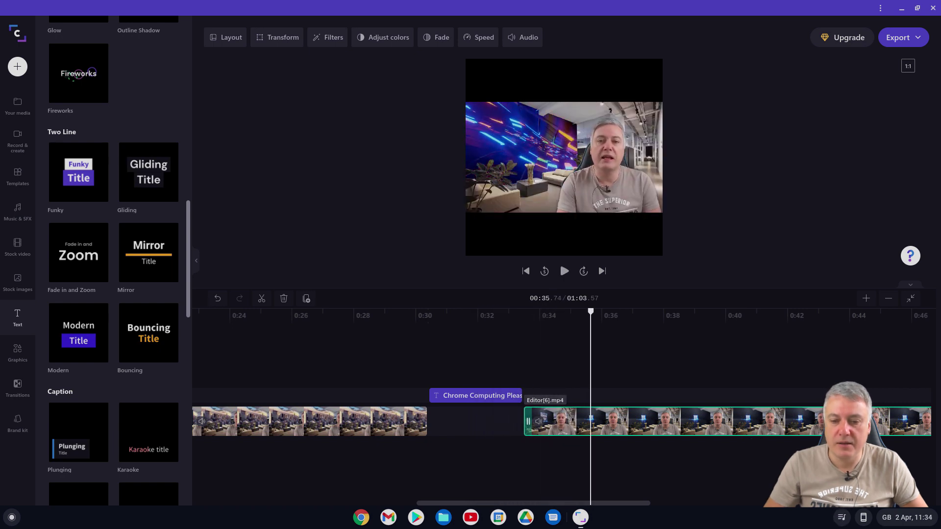
Position the playhead at about 35.40 seconds and add the Bouncing two-line title just after it on a track above
left_click(728, 309)
left_click_drag(732, 313, 719, 311)
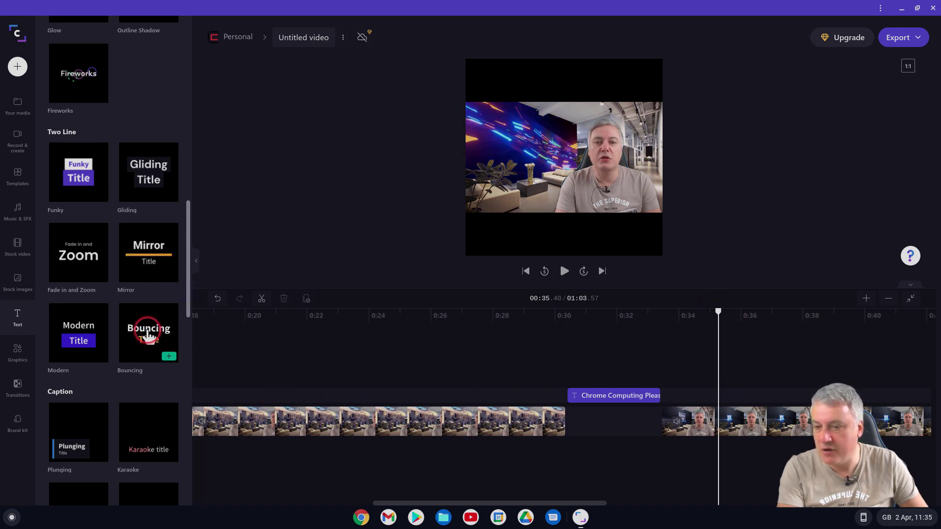
left_click_drag(145, 334, 826, 368)
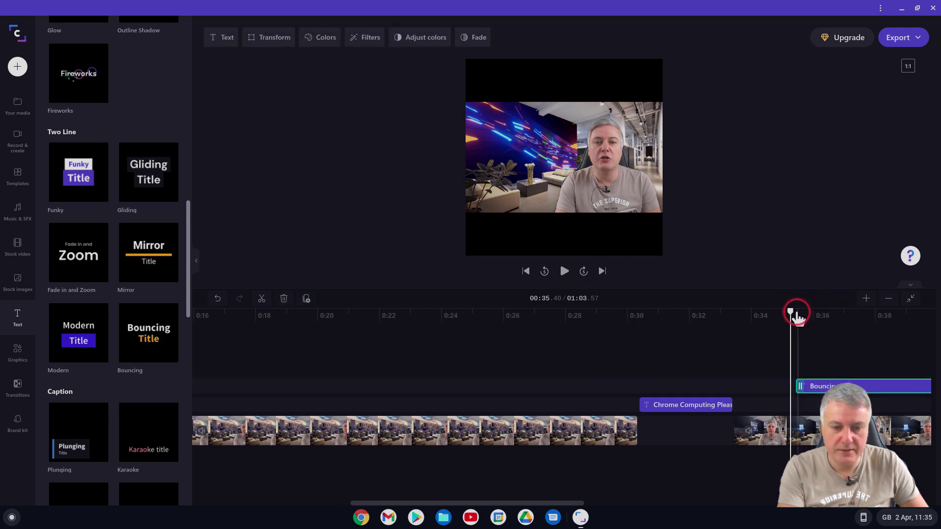
Scrub through the Bouncing title to preview its animation over the video, ending at about 36.7 seconds
left_click_drag(793, 312, 890, 312)
left_click_drag(492, 505, 575, 506)
left_click(425, 407)
left_click(644, 304)
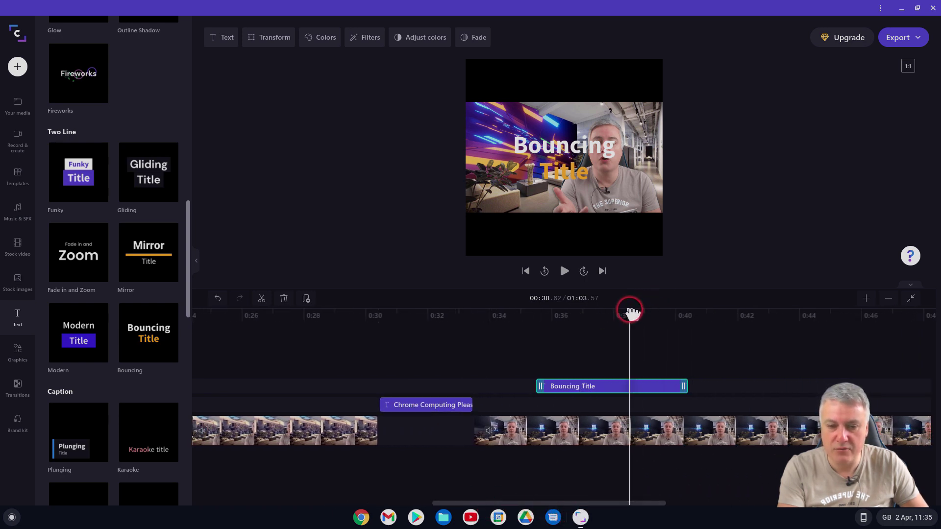
left_click_drag(631, 312, 573, 309)
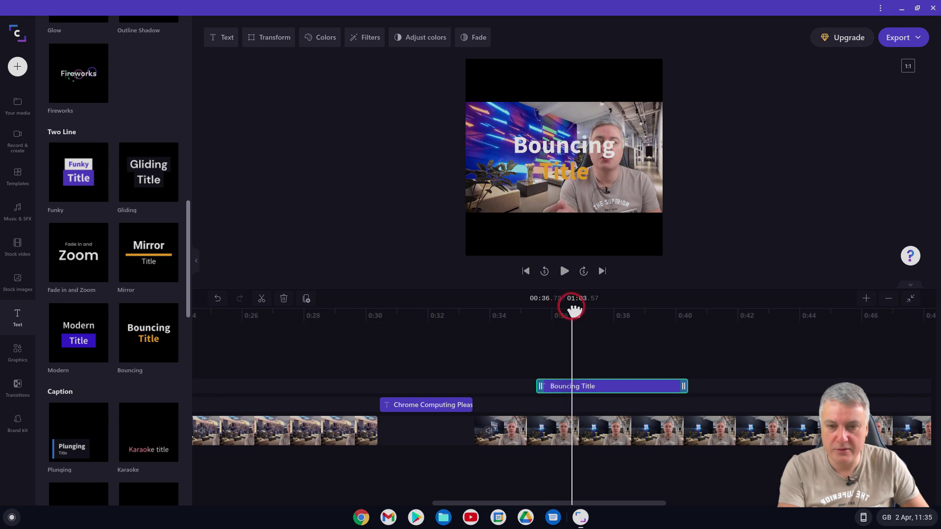
Change the Bouncing title's text to "Thanks" on the first line and "for subscribring" on the second line
left_click(601, 389)
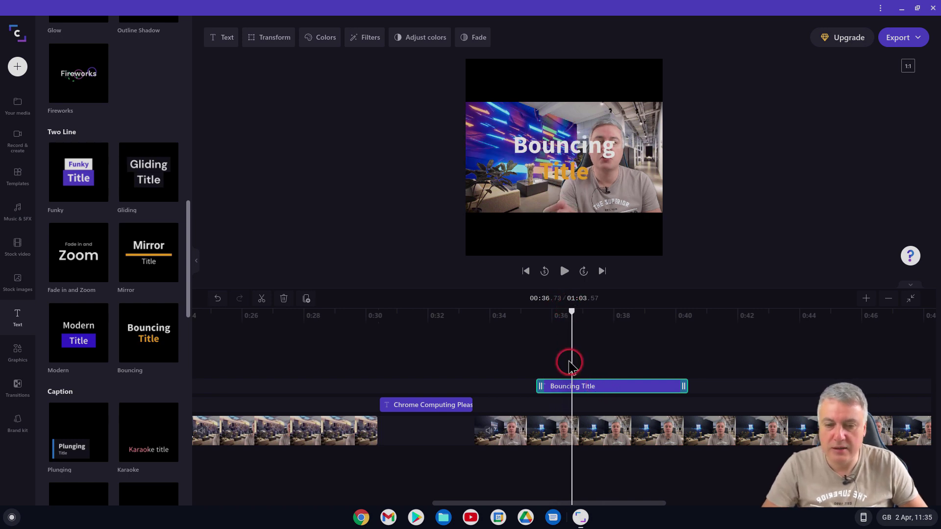
left_click(228, 33)
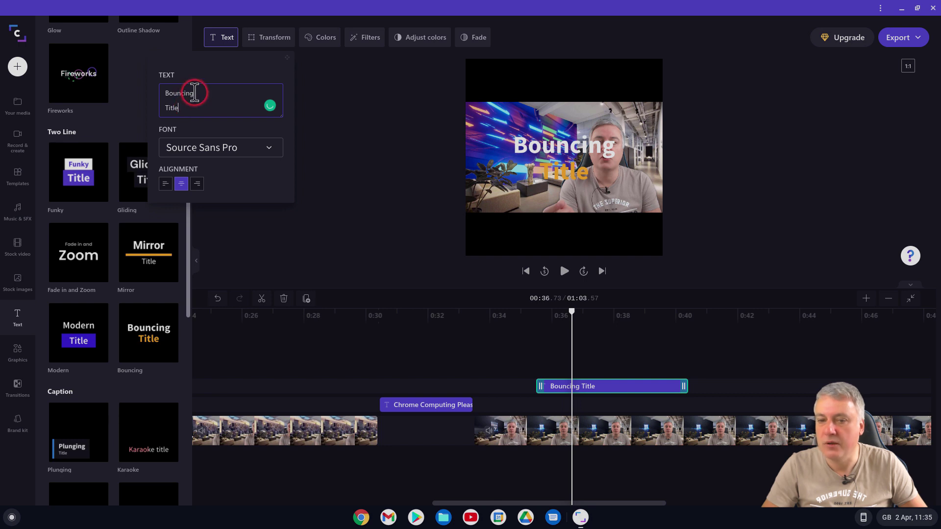
left_click_drag(194, 93, 116, 94)
type("Thanks ")
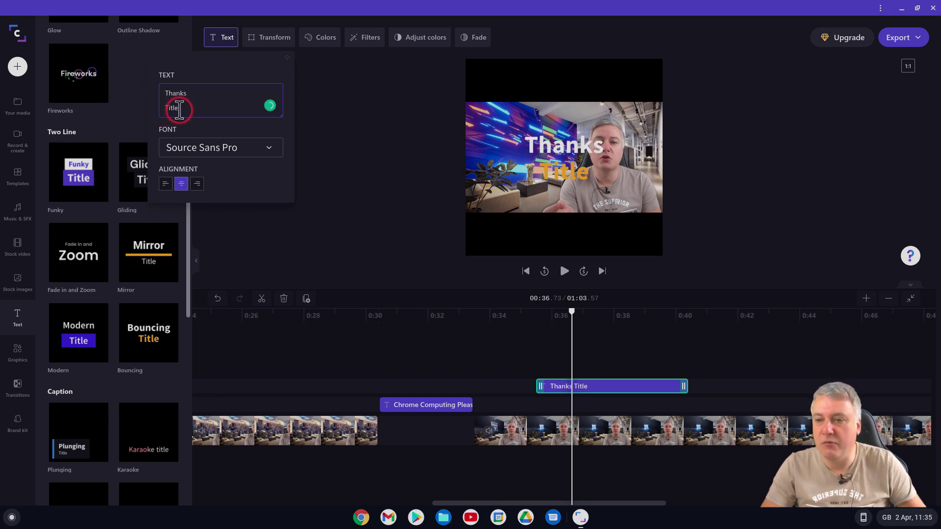
type("for subs")
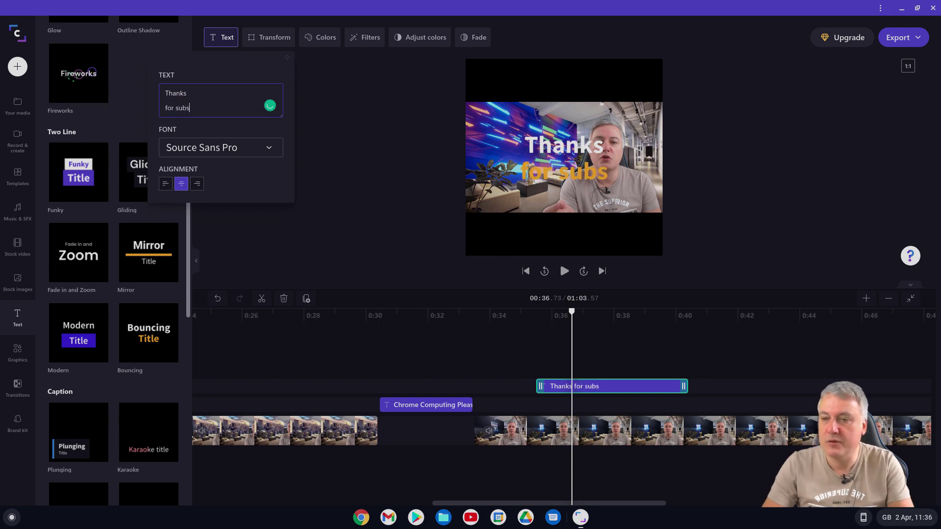
type("cribring")
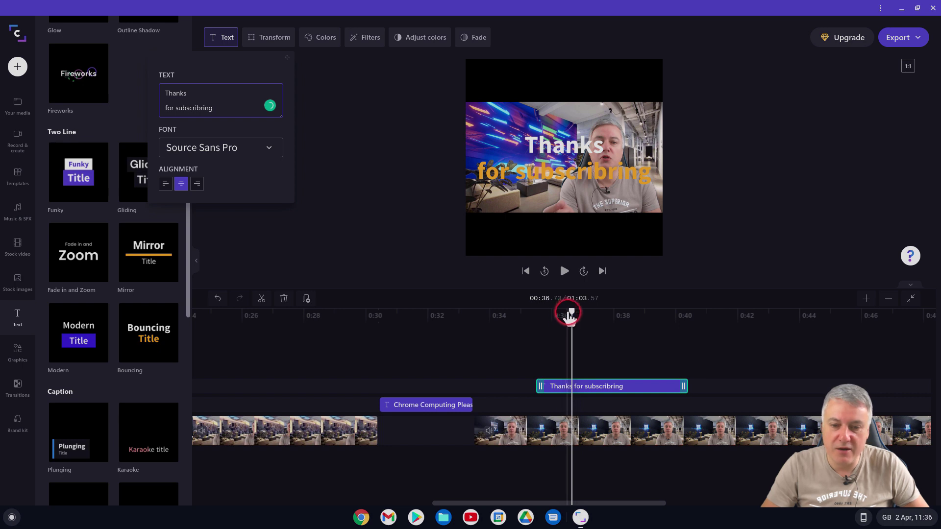
Shrink the "Thanks for subscribring" title to about half its width and place it in the upper-left corner of the video picture
left_click(544, 156)
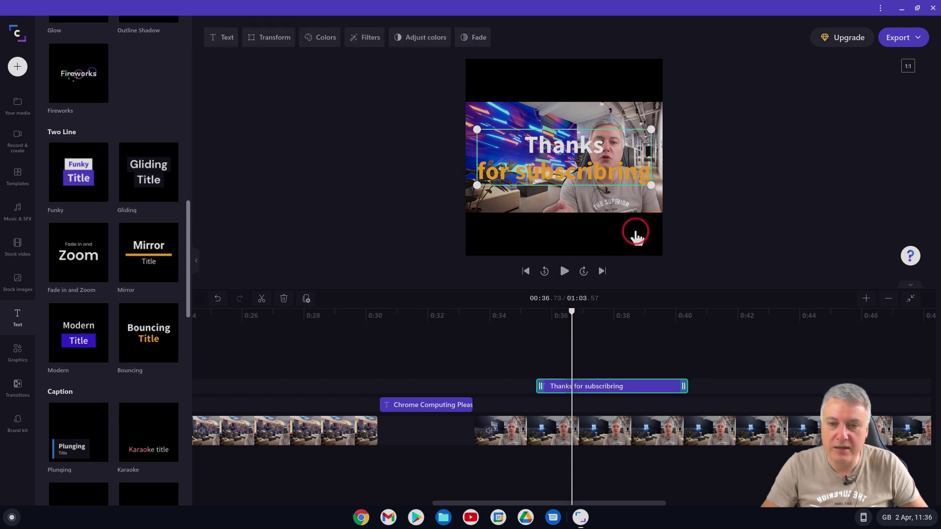
left_click_drag(648, 185, 624, 172)
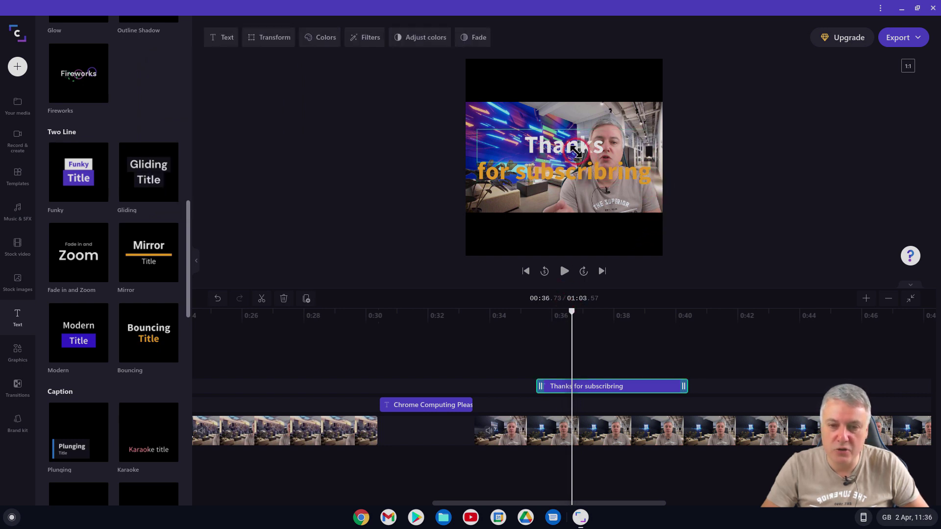
left_click_drag(576, 151, 521, 114)
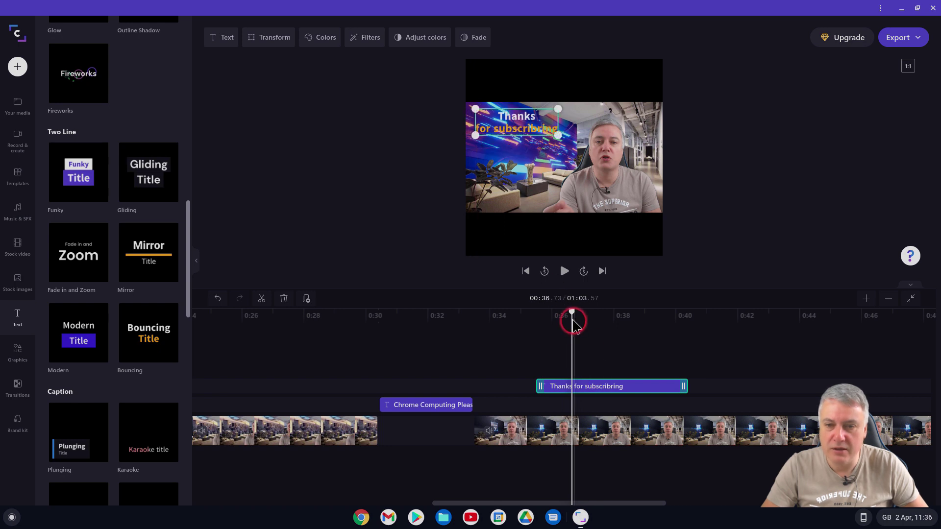
Play the titled section from about 29.70 seconds and pause at about 39.80 seconds
left_click_drag(572, 313, 357, 300)
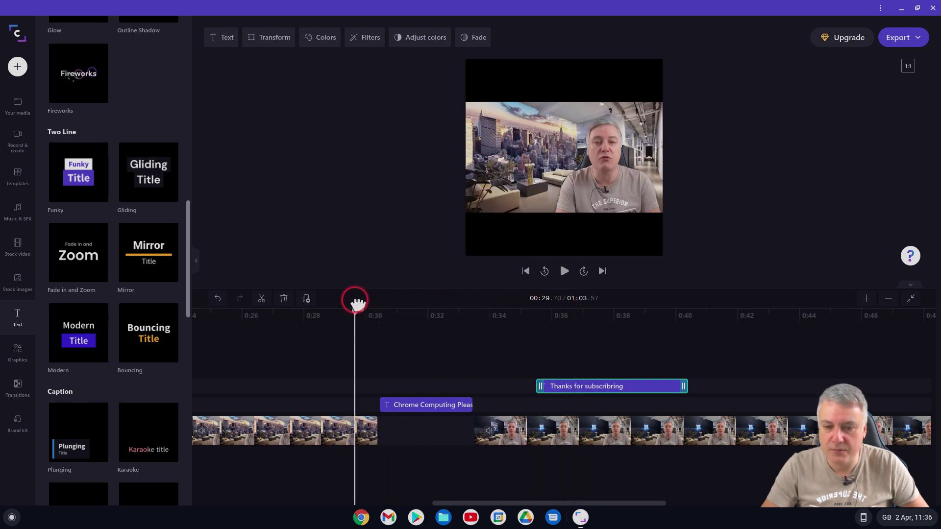
key("space")
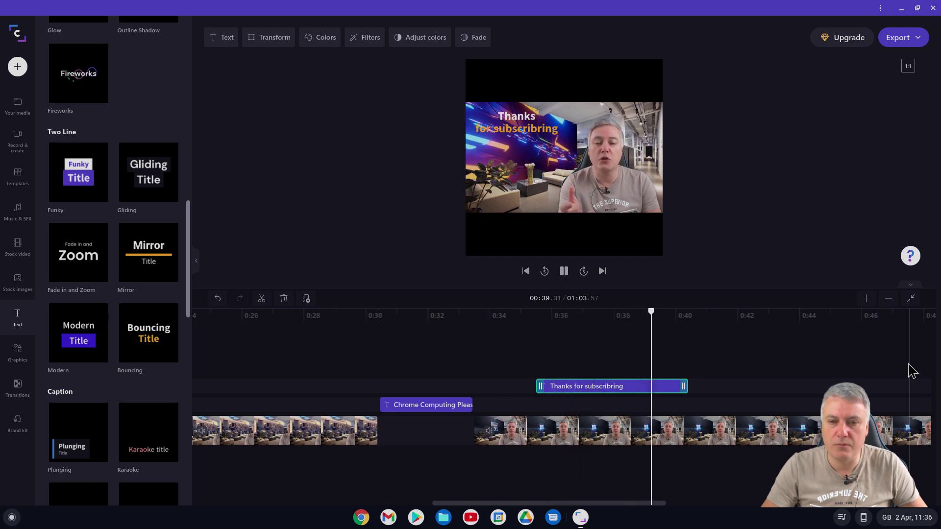
key("space")
left_click(855, 361)
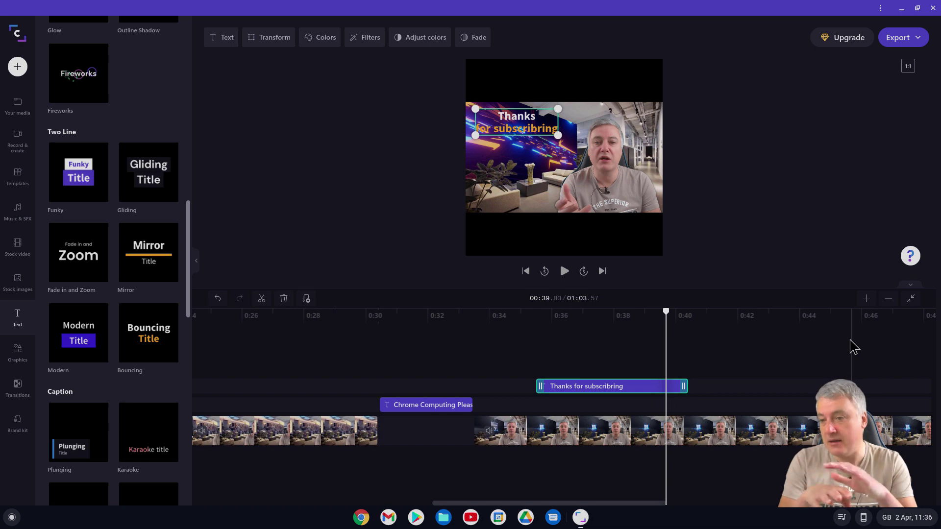
Browse the remaining text templates down to the Special and Intro / Outro groups and preview their animations
left_click(169, 377)
mouse_move(87, 159)
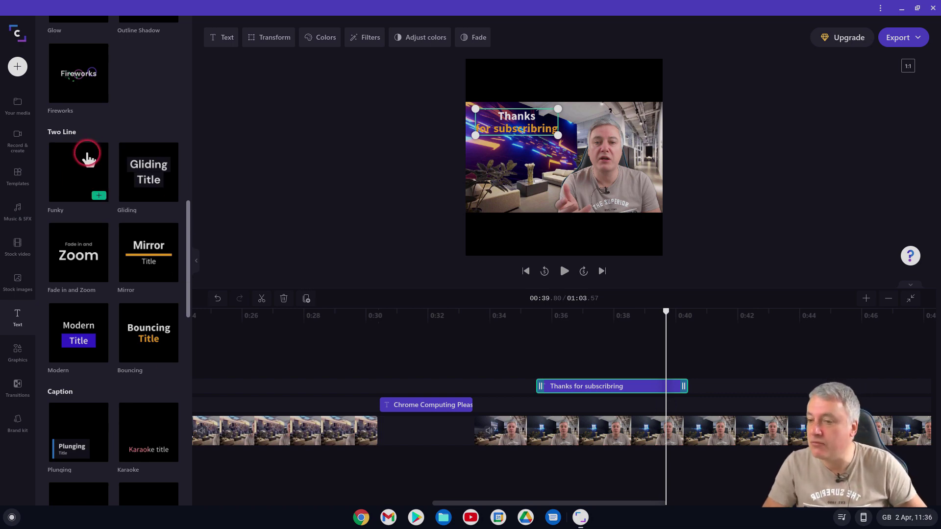
scroll(103, 253, "down", 10)
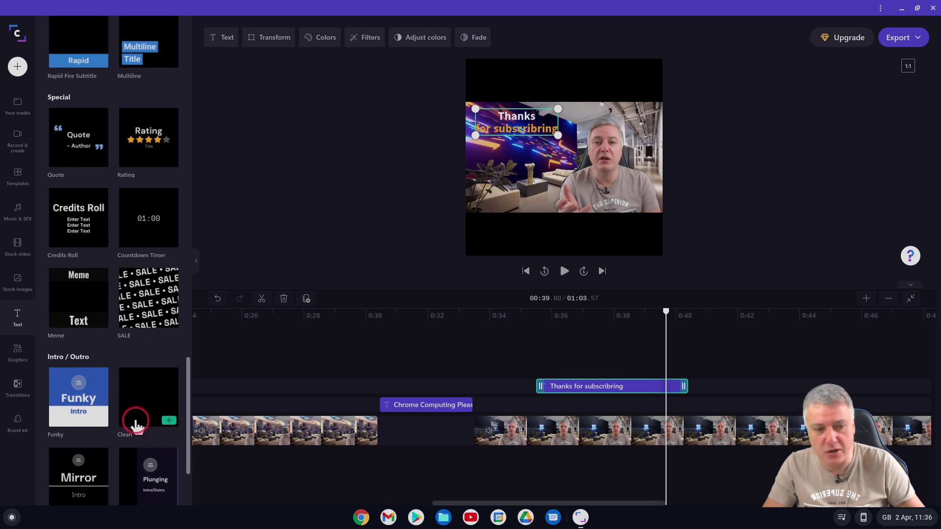
mouse_move(140, 309)
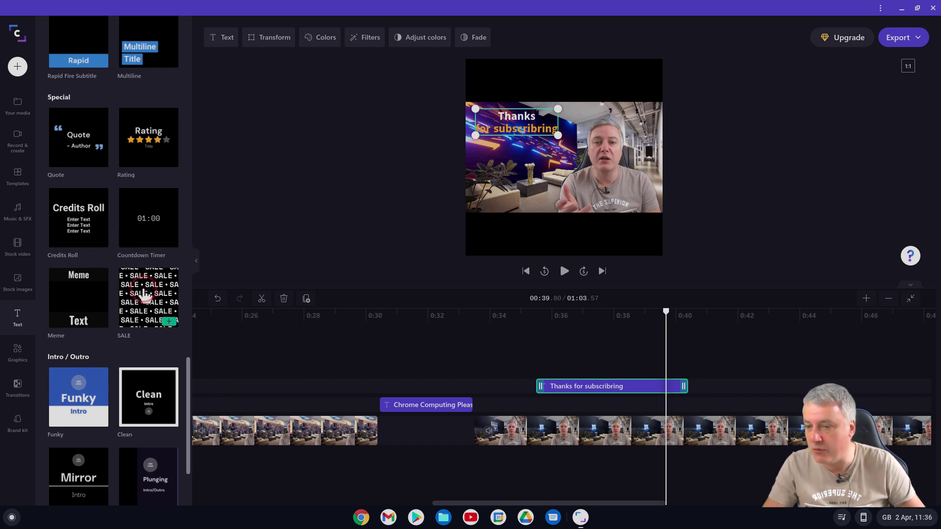
mouse_move(82, 460)
mouse_move(76, 409)
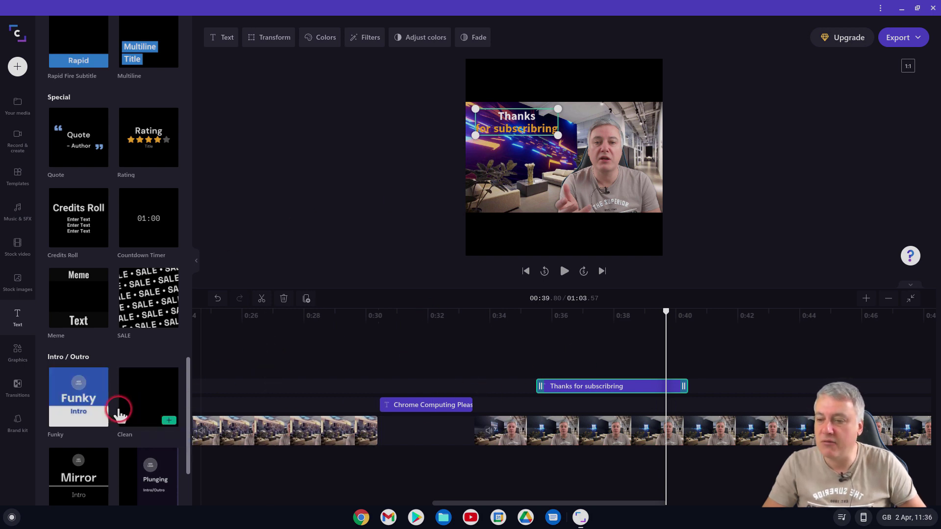
mouse_move(90, 375)
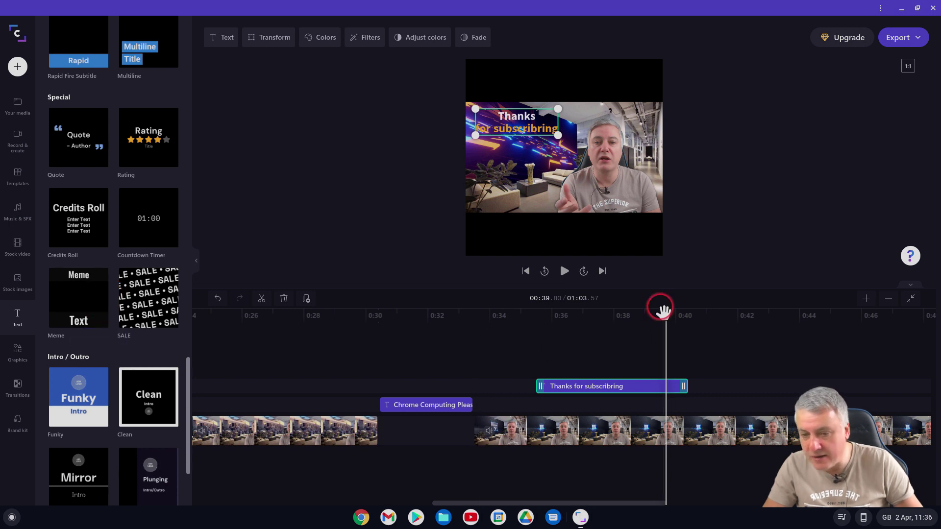
Open the music library and play the Chrome Computing title section from about 30.47 seconds, pausing at about 33.10 seconds
left_click_drag(667, 313, 381, 328)
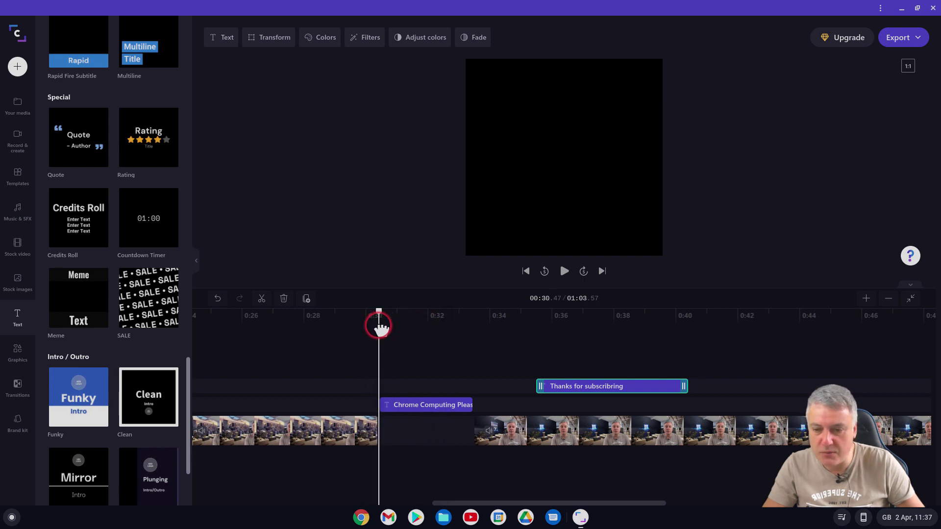
left_click(13, 211)
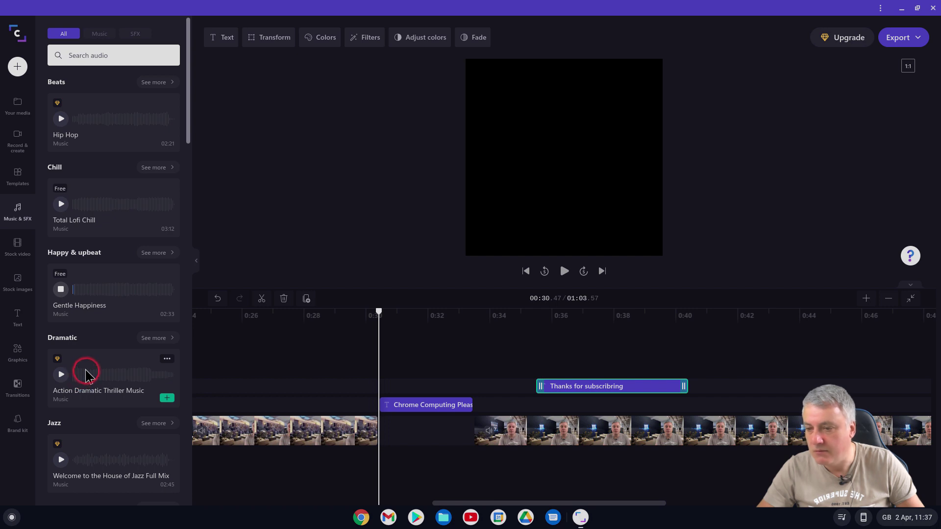
key("space")
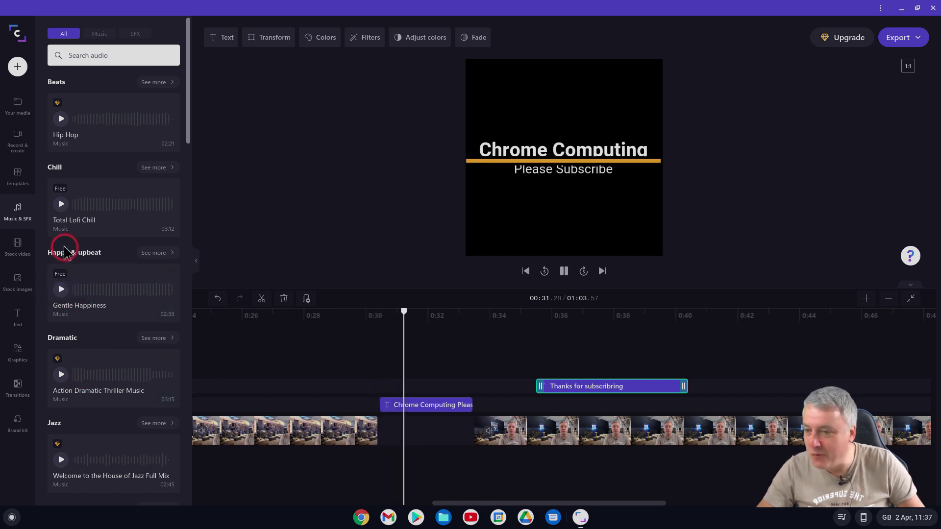
key("space")
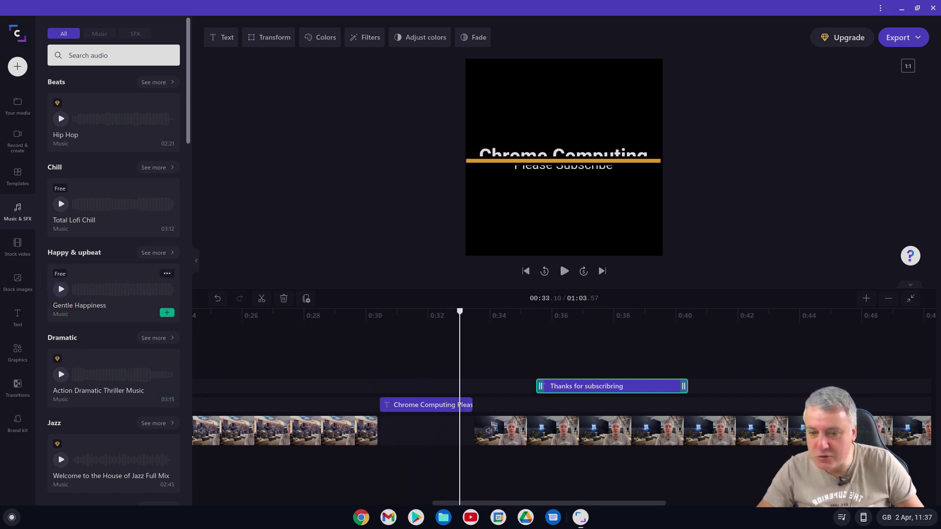
Add the Gentle Happiness music on a track above the titles, move it past the video's end, and place the playhead just before it
left_click_drag(80, 278, 495, 362)
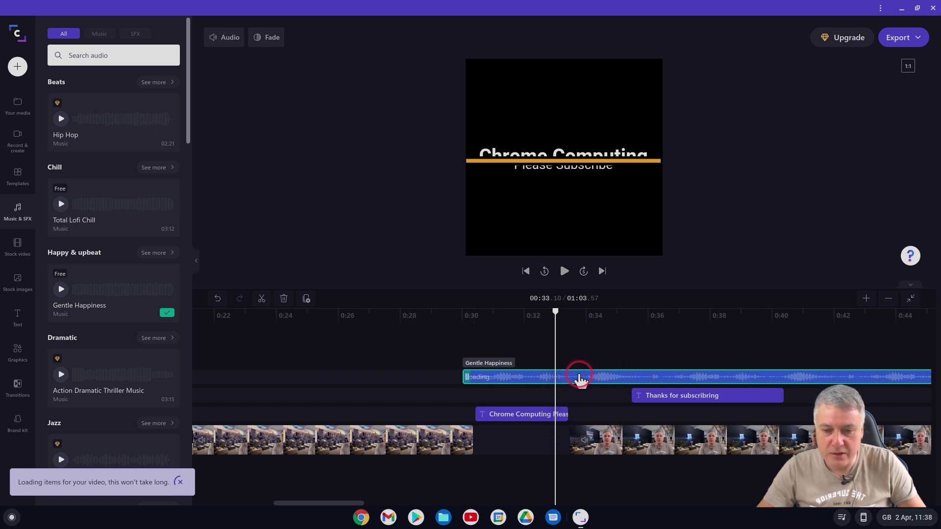
left_click_drag(579, 378, 739, 376)
left_click(618, 319)
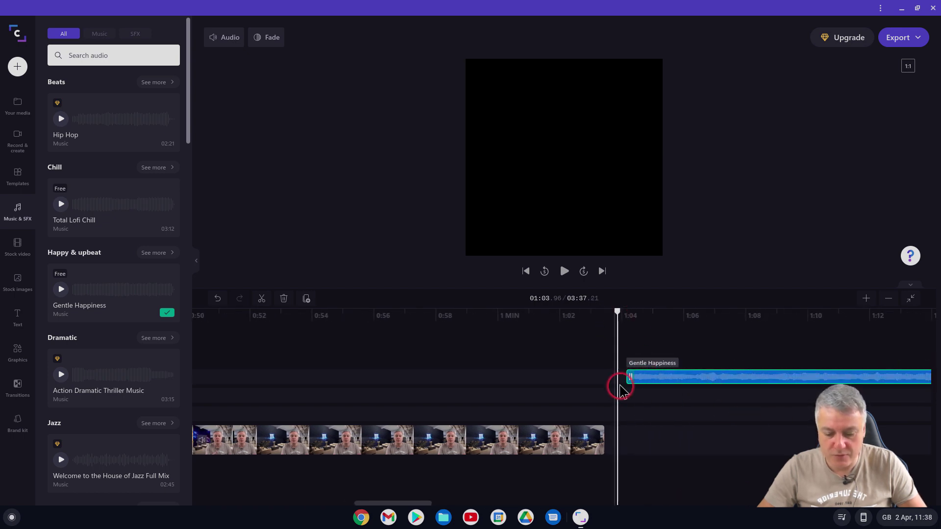
Play the music to about 1:12.06, split it there and delete the part after the split
key("space")
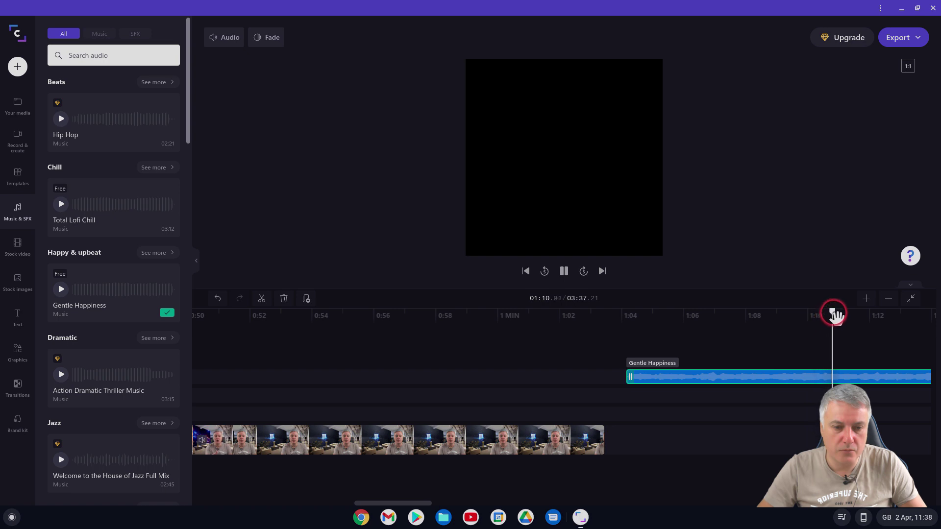
key("space")
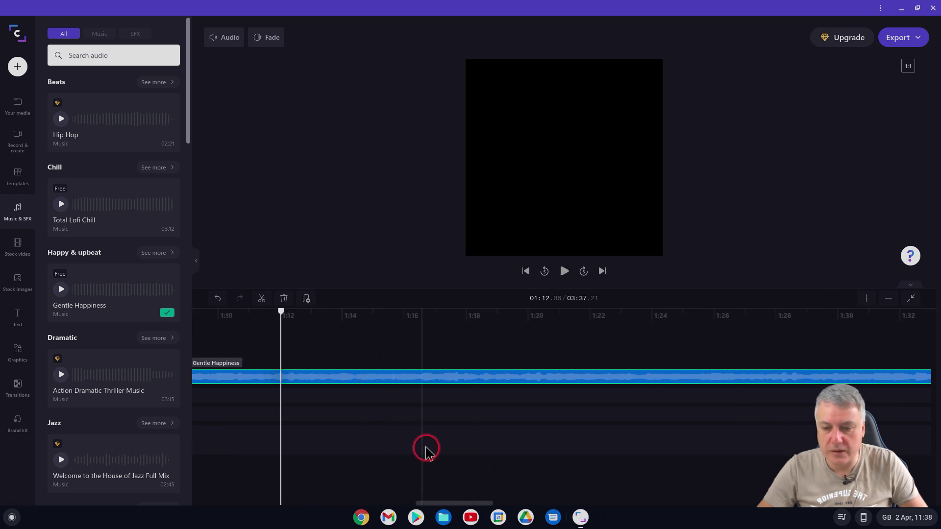
left_click_drag(458, 505, 421, 503)
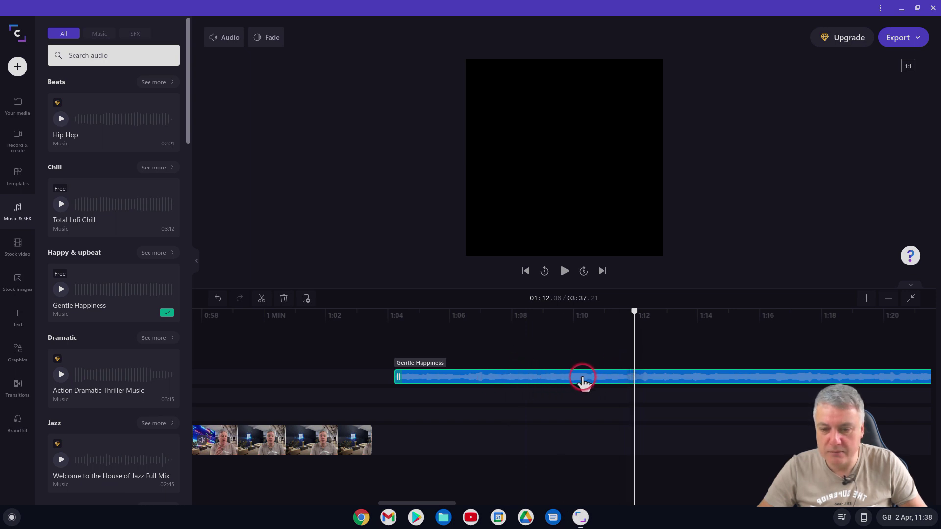
right_click(596, 382)
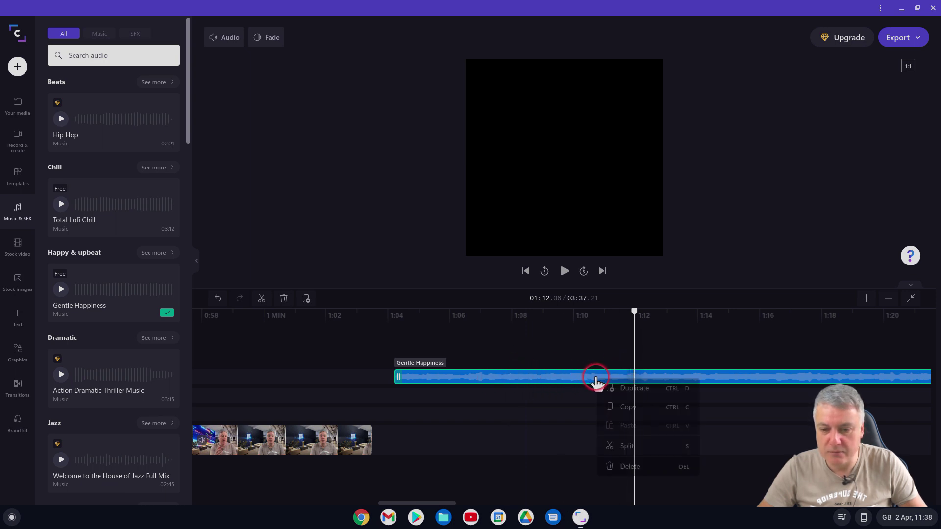
left_click(630, 447)
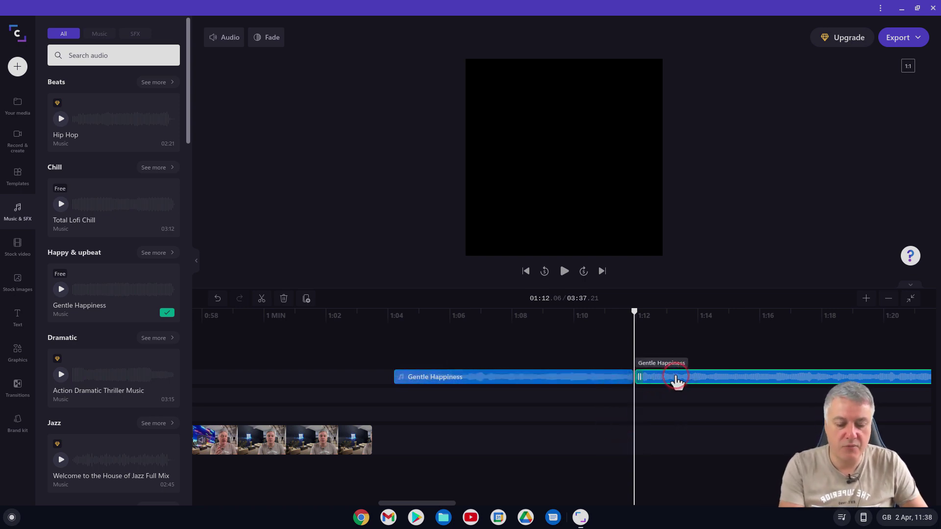
key("Delete")
Move the remaining Gentle Happiness clip to the start of the Chrome Computing title and trim it to end with that title
left_click_drag(520, 382, 540, 384)
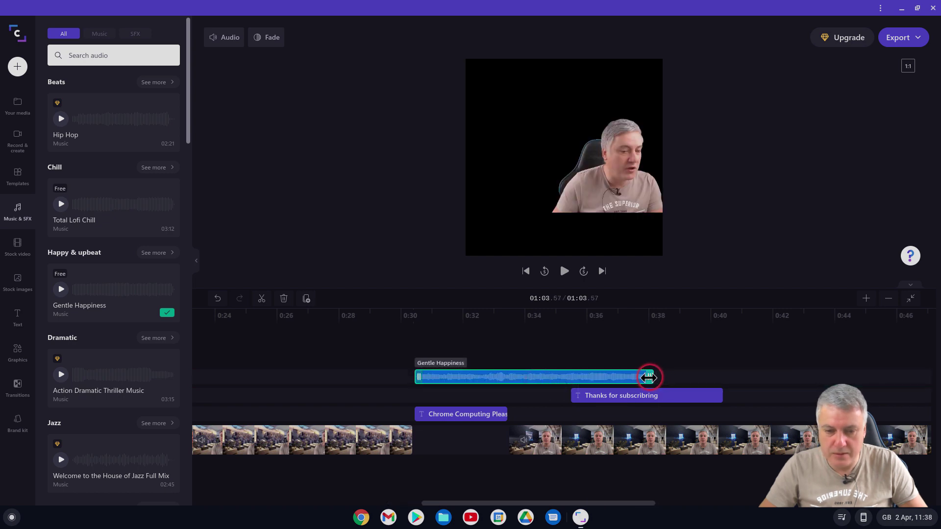
left_click_drag(651, 377, 507, 378)
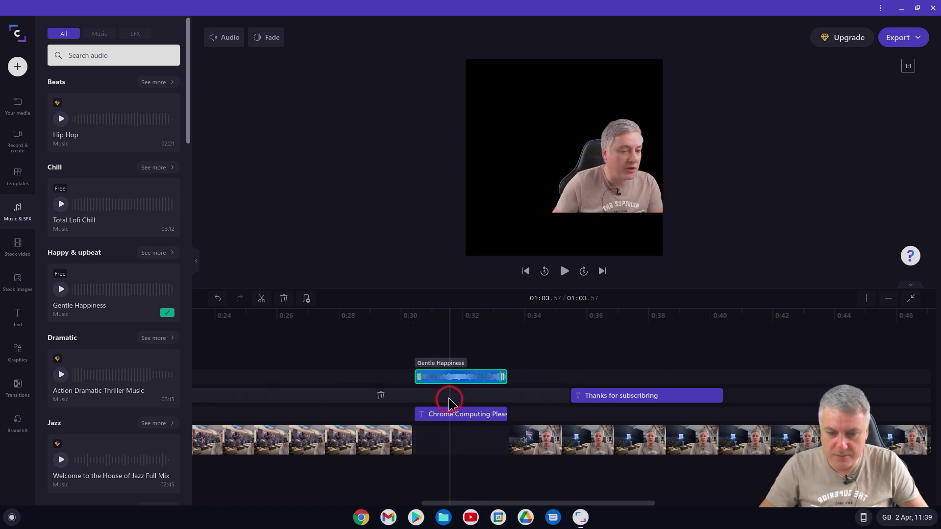
Play the title with its music from about 29.86 seconds and pause at about 34.95 seconds
left_click(393, 323)
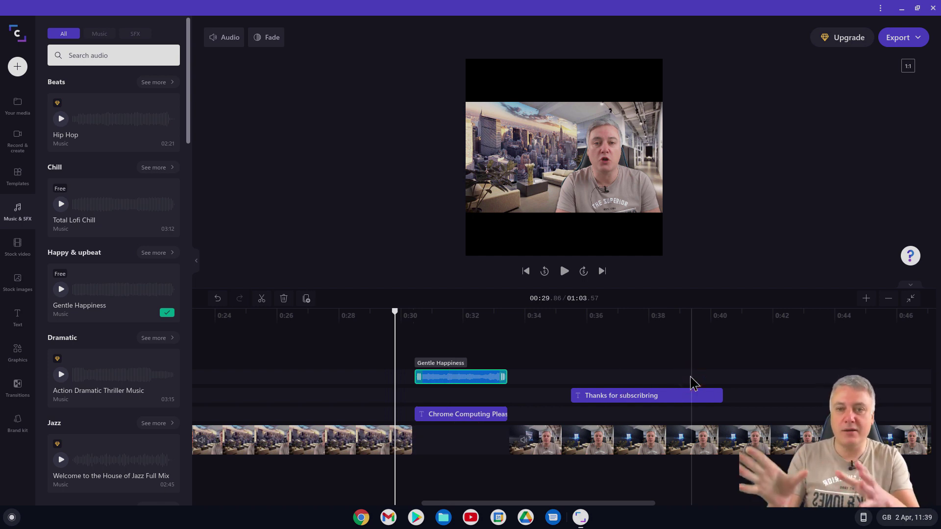
key("space")
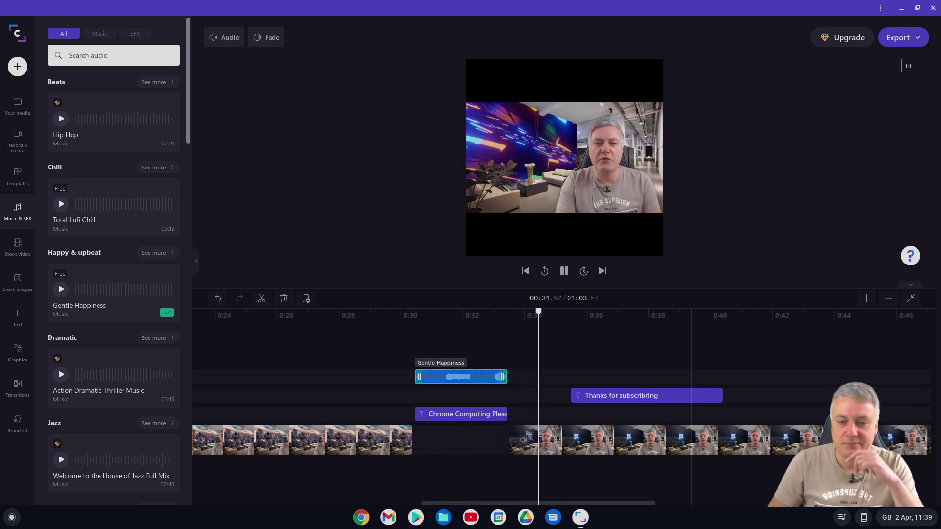
key("space")
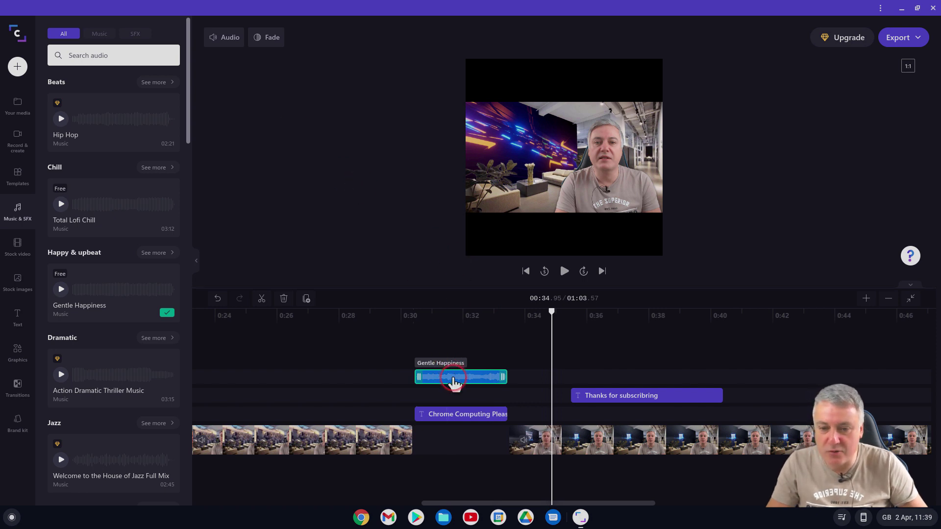
Set the Gentle Happiness clip's fade out to 2.0 s and return the playhead to about 27.81 seconds
left_click(208, 30)
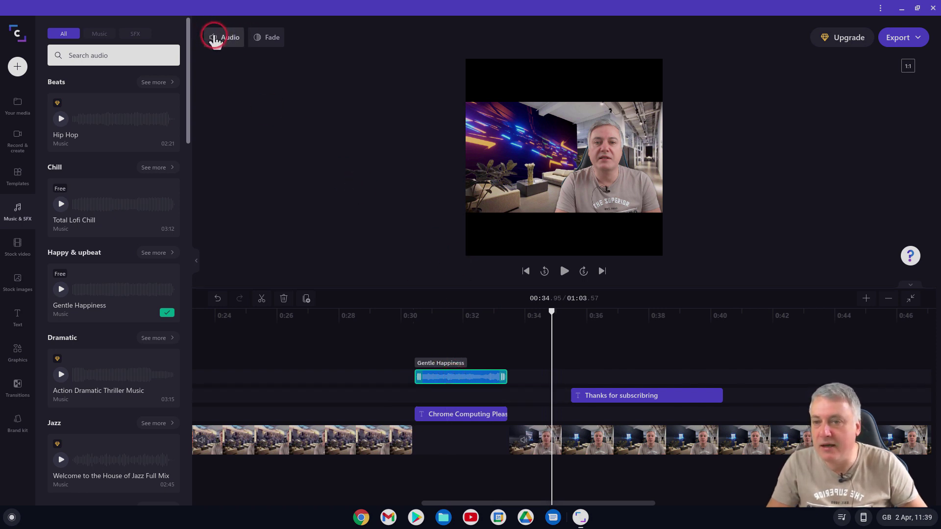
left_click(263, 42)
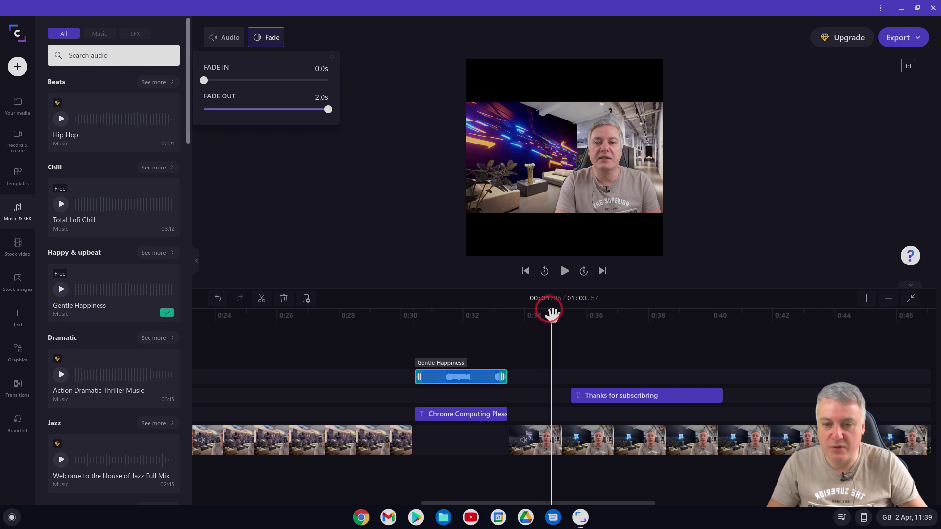
left_click_drag(551, 313, 339, 313)
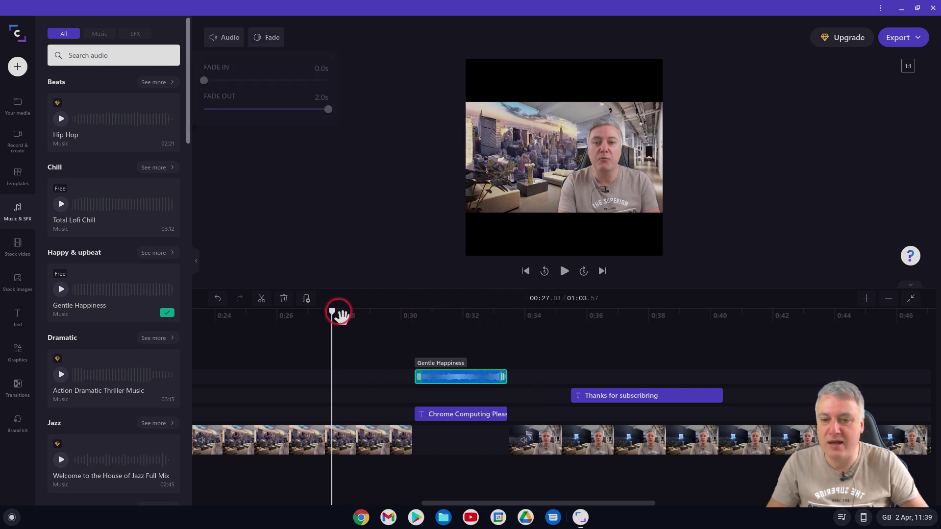
Play the title and its music from about 27.81 seconds and pause at about 34.48 seconds
left_click(689, 389)
left_click(833, 382)
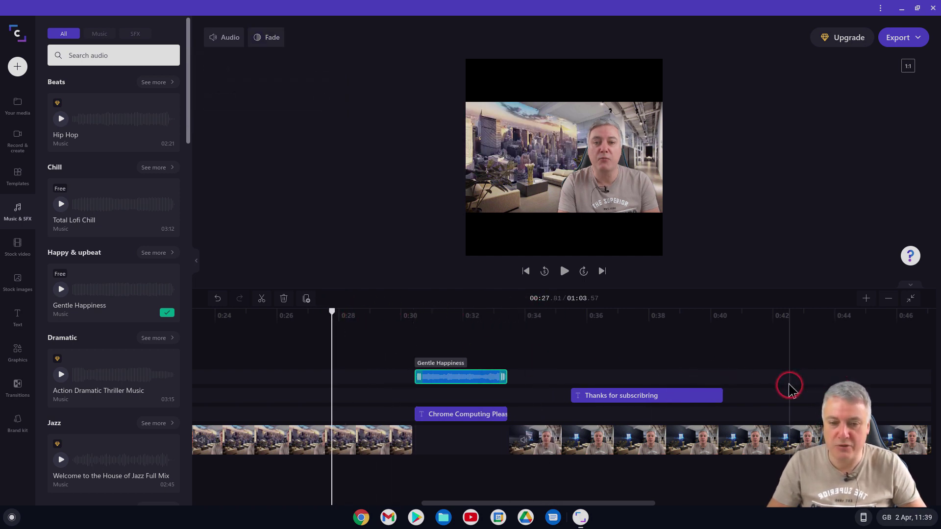
key("space")
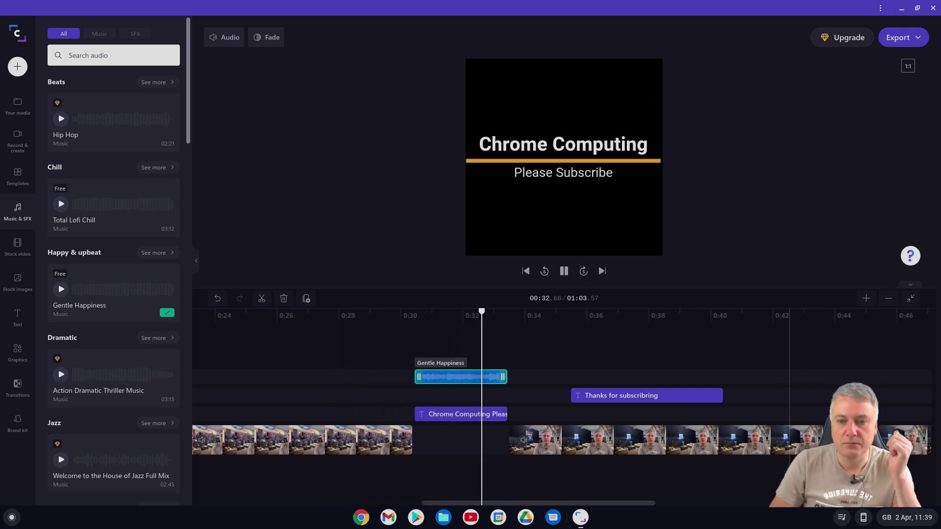
key("space")
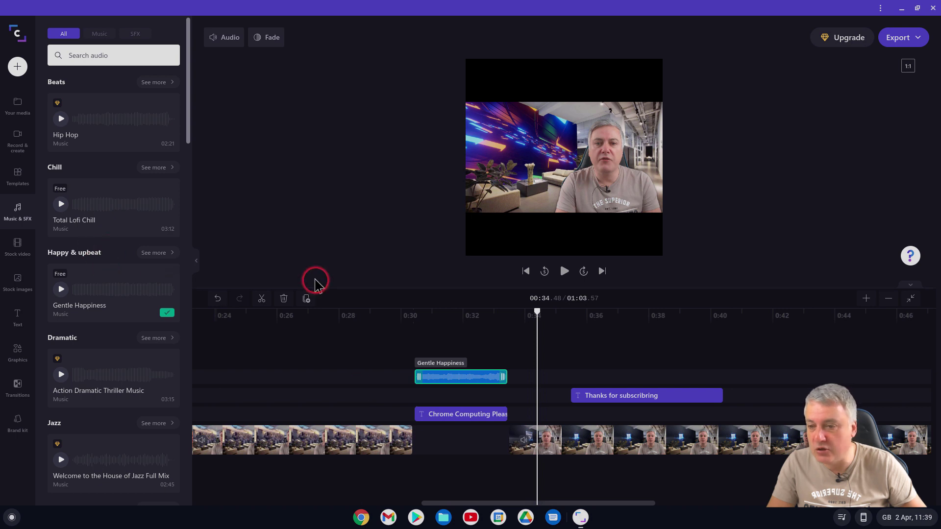
Review the editing options of the Chrome Computing title and the speed and audio options of the following Editor[6].mp4 clip
left_click(459, 416)
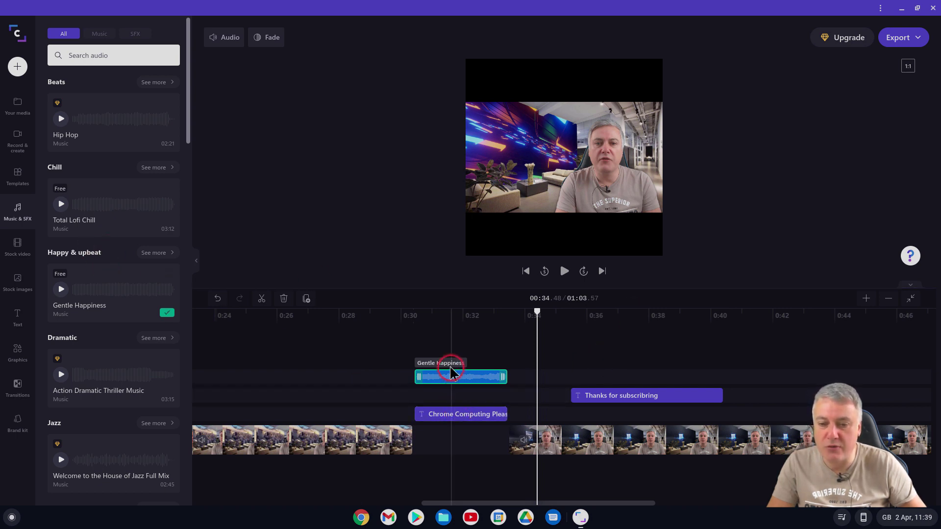
left_click(672, 438)
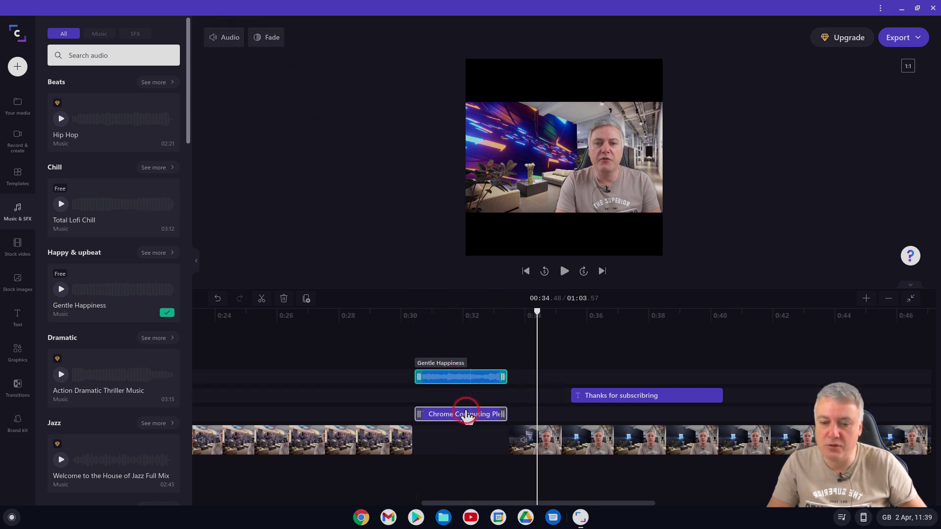
left_click(466, 414)
left_click(323, 40)
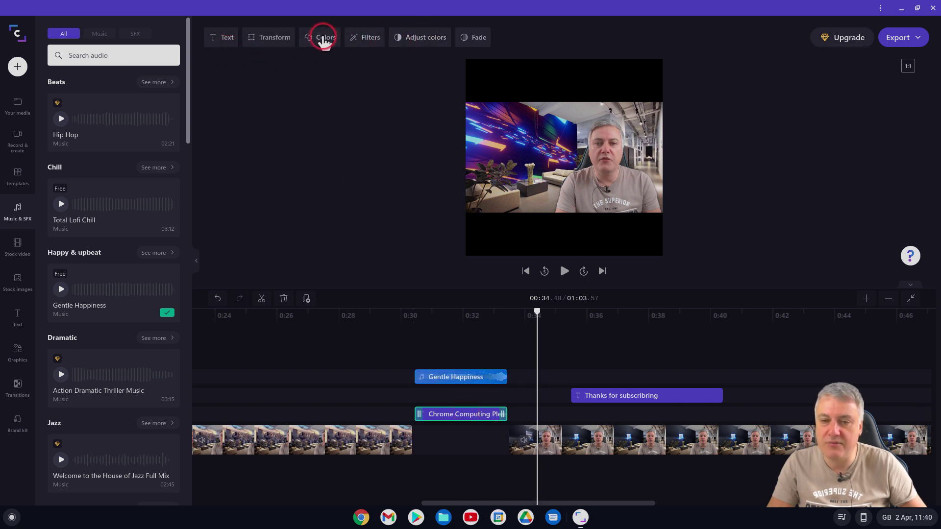
left_click(587, 441)
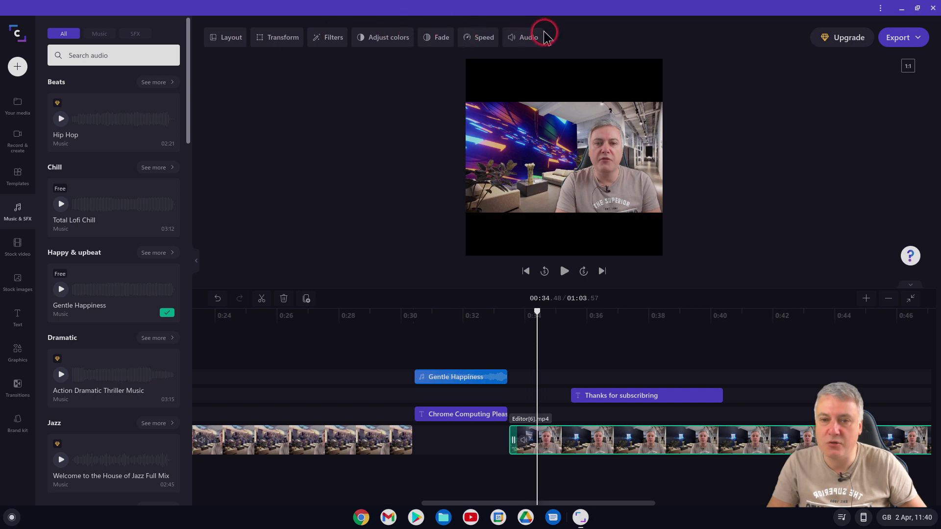
left_click(482, 38)
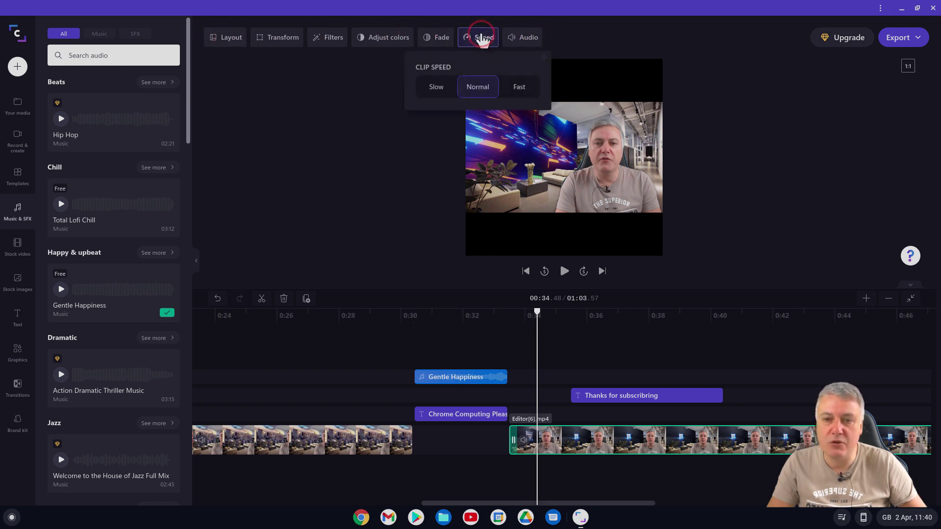
left_click(525, 41)
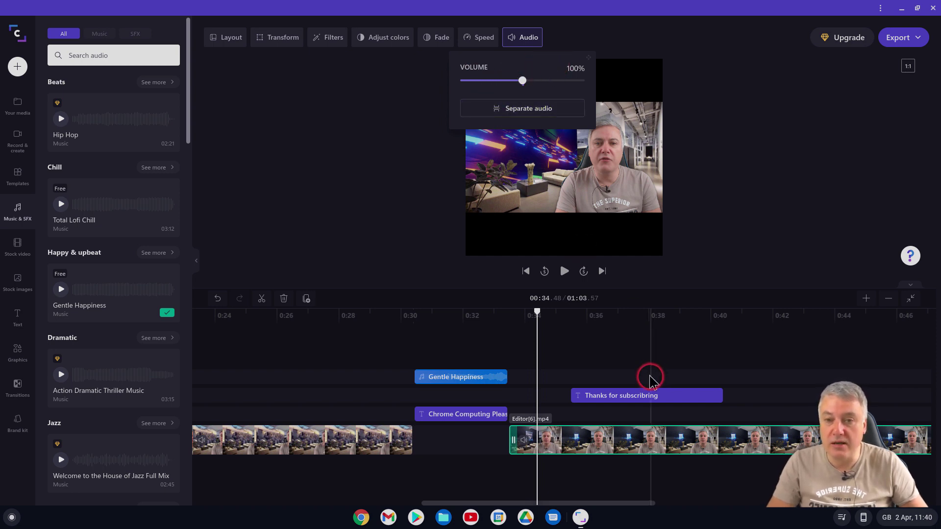
Move the playhead to about 42.72 seconds and separate the audio from the Editor[6].mp4 clip after the title
left_click(545, 343)
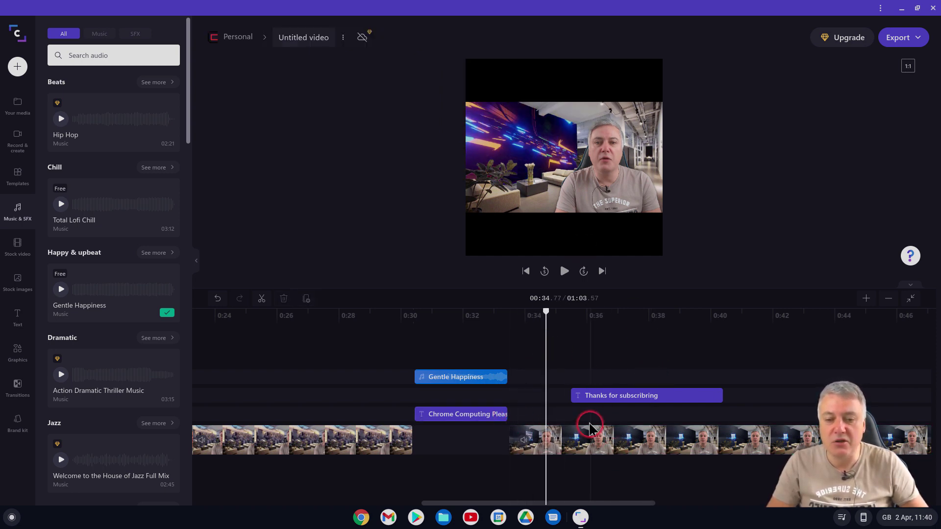
left_click_drag(545, 311, 789, 311)
left_click(731, 441)
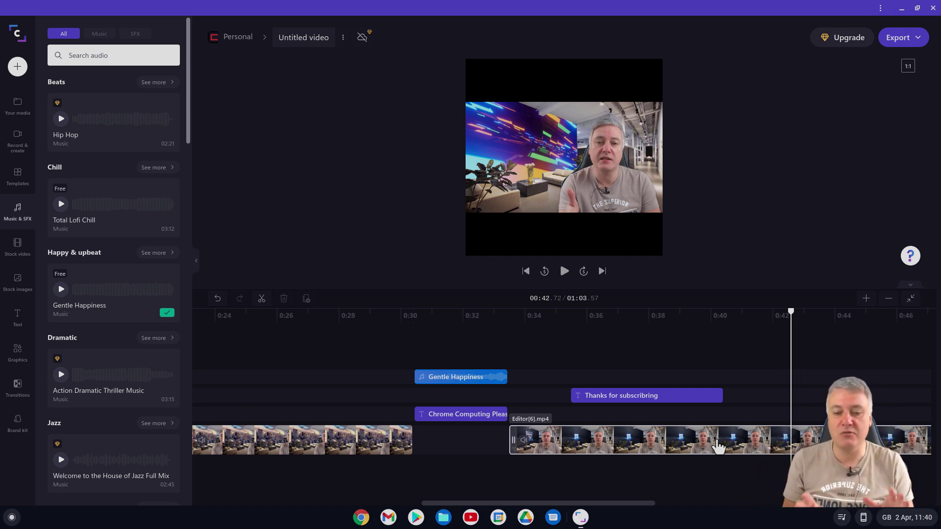
left_click(676, 492)
left_click(618, 443)
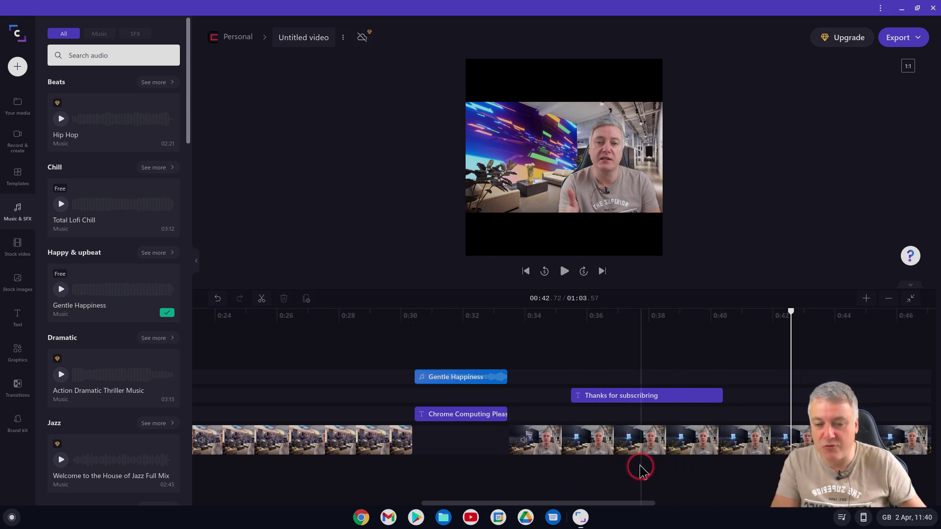
left_click(686, 444)
left_click(660, 450)
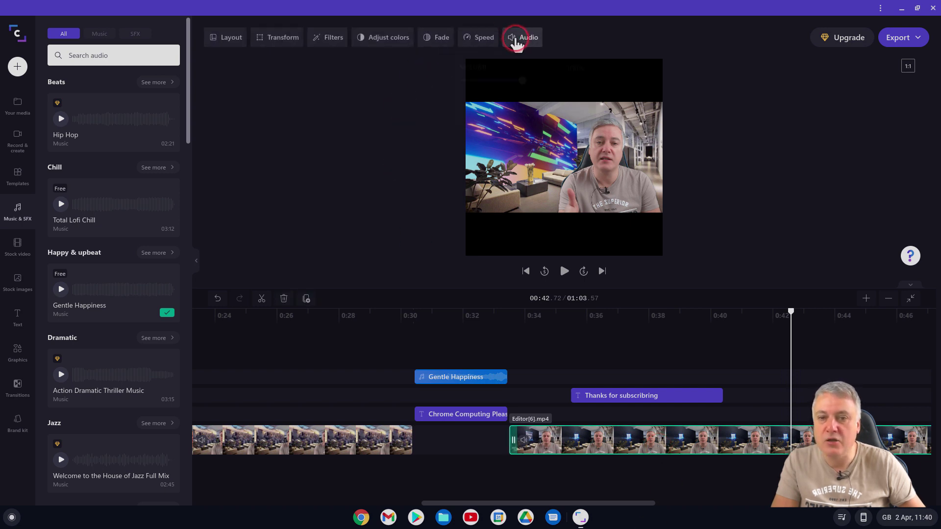
left_click(517, 39)
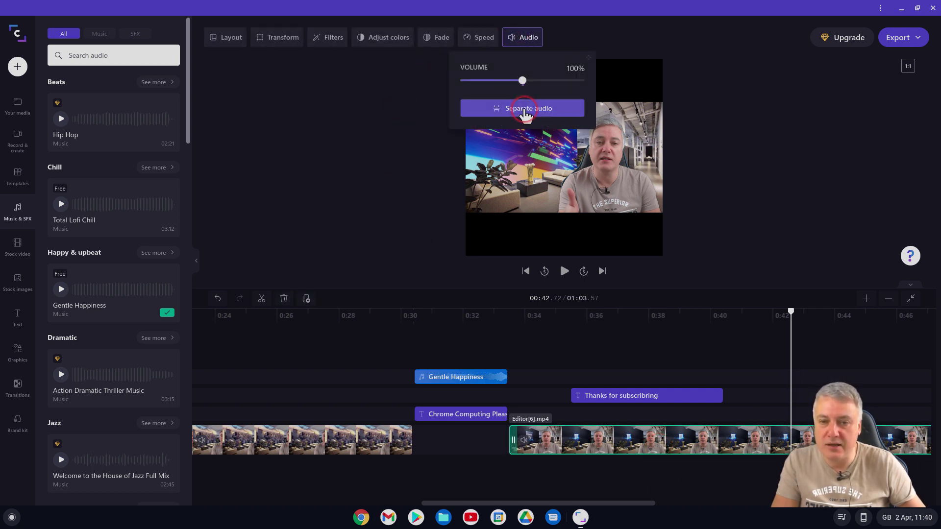
left_click(525, 112)
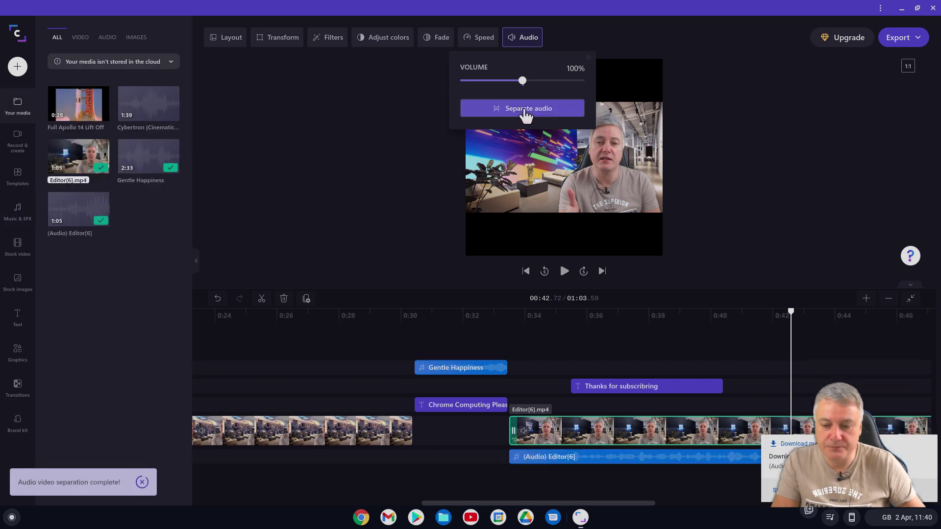
left_click(684, 303)
left_click(597, 471)
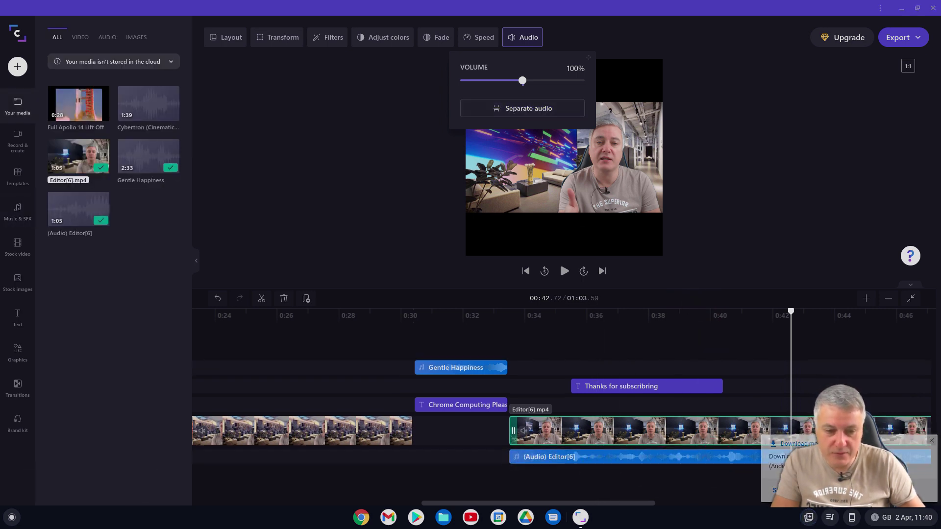
left_click(534, 451)
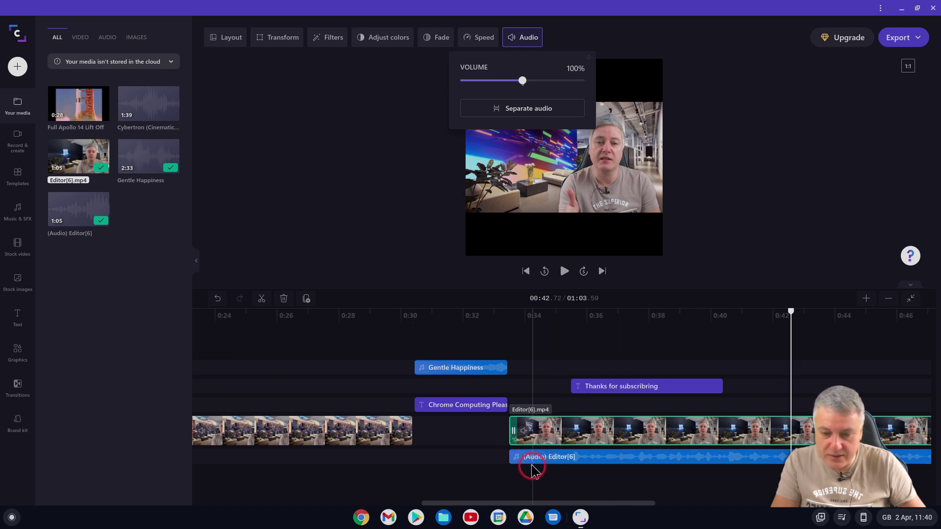
left_click(542, 465)
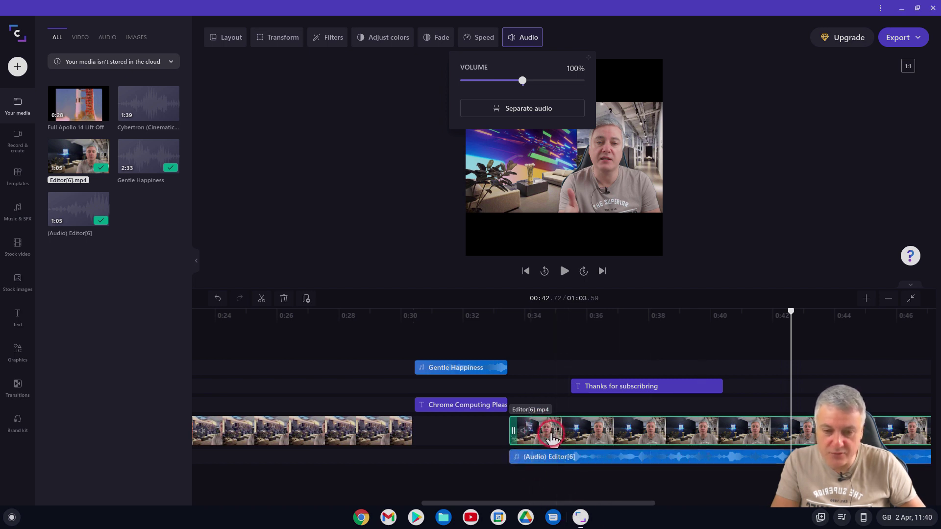
left_click(742, 441)
left_click(534, 505)
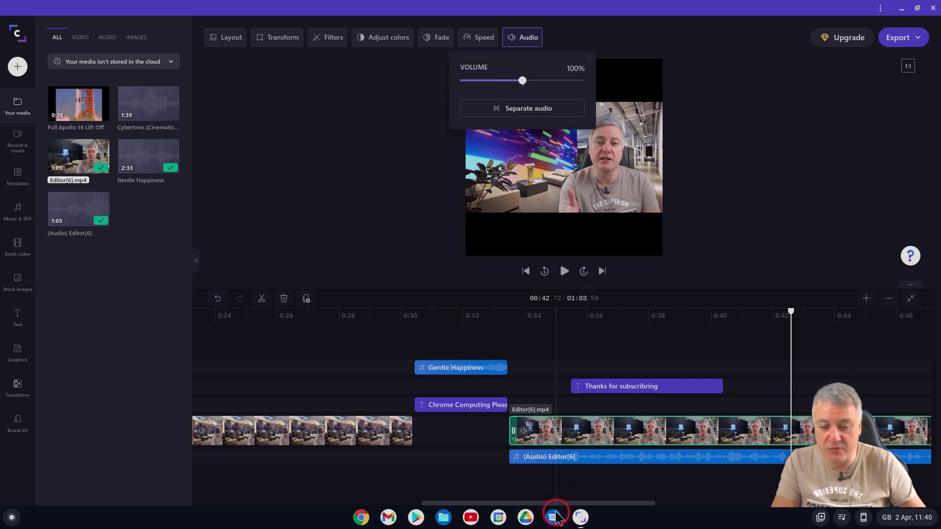
left_click_drag(556, 505, 571, 485)
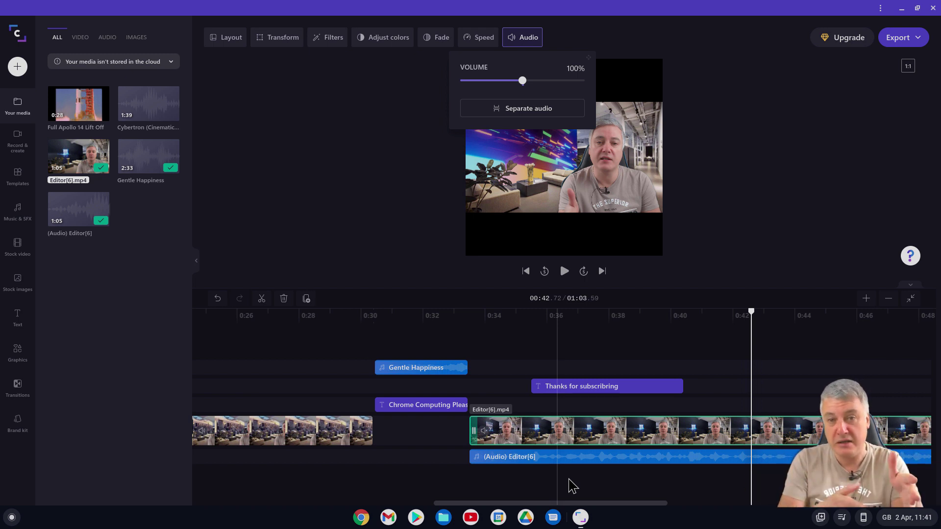
Look through the stock images and the graphics library with its backgrounds, overlays, GIPHY items and stickers
left_click(305, 434)
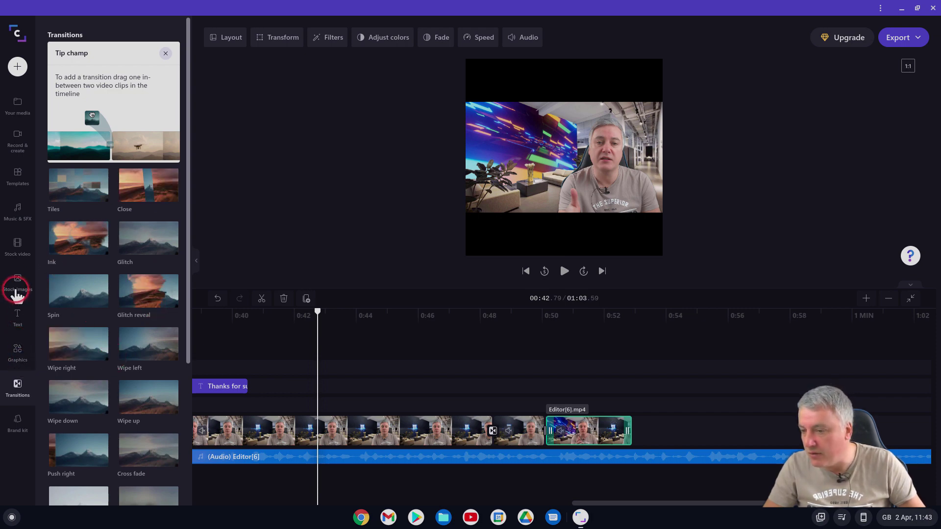
left_click(17, 287)
left_click(19, 352)
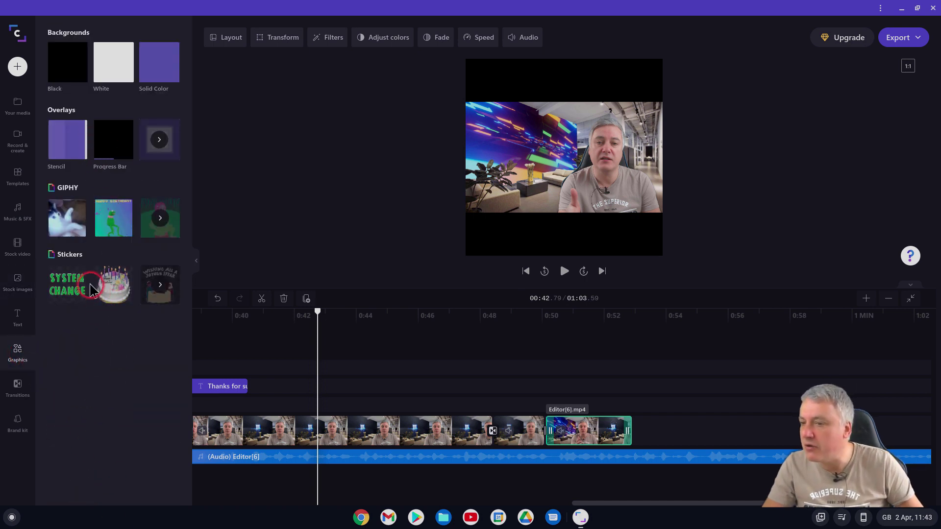
Review the available recording types and open the Screen & camera recorder
left_click(21, 134)
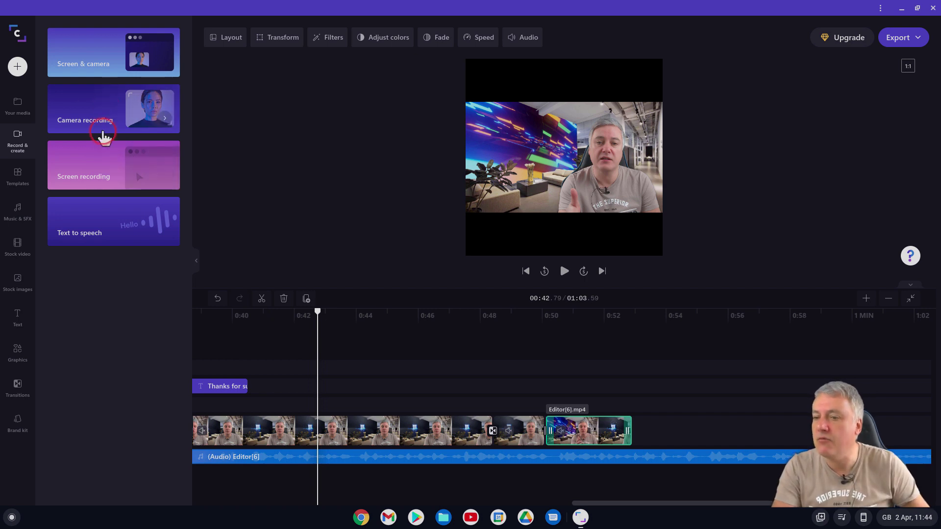
left_click(122, 119)
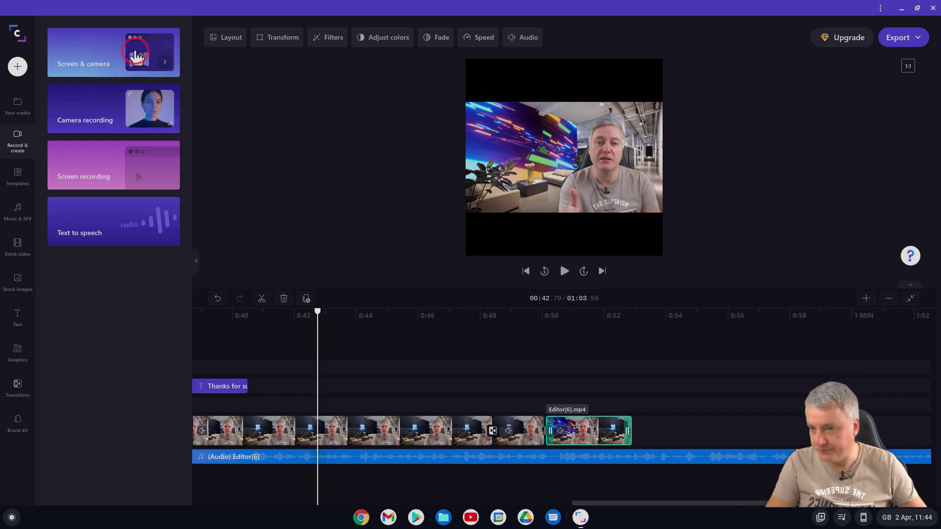
left_click(127, 45)
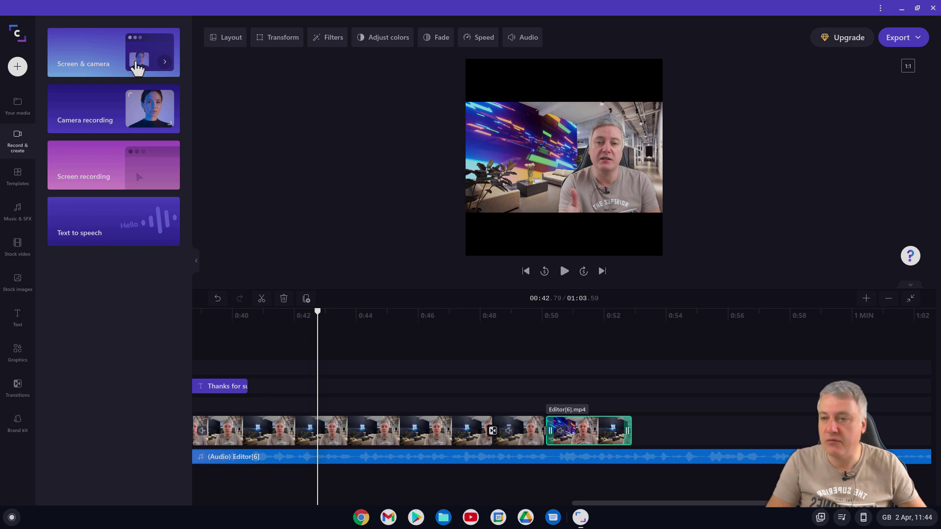
left_click(100, 62)
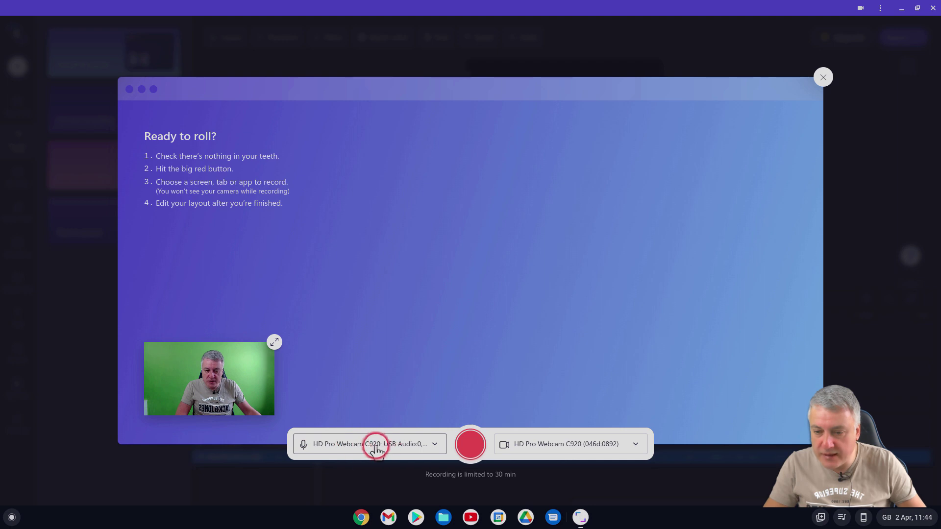
Select the HD Pro Webcam C920 USB Audio microphone and the HD Pro Webcam C920 (046d:0892) camera for the recording
left_click(435, 448)
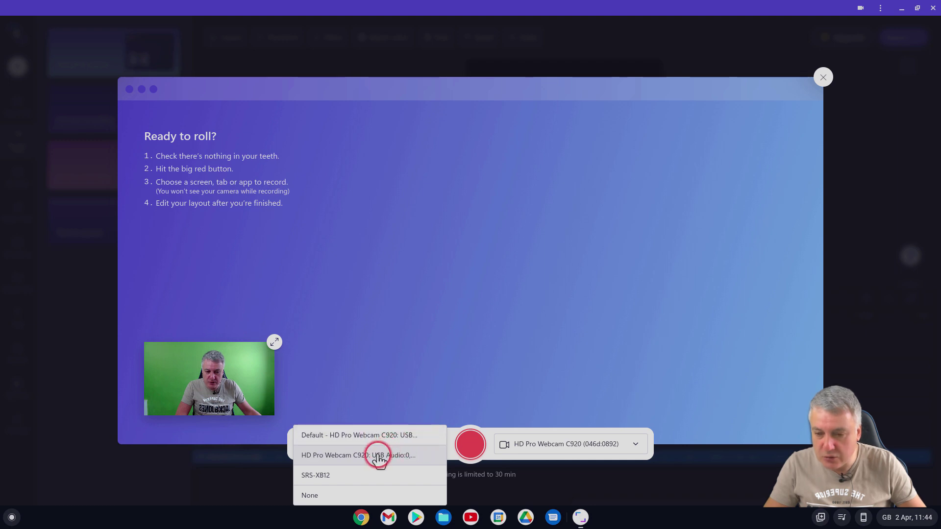
left_click(361, 456)
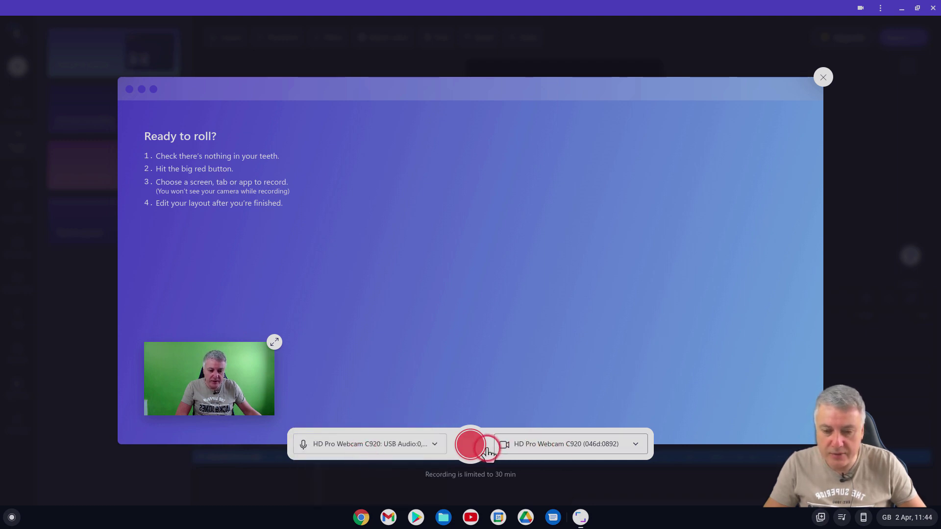
left_click(435, 445)
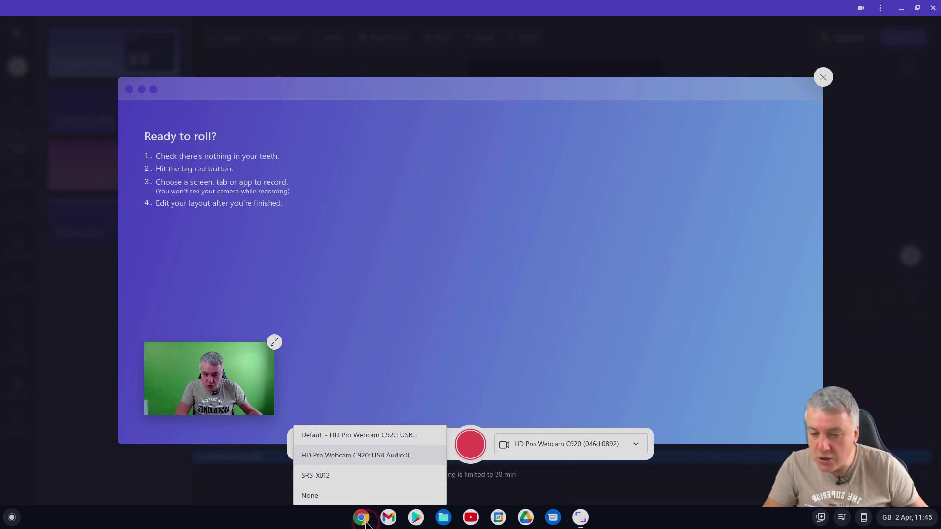
left_click(363, 455)
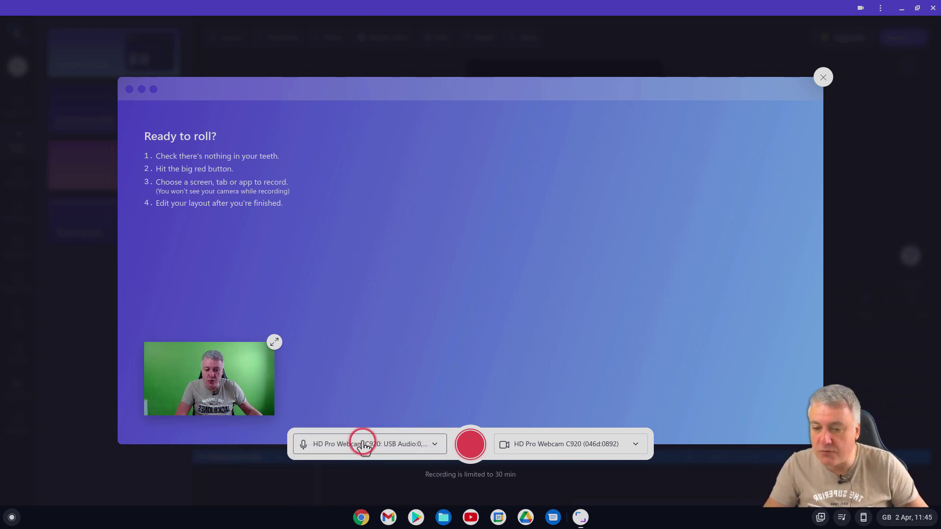
left_click(553, 446)
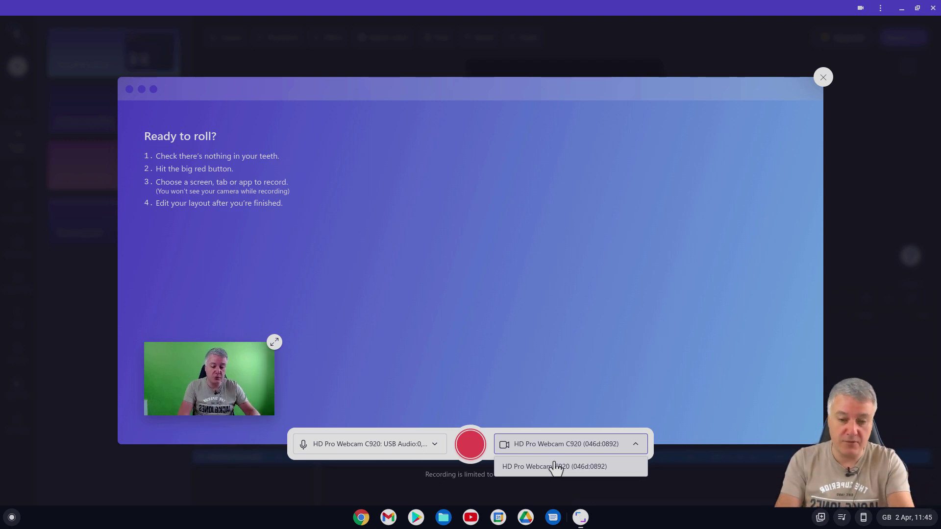
left_click(555, 466)
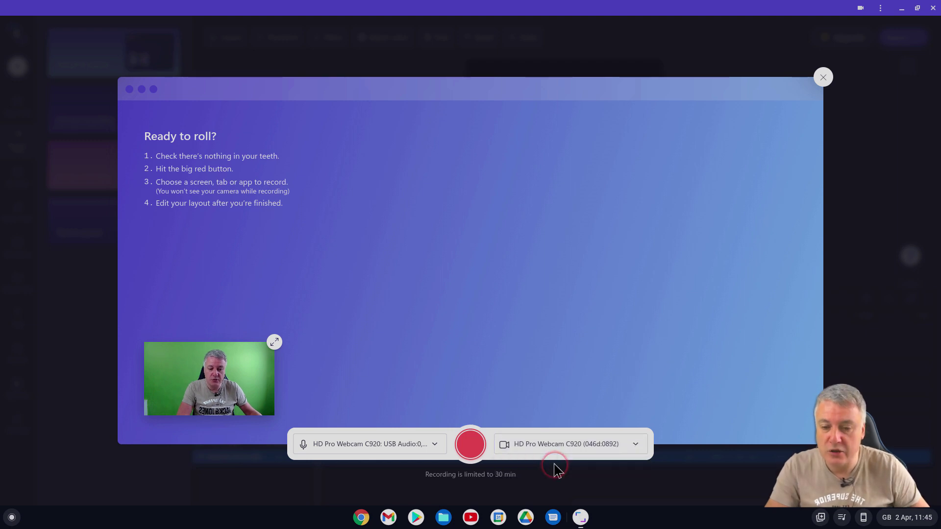
Start the screen and camera recording, sharing the entire HP 24f screen without system audio
left_click(472, 446)
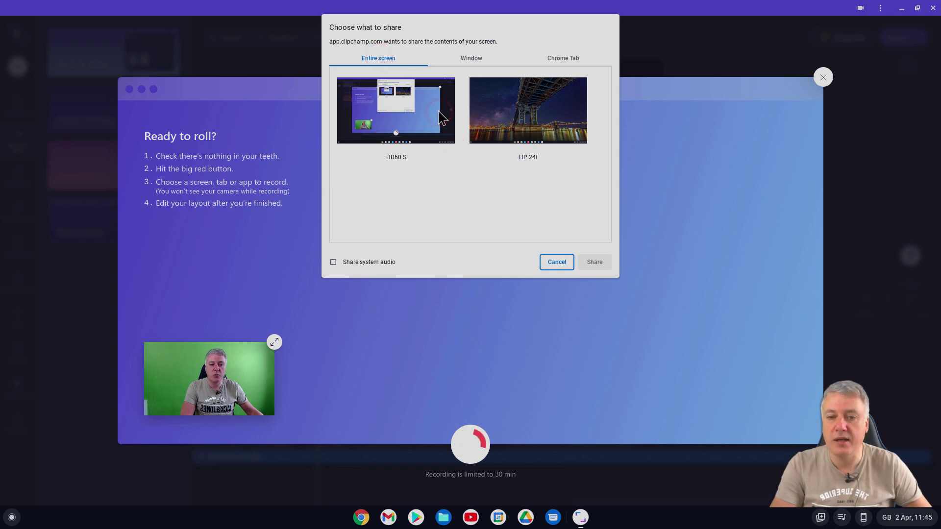
left_click(546, 114)
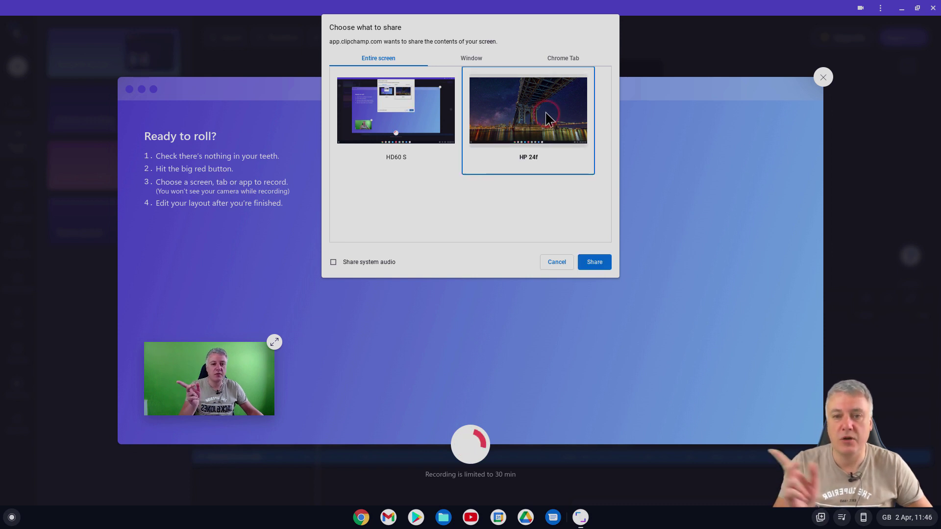
left_click(594, 263)
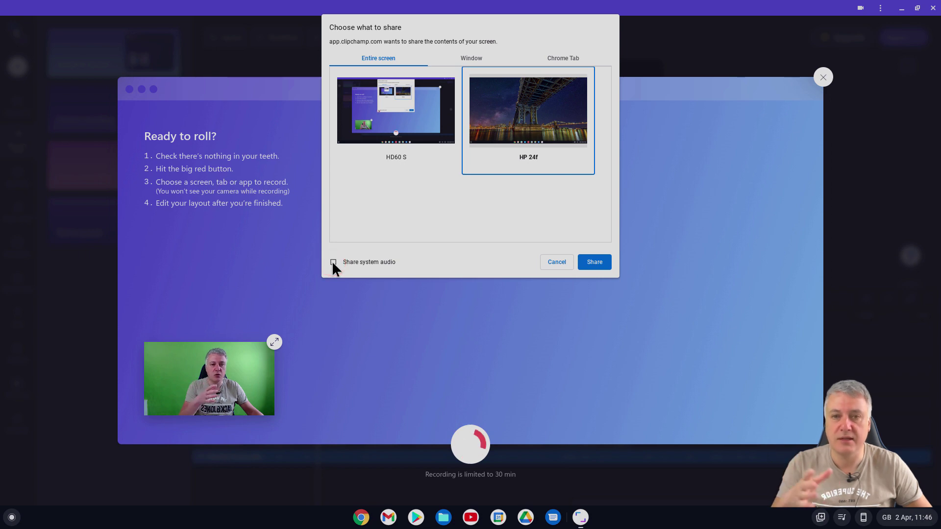
left_click(602, 261)
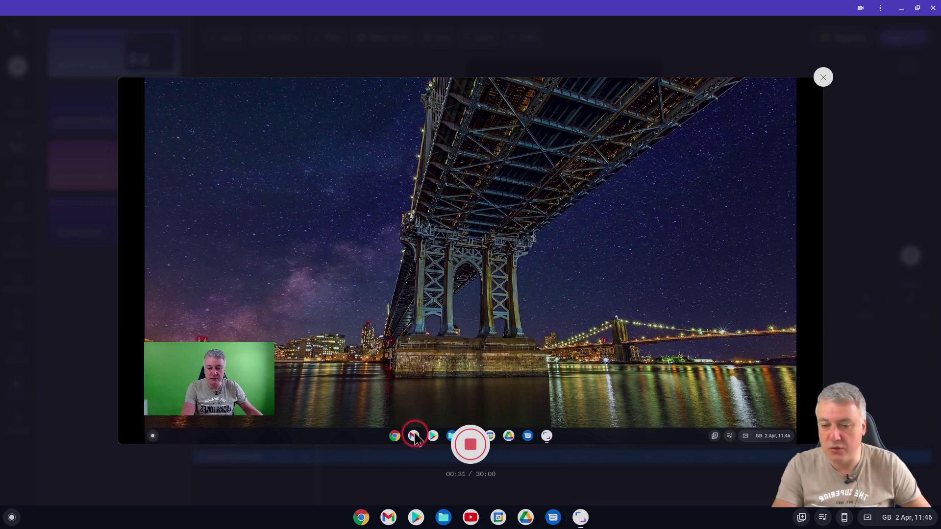
Briefly open and close the app launcher during the recording, stop recording and save the result for editing
left_click(12, 517)
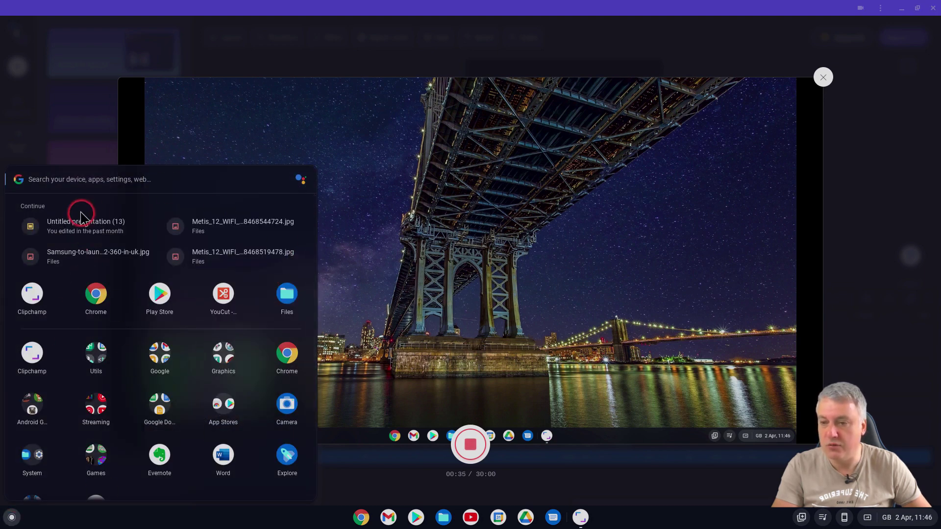
left_click(15, 519)
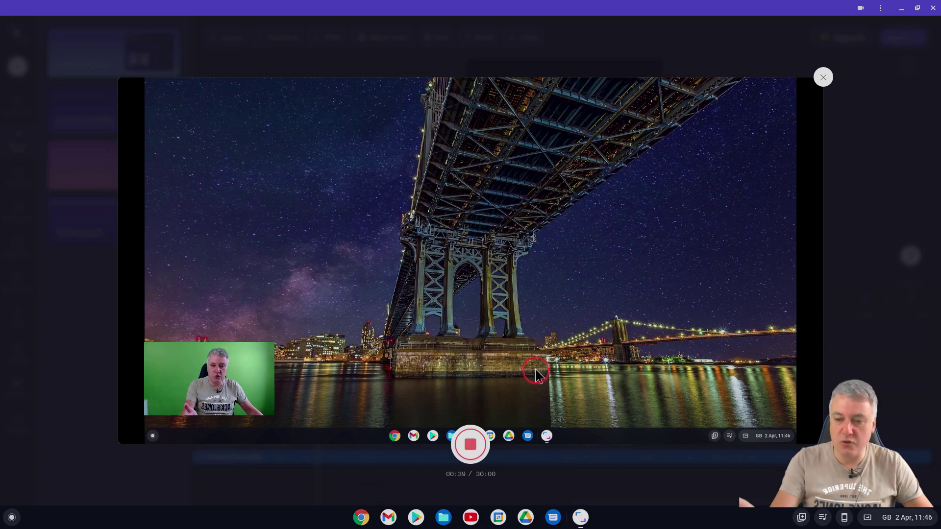
left_click(470, 452)
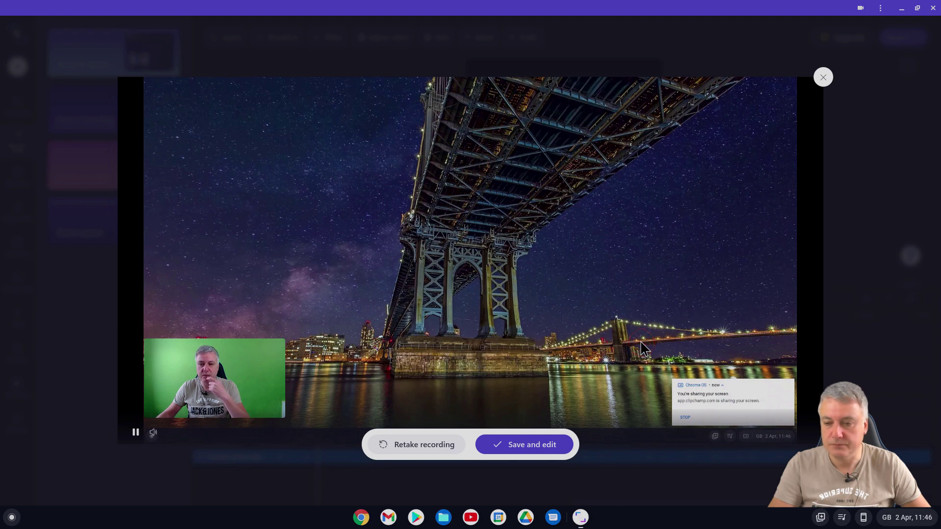
left_click(495, 450)
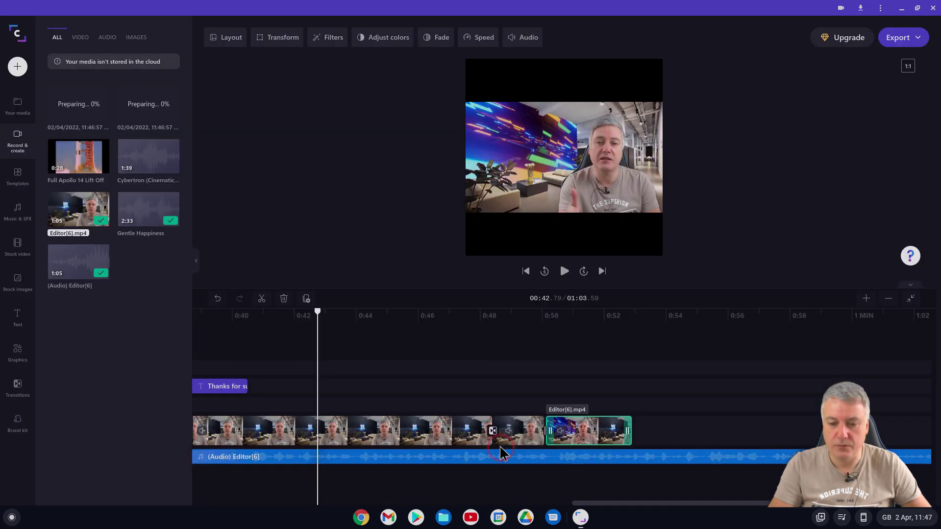
Dismiss the download notification while the screen and webcam recordings load into the project
left_click(595, 513)
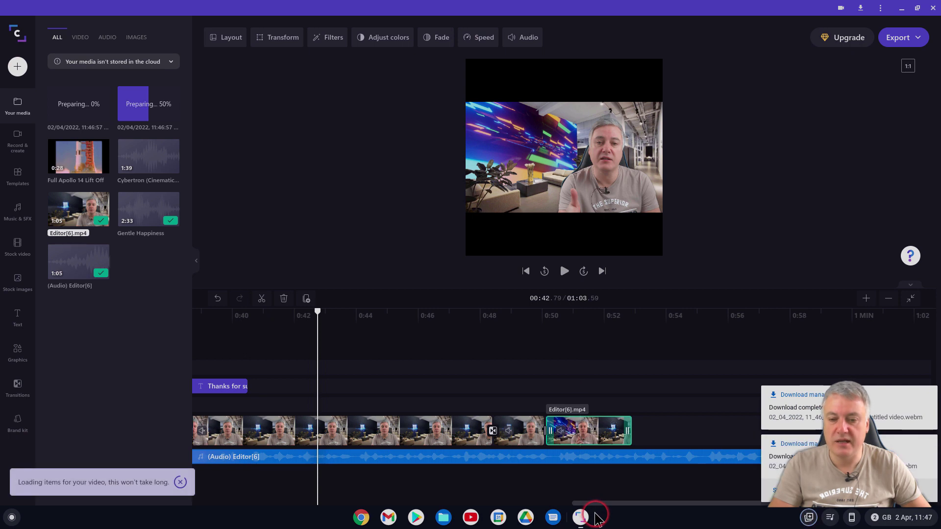
left_click(626, 357)
left_click(91, 100)
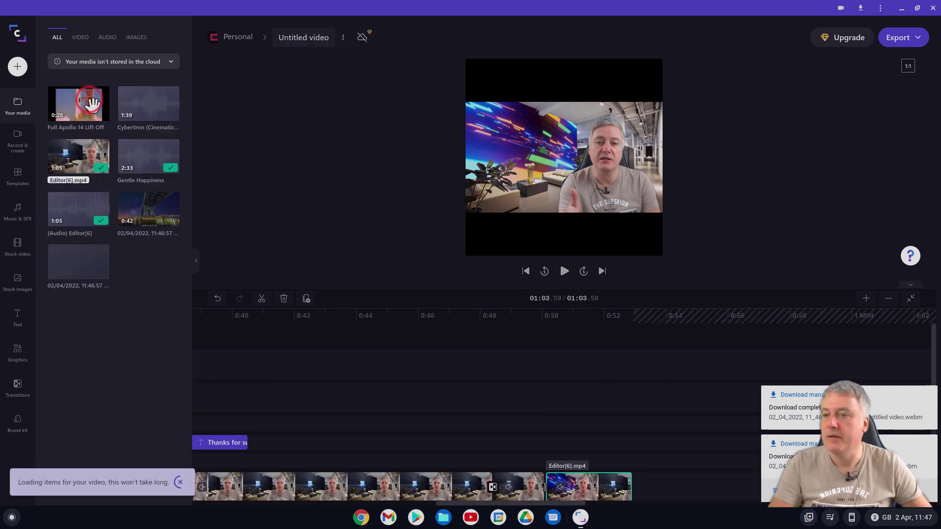
left_click(338, 356)
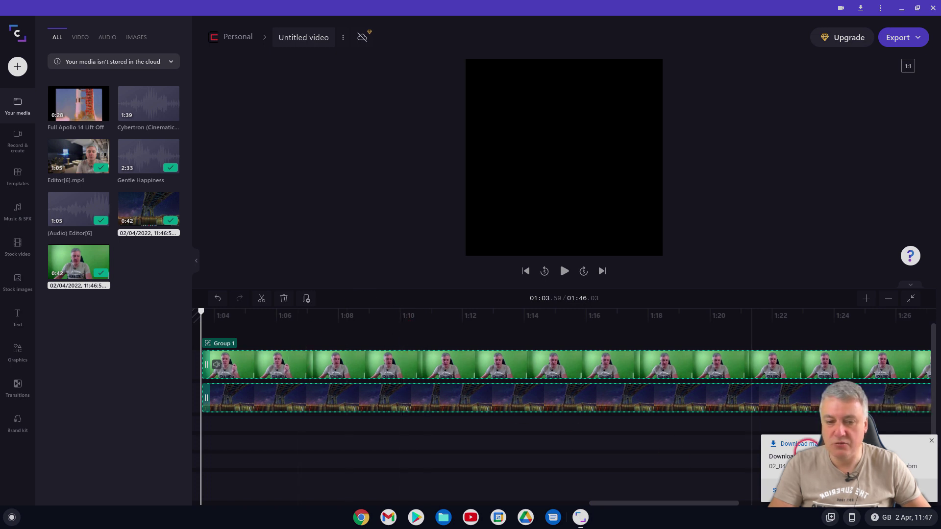
left_click(932, 441)
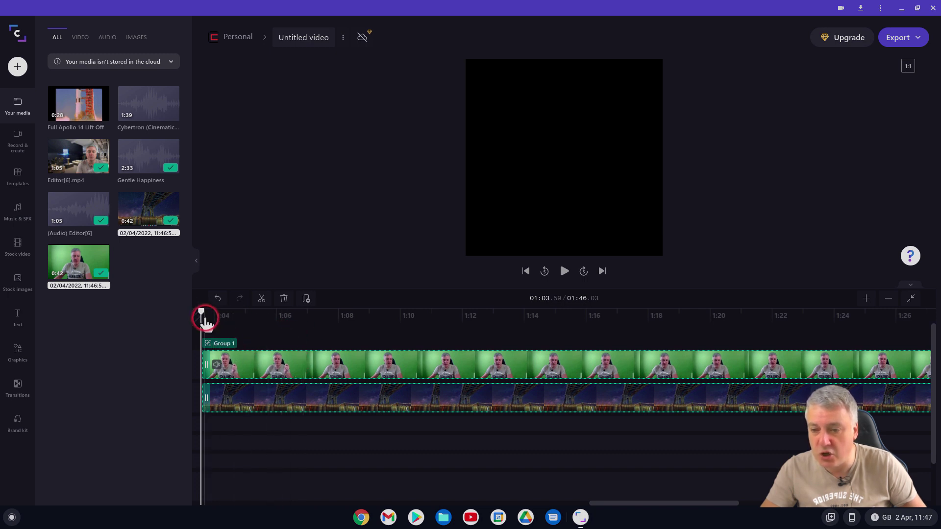
Play a few seconds of the new recording and move the webcam picture to the upper-right area of the screen recording
key("space")
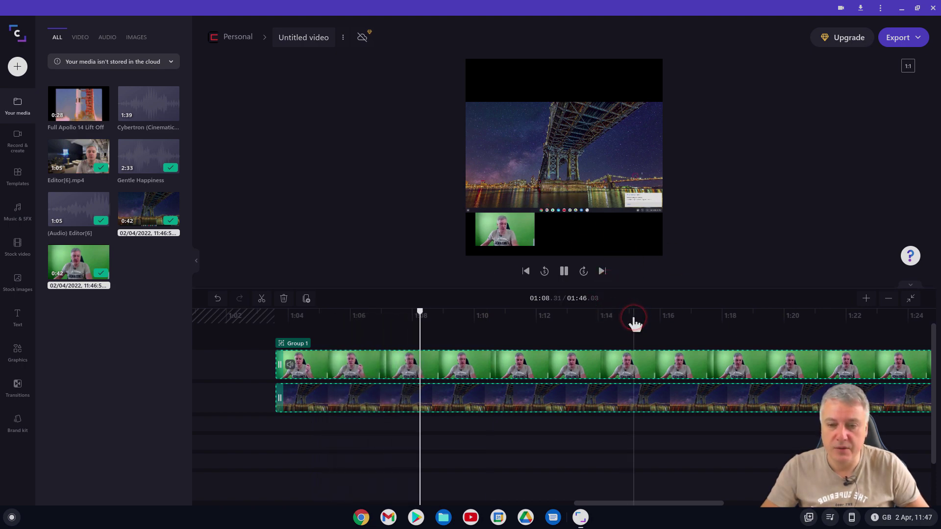
key("space")
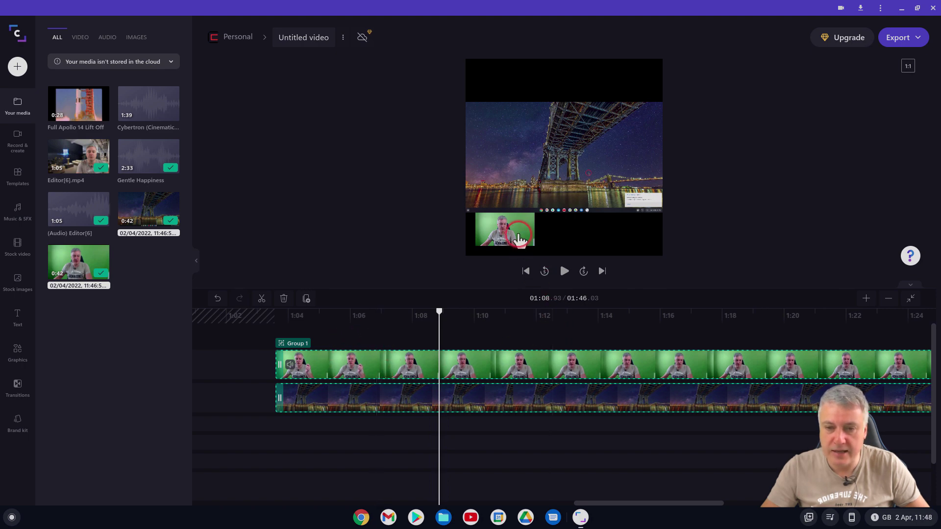
left_click(519, 239)
left_click_drag(512, 232, 633, 125)
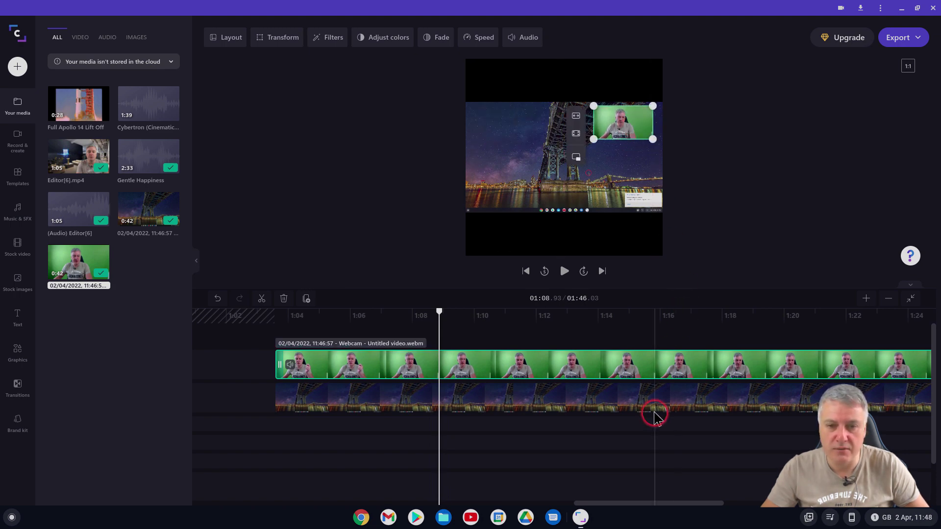
Play the recording from about 1:04.55 to check the repositioned webcam picture, and return the playhead to about 0:59.36
left_click_drag(440, 310, 305, 310)
left_click(294, 399)
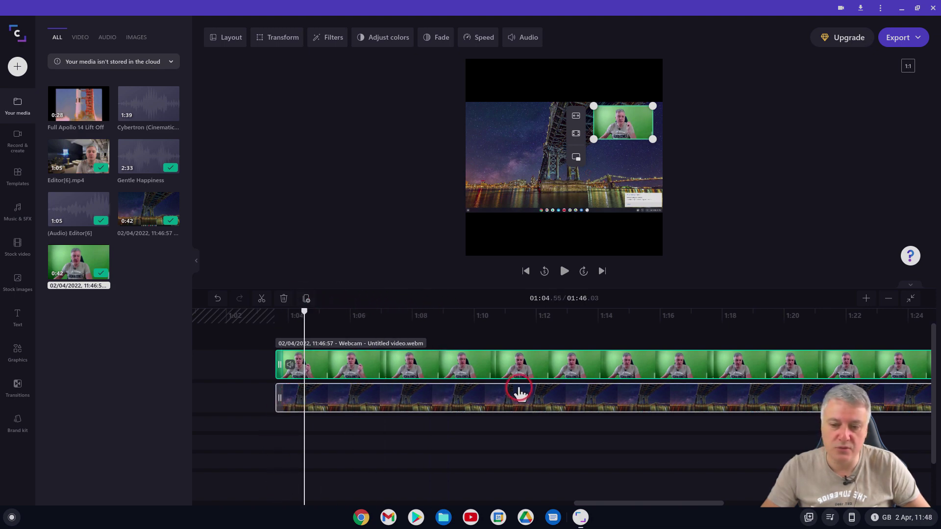
left_click(697, 485)
key("space")
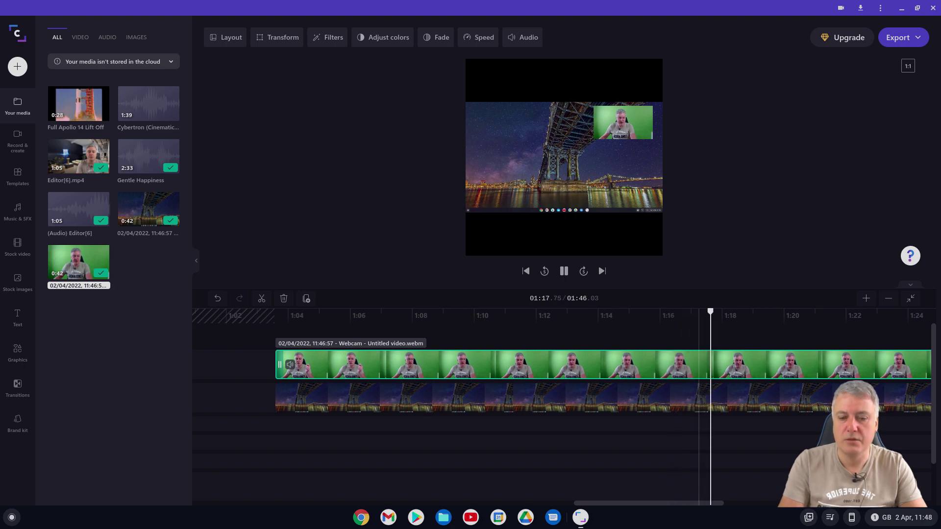
left_click(623, 122)
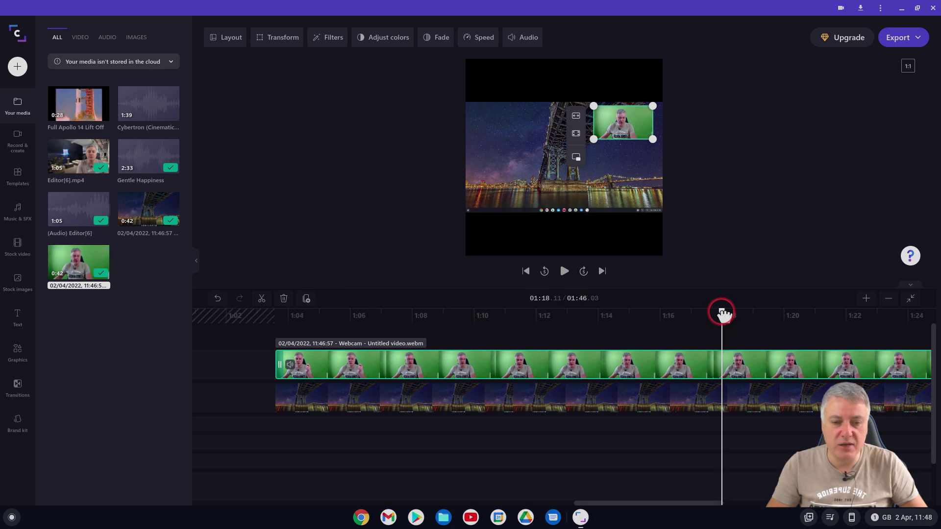
left_click_drag(723, 312, 367, 321)
Open the graphics library and review the 480p, 720p and 1080p video quality options for exporting
left_click(15, 351)
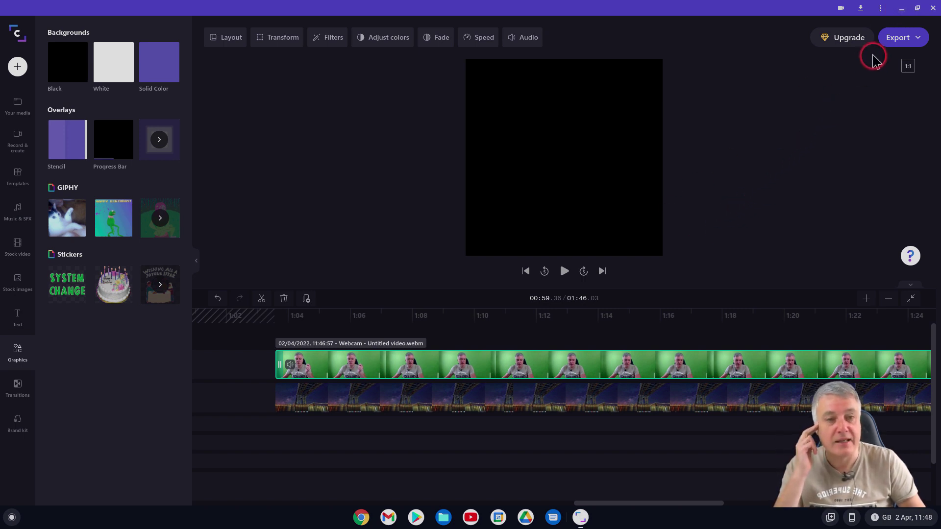
left_click(916, 39)
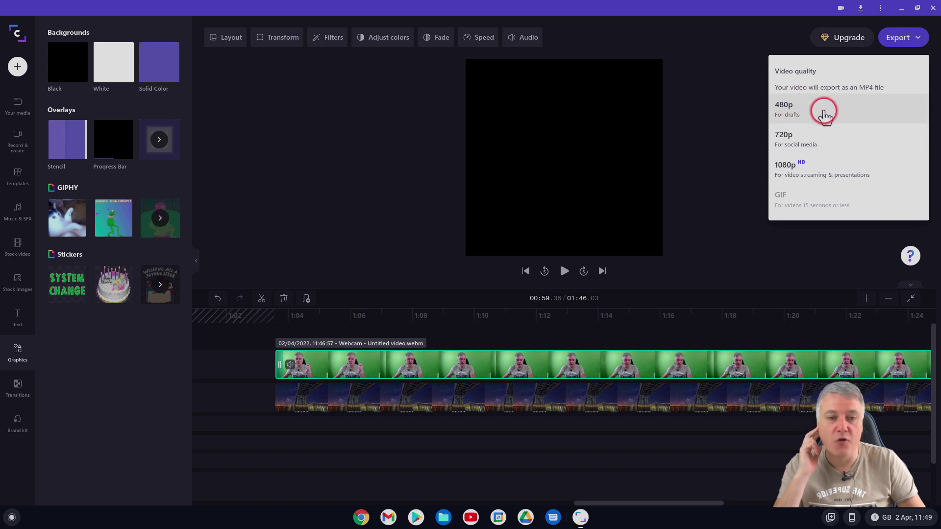
left_click(822, 113)
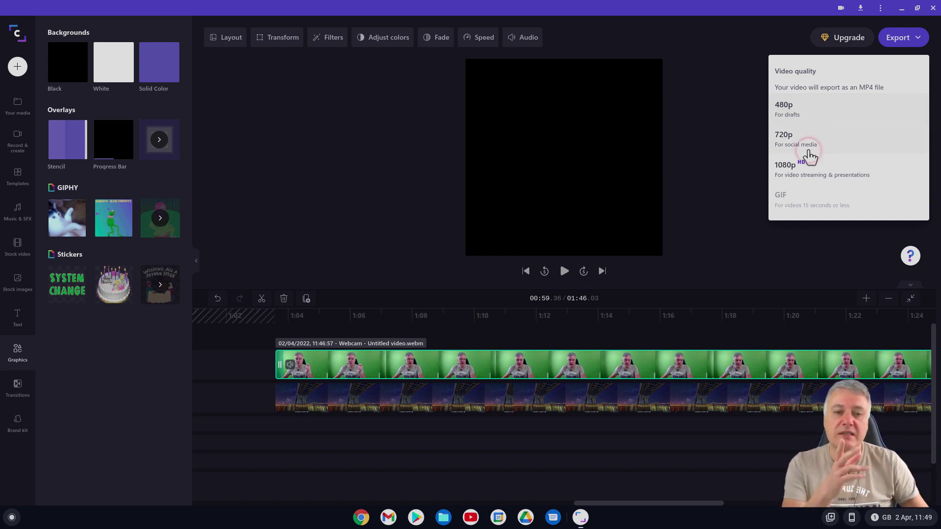
left_click(815, 172)
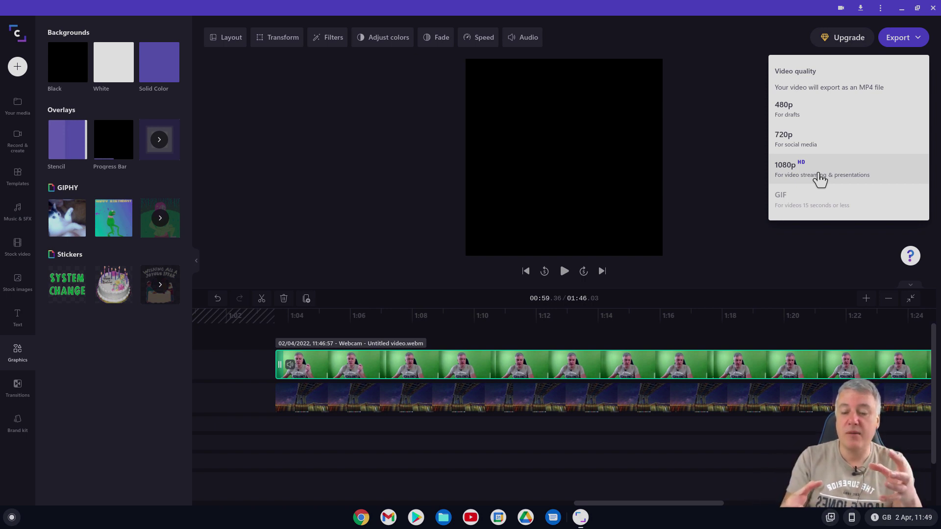
Minimise the video editor and open the Chromebook's app launcher
left_click(903, 10)
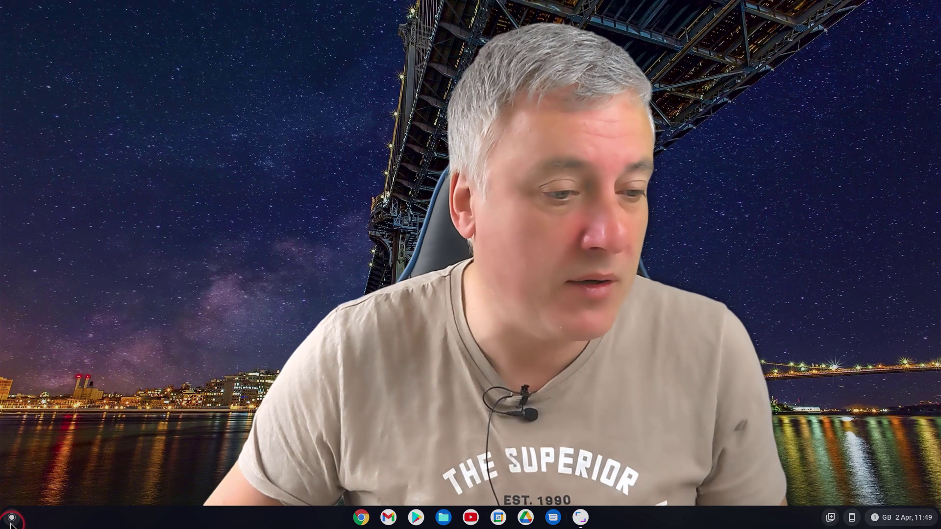
left_click(11, 523)
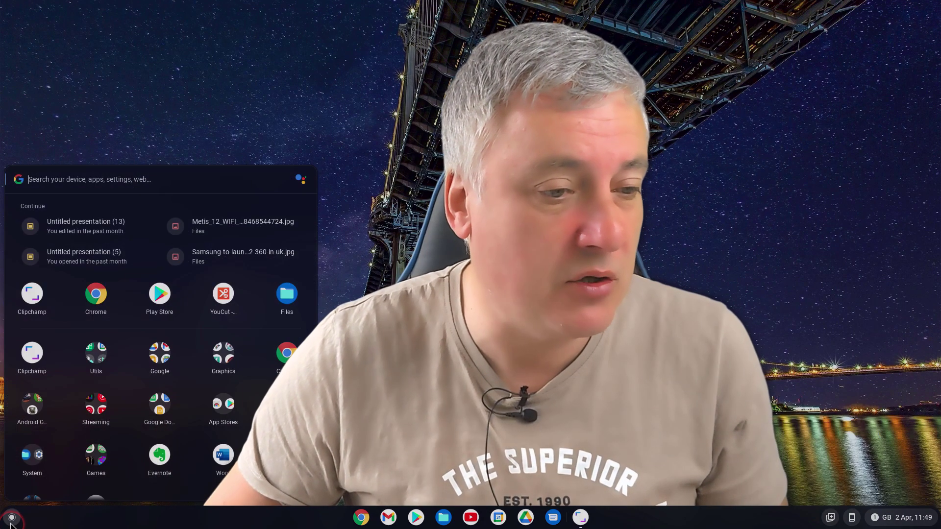